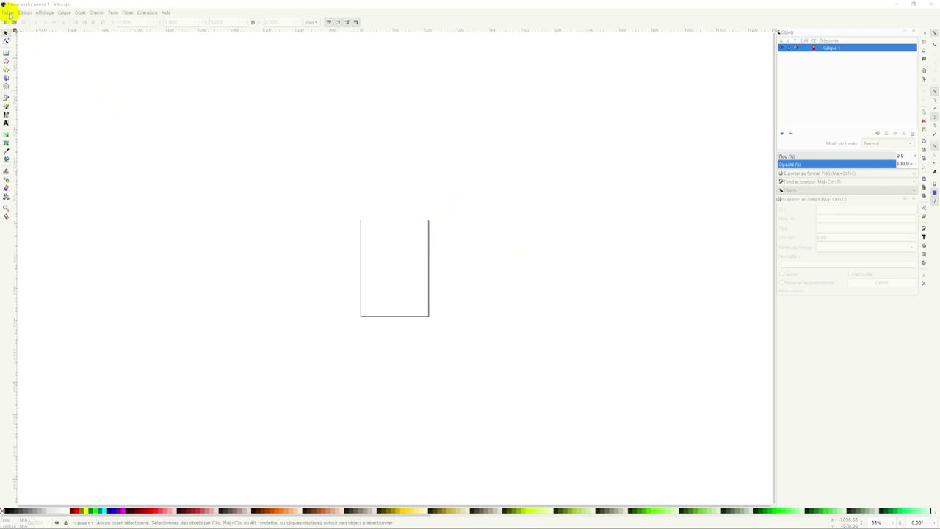
Import the recently used boat PNG image into the drawing.
left_click(9, 13)
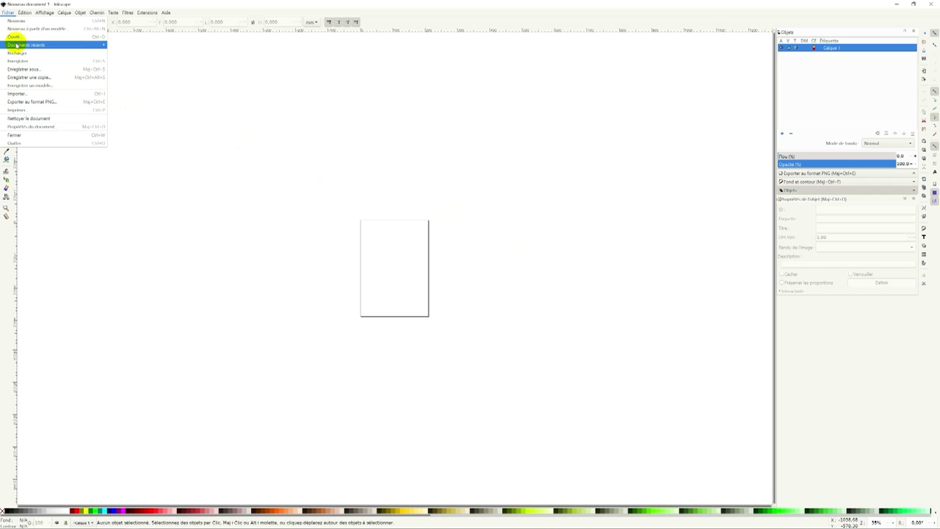
mouse_move(44, 44)
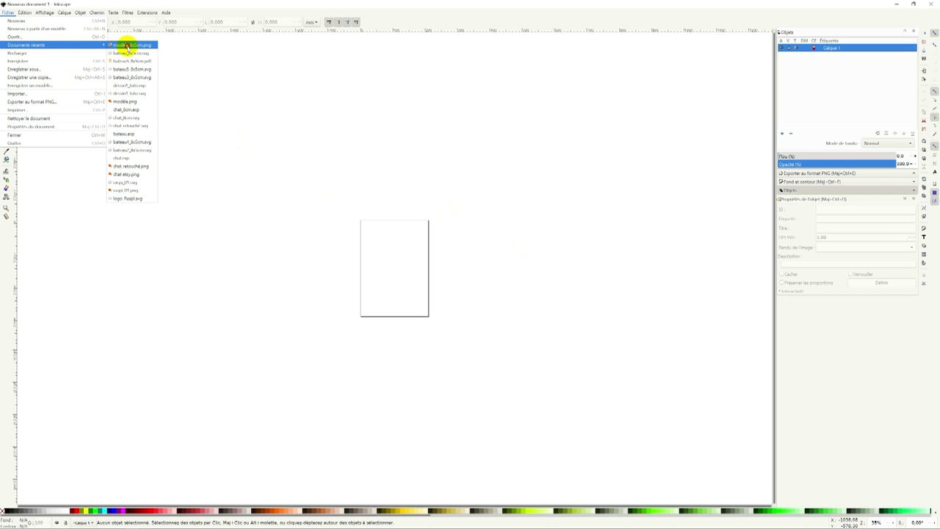
left_click(128, 46)
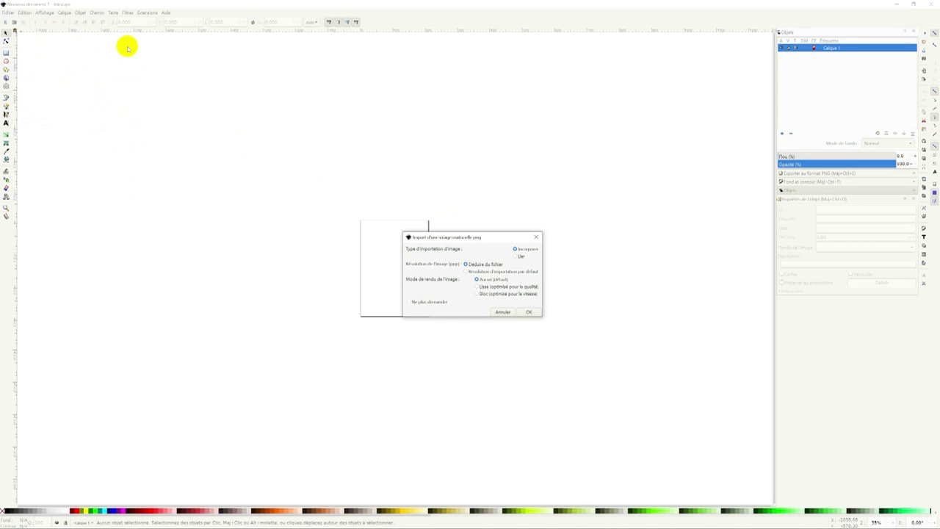
left_click(530, 312)
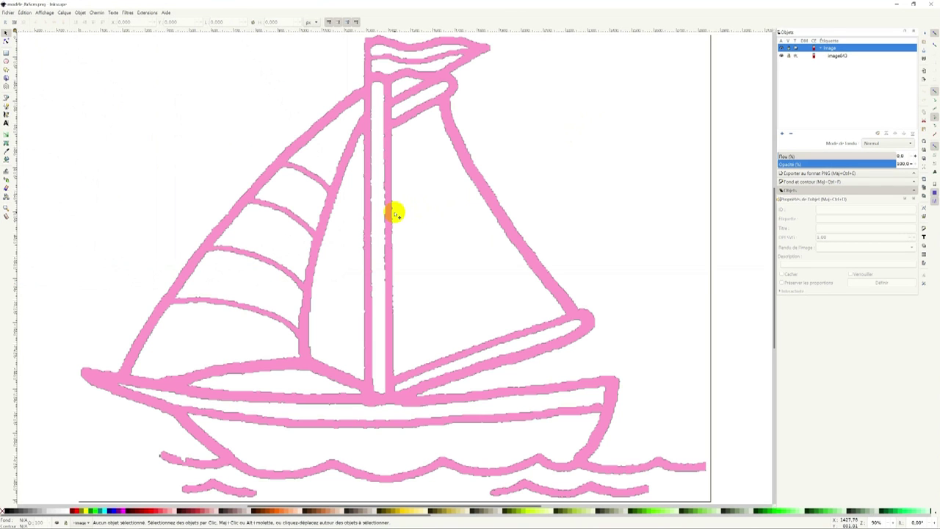
Scale the boat image to 6 cm wide in centimetres with proportions locked.
left_click(394, 215)
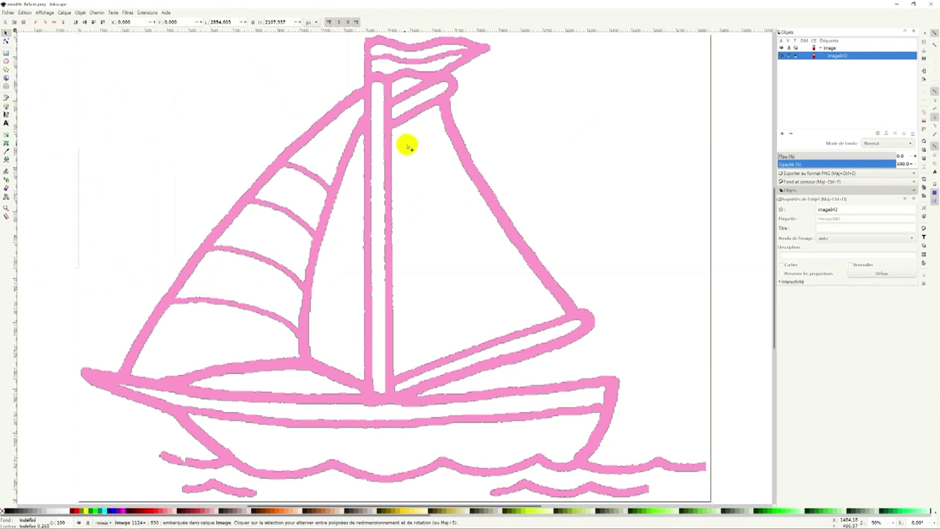
left_click(316, 22)
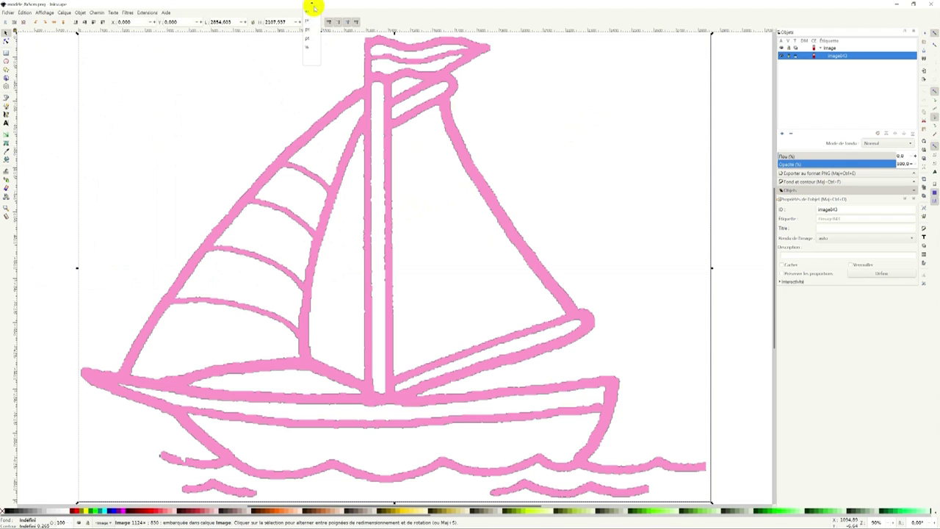
left_click(313, 7)
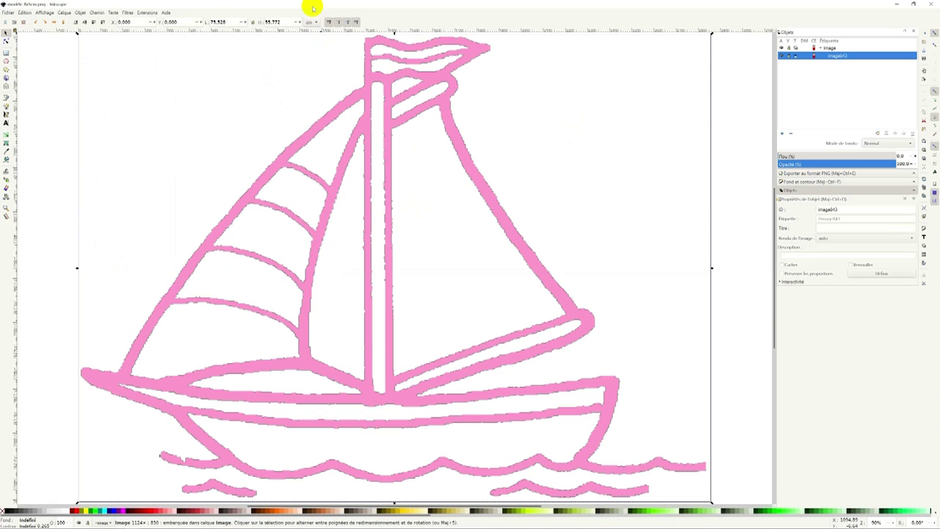
left_click(253, 22)
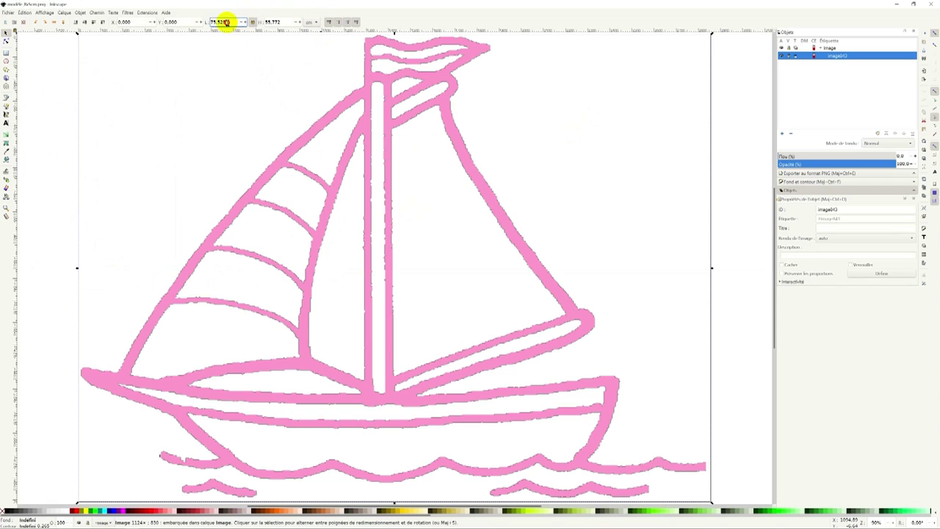
left_click_drag(224, 22, 202, 21)
type("6")
key("Return")
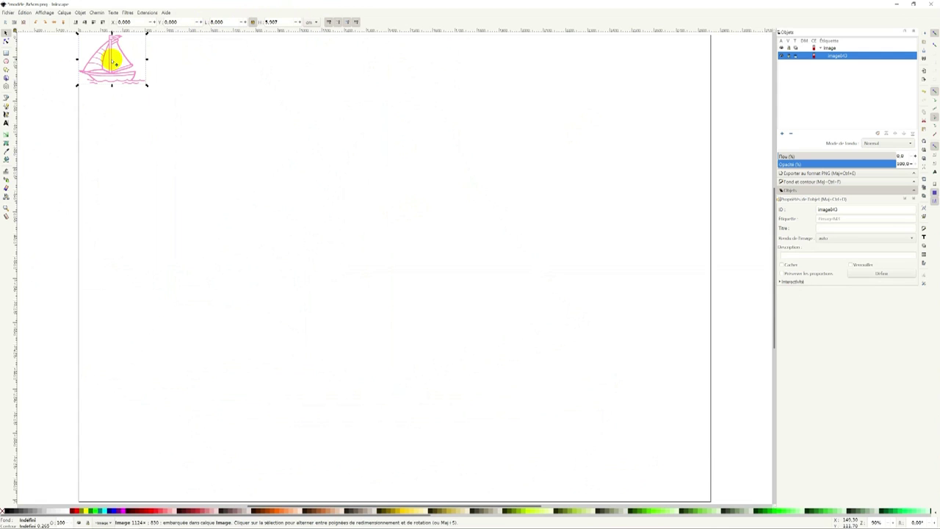
Position the boat image near the page centre and deselect it.
left_click_drag(112, 60, 357, 216)
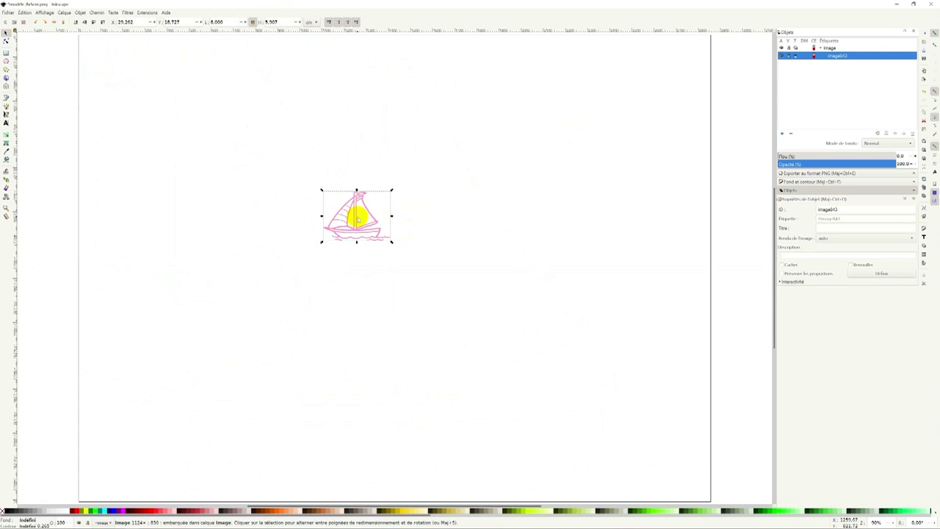
scroll(426, 243, "up", 1)
scroll(428, 243, "up", 1)
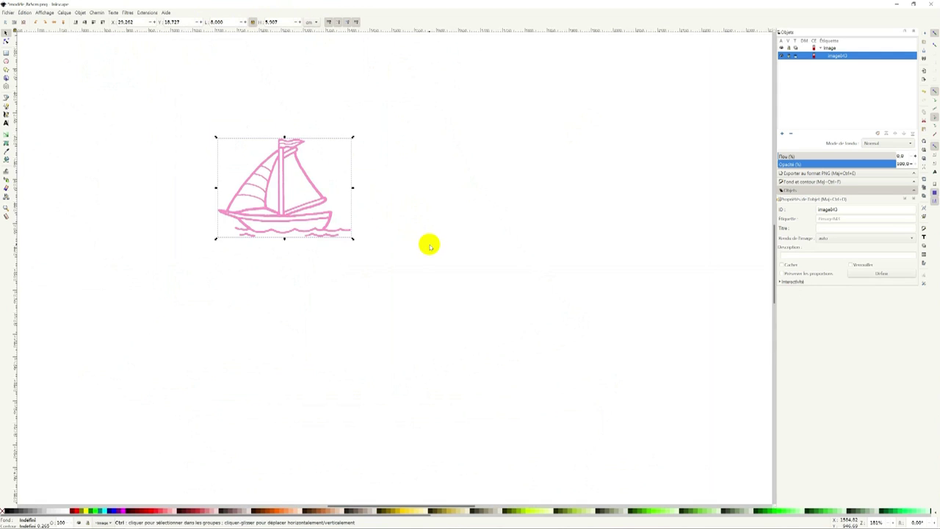
scroll(429, 245, "up", 1)
scroll(430, 245, "up", 1)
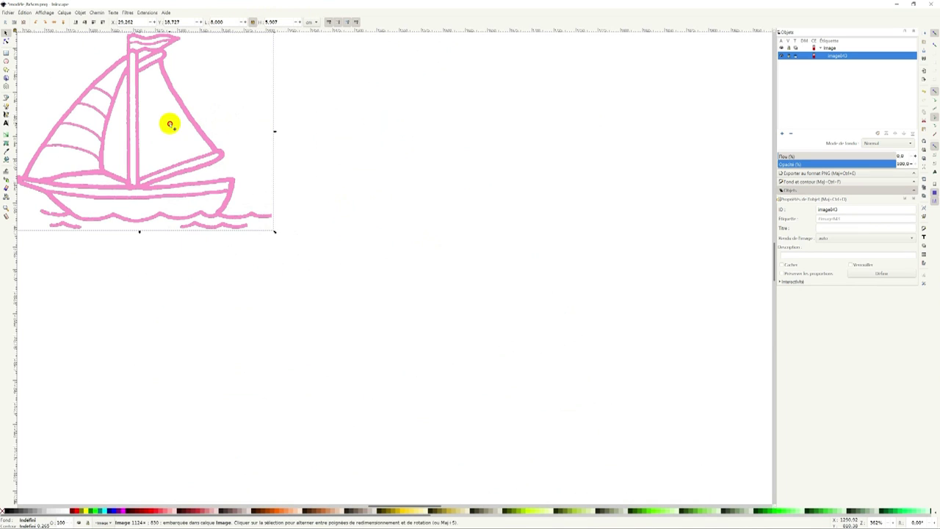
mouse_move(168, 122)
left_mouse_down()
mouse_move(253, 183)
mouse_move(465, 273)
left_mouse_up()
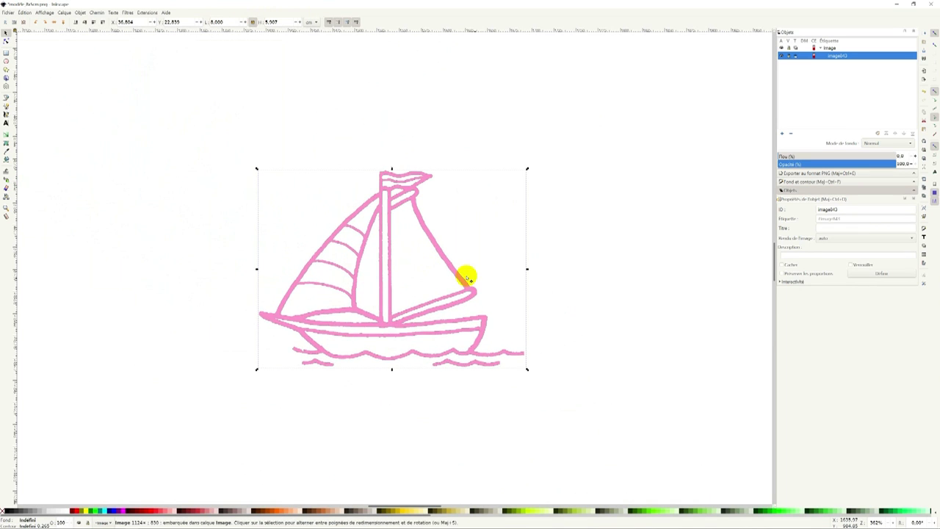
scroll(491, 283, "up", 1)
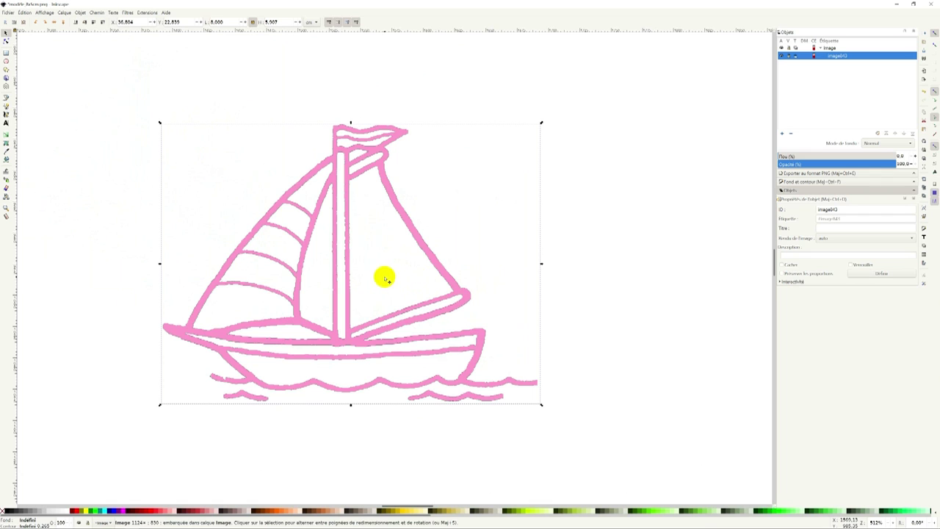
left_click_drag(384, 275, 430, 277)
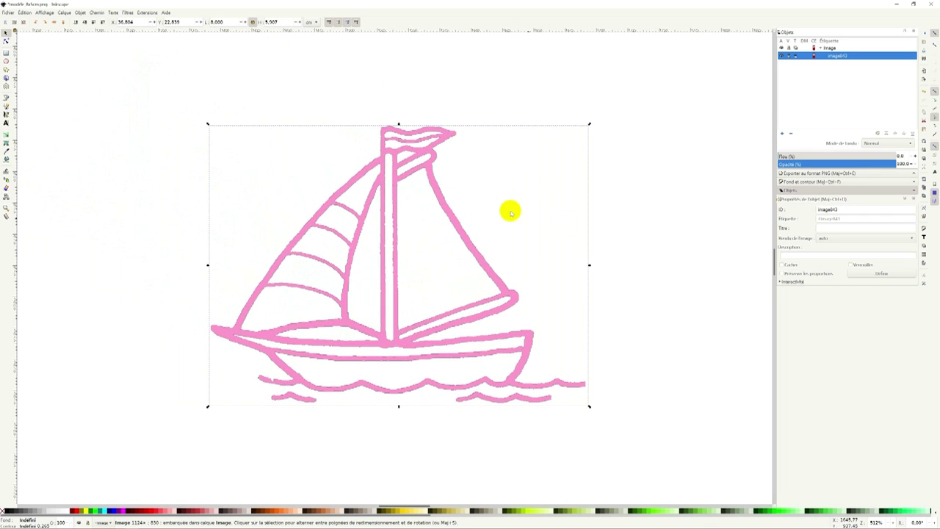
left_click(644, 207)
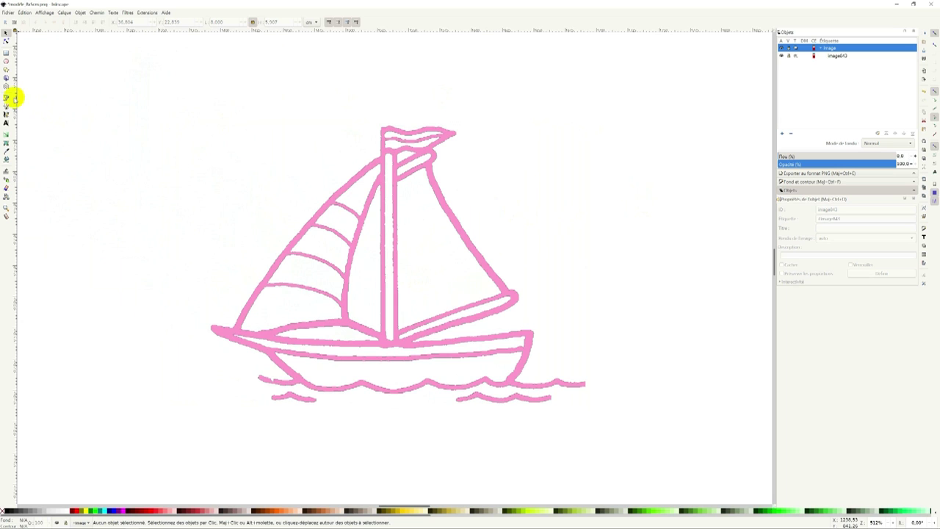
Trace the hull with the Pen tool as a closed path from bow around stern.
left_click(8, 97)
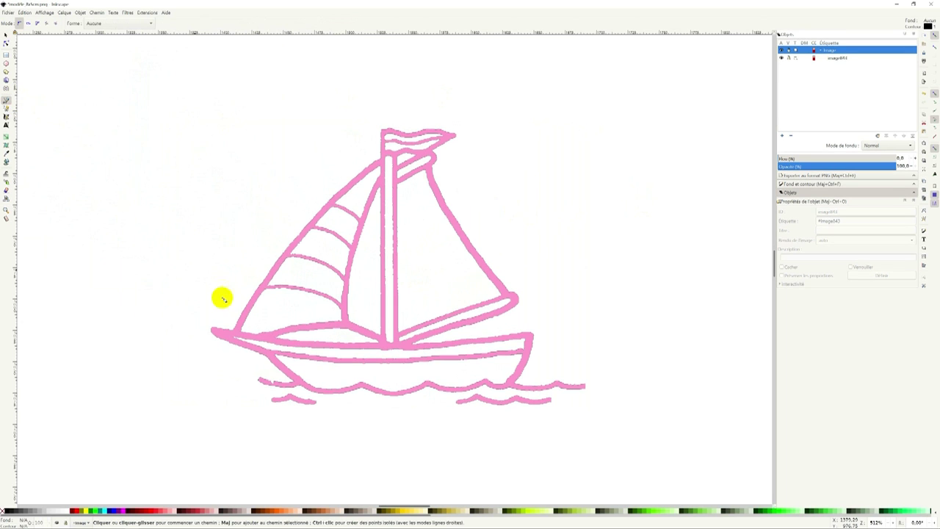
left_click(214, 332)
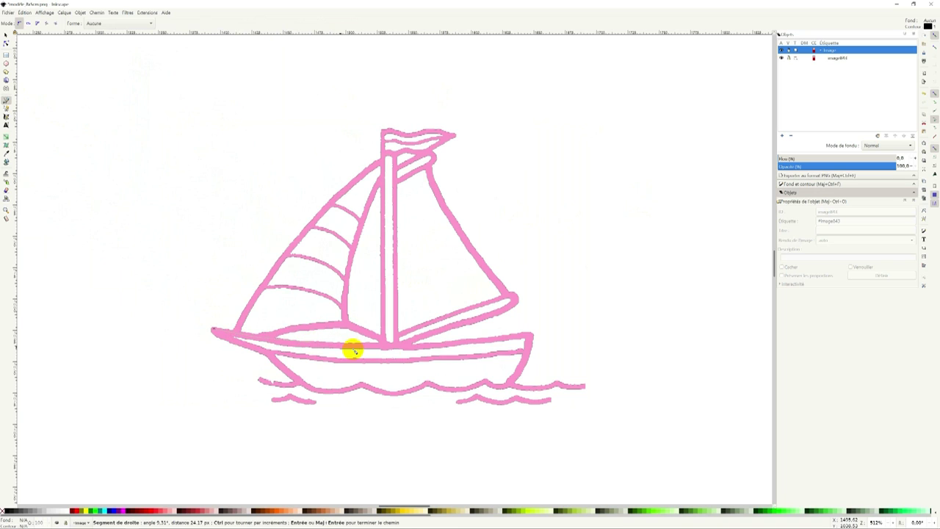
left_click(384, 347)
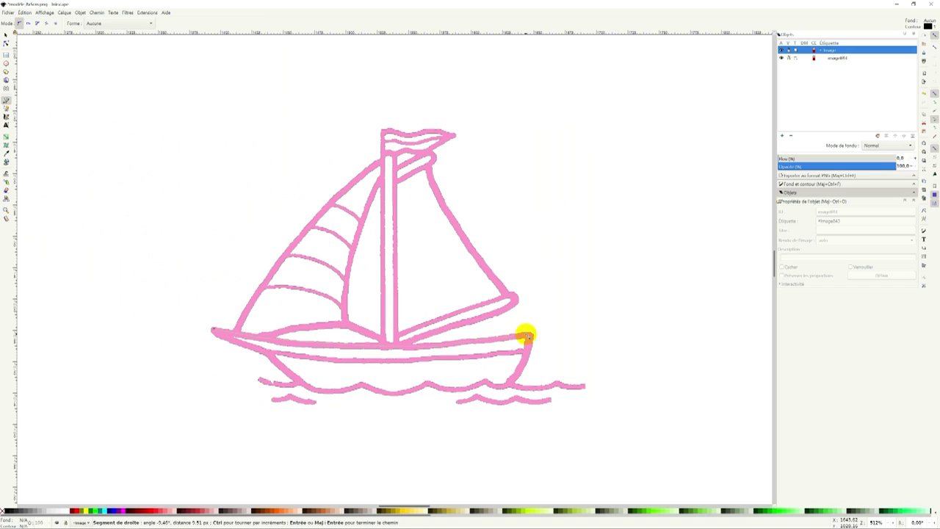
left_click(533, 335)
left_click(524, 351)
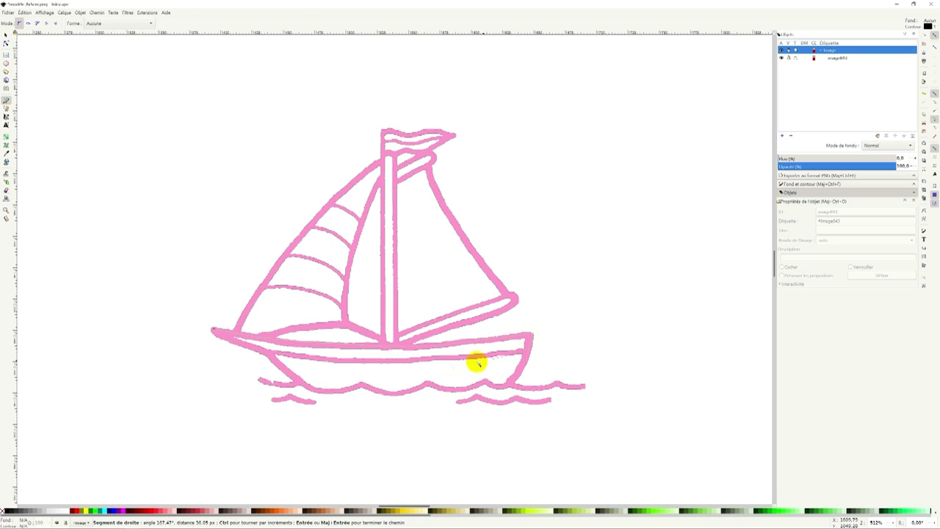
left_click(377, 359)
left_click(293, 358)
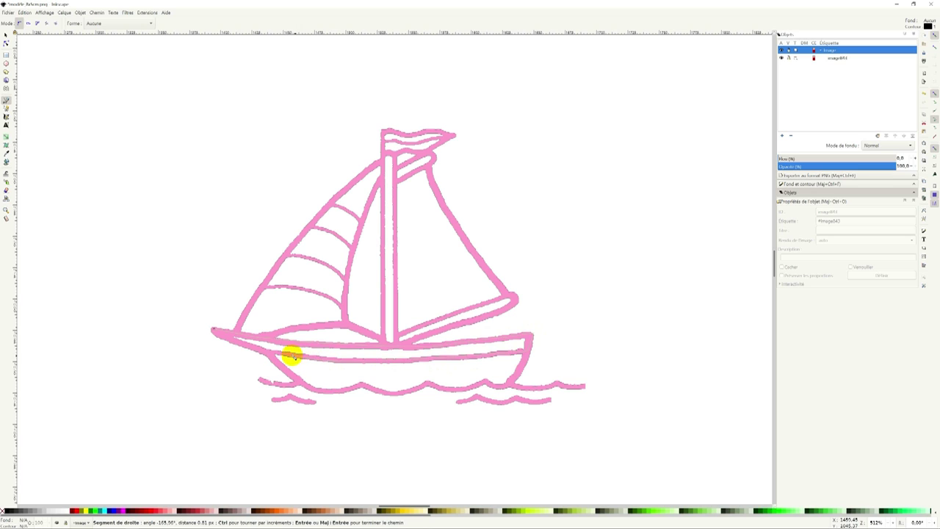
left_click(260, 351)
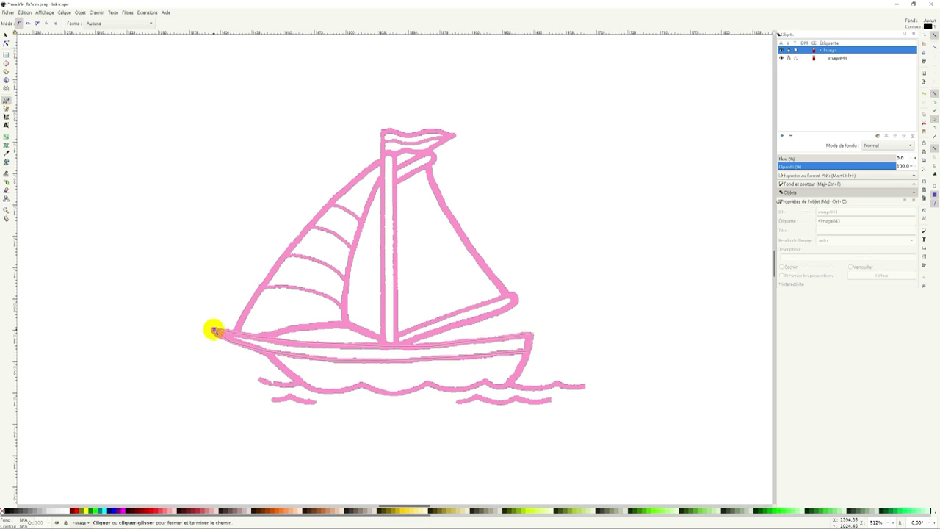
left_click(214, 331)
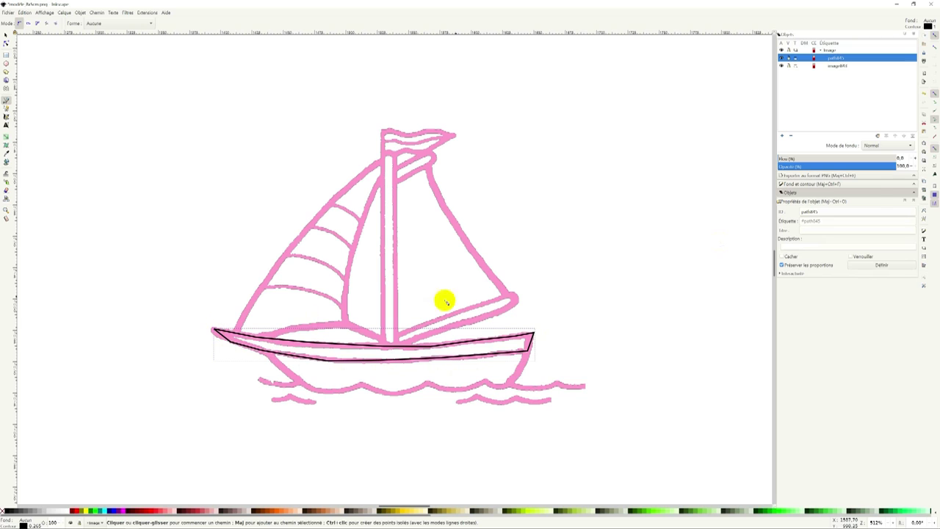
Give the hull path a flat navy fill and remove its stroke.
left_click(826, 183)
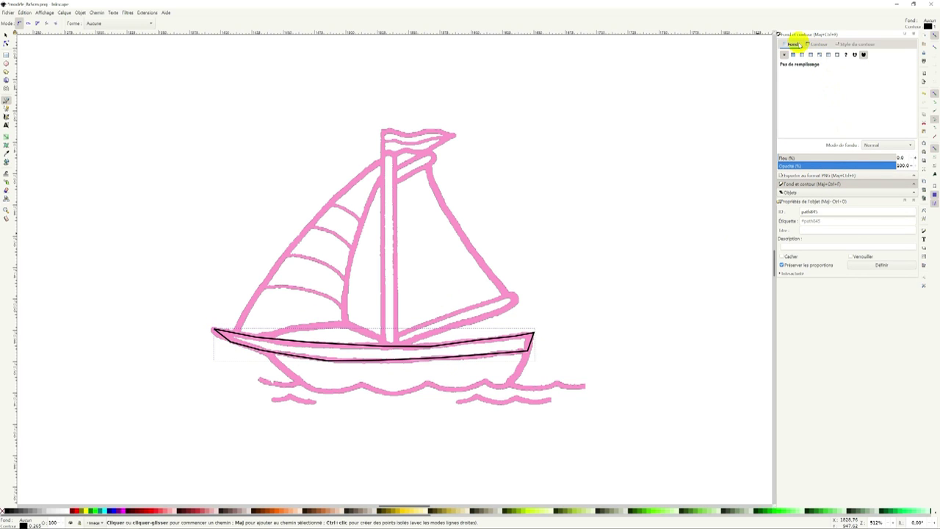
left_click(794, 55)
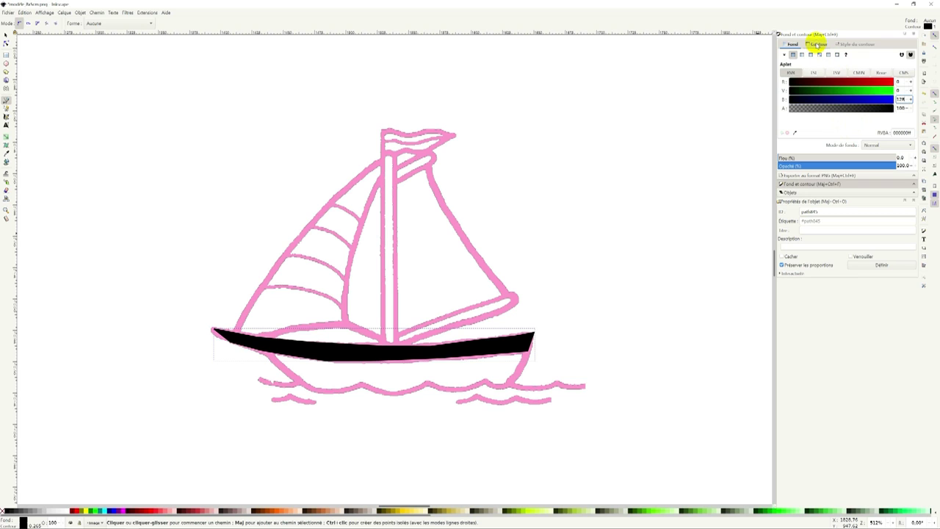
left_click(818, 45)
left_click(784, 55)
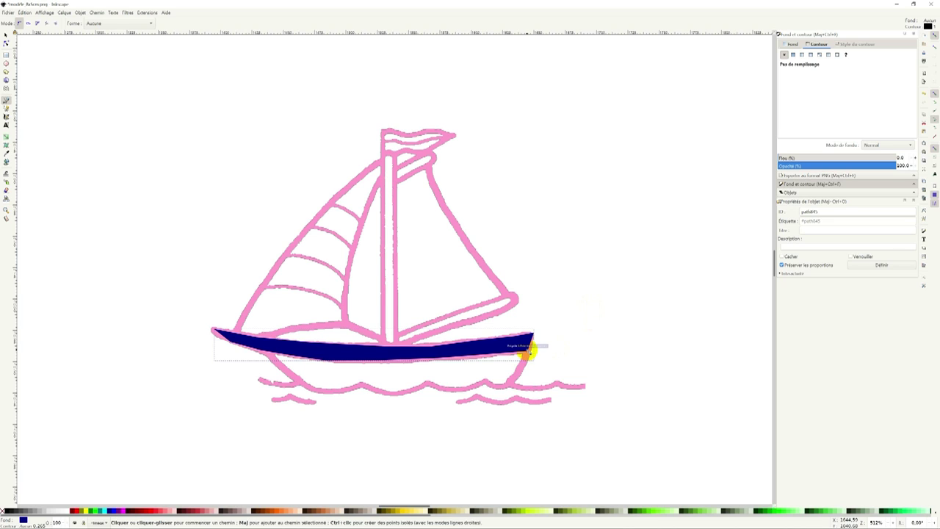
left_click(527, 354)
Place nodes along the lower hull's curved bottom edge below the navy band.
left_click(517, 375)
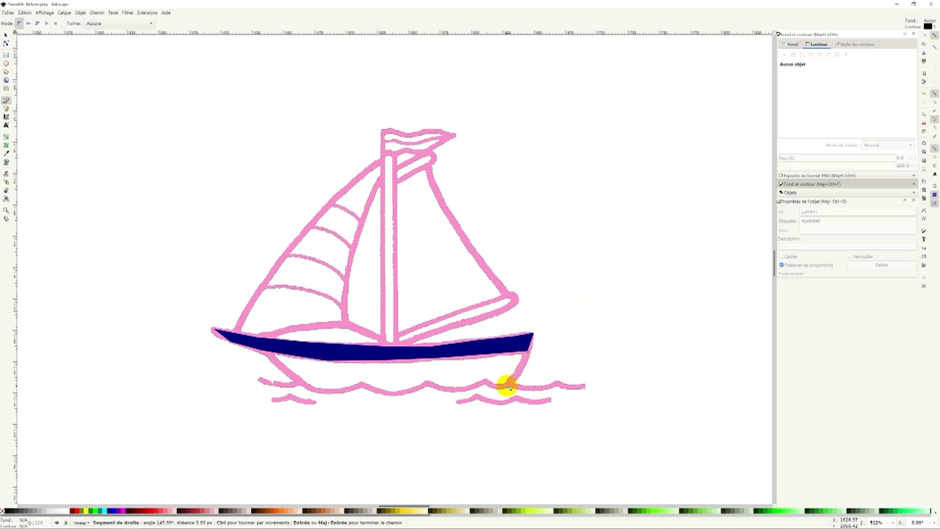
left_click(507, 383)
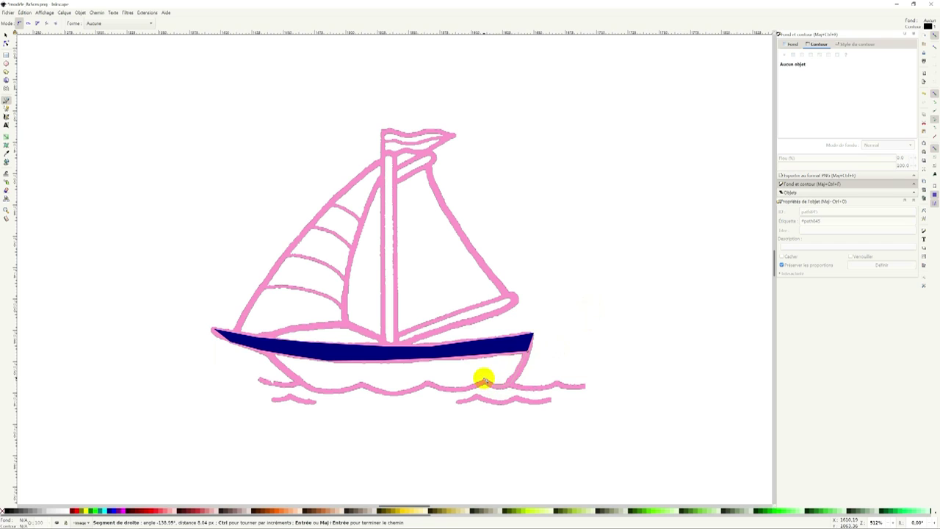
left_click(473, 383)
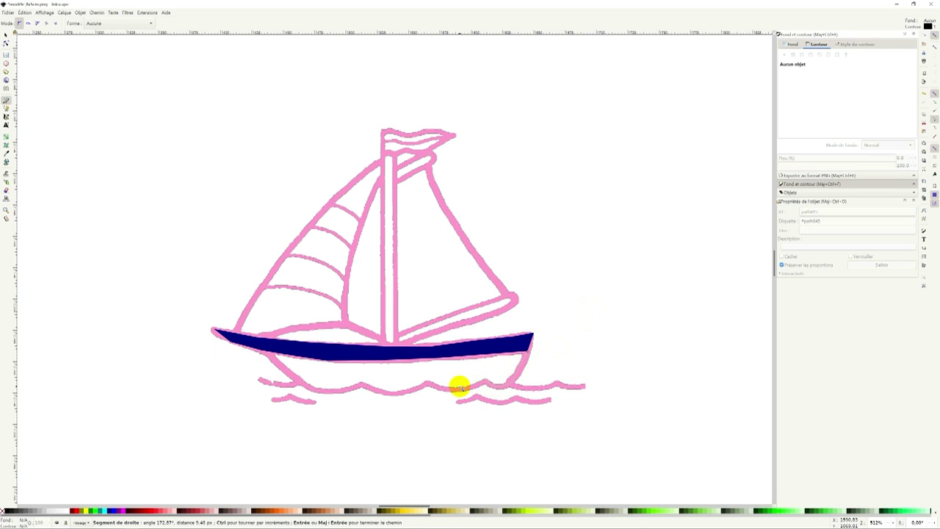
left_click(448, 388)
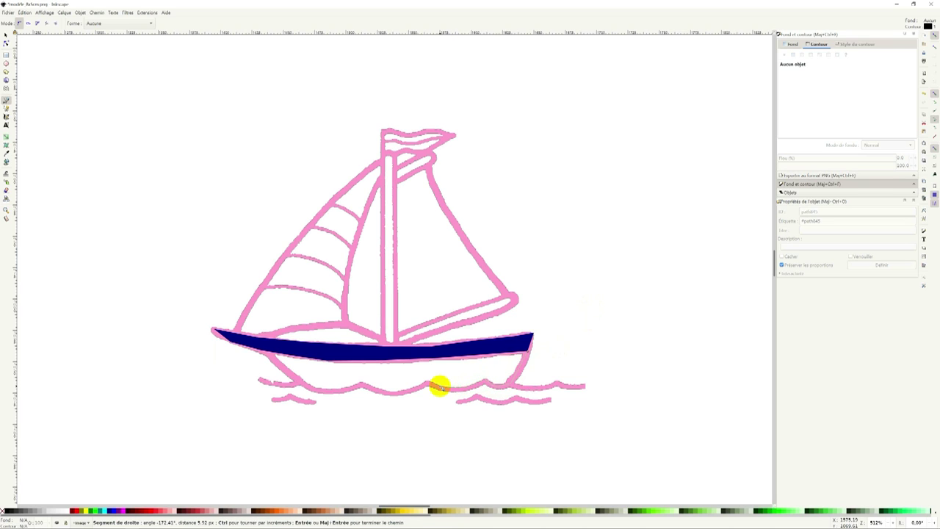
left_click(437, 385)
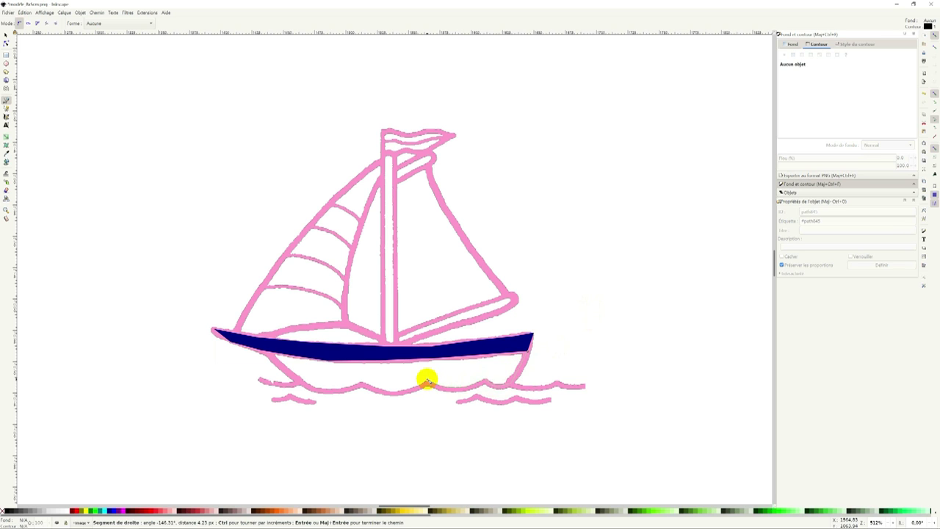
left_click(426, 383)
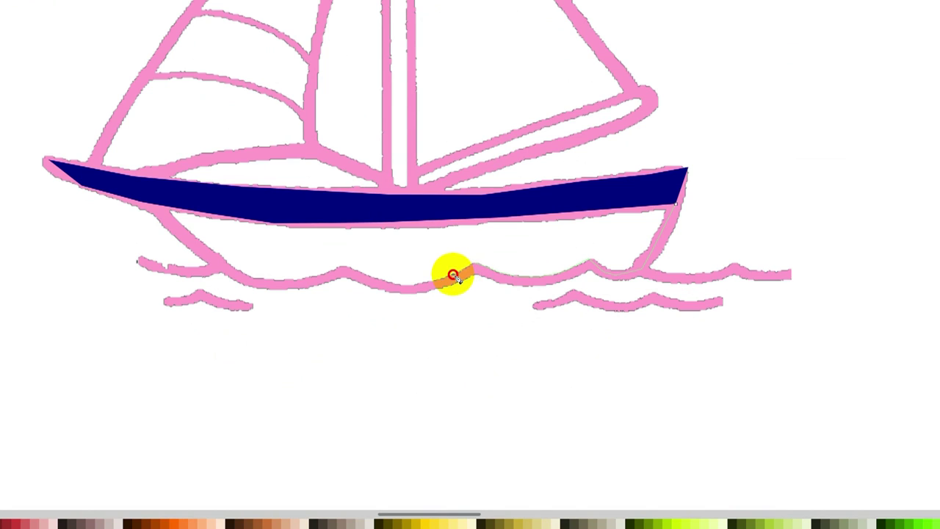
Continue the outline along the wave line and hull edge, closing the lower hull shape.
left_click(410, 285)
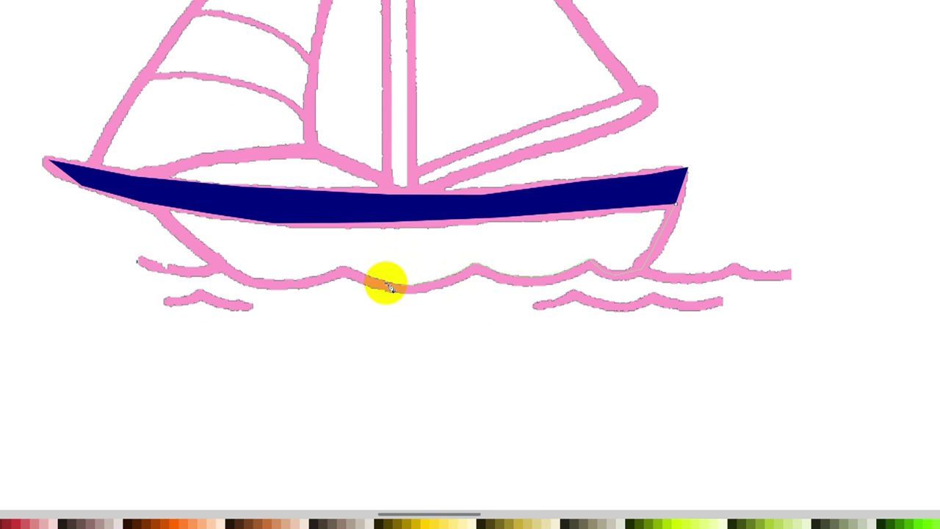
left_click(375, 280)
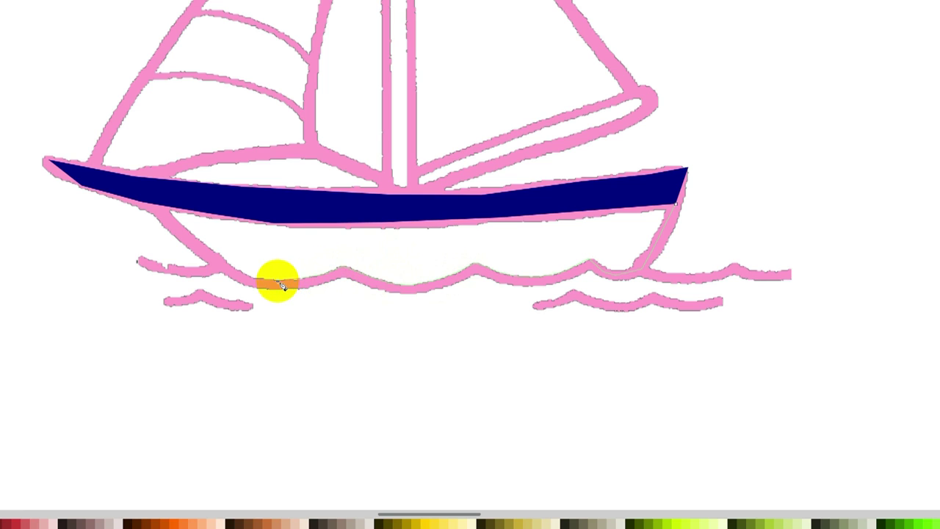
left_click(228, 265)
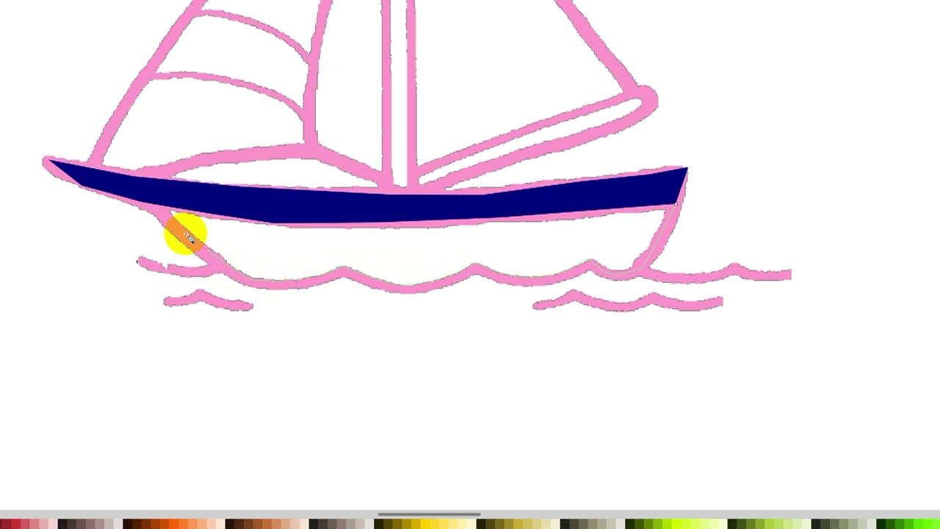
left_click(147, 205)
left_click(278, 224)
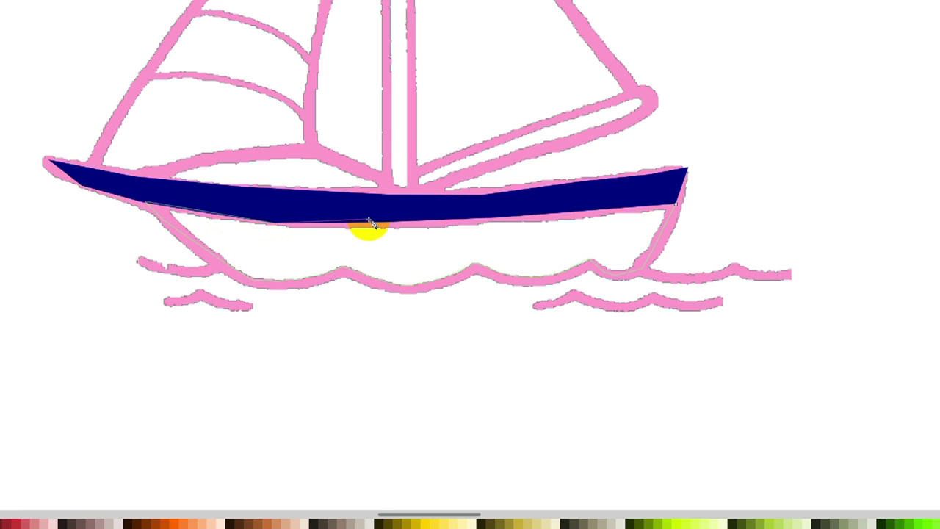
left_click(452, 218)
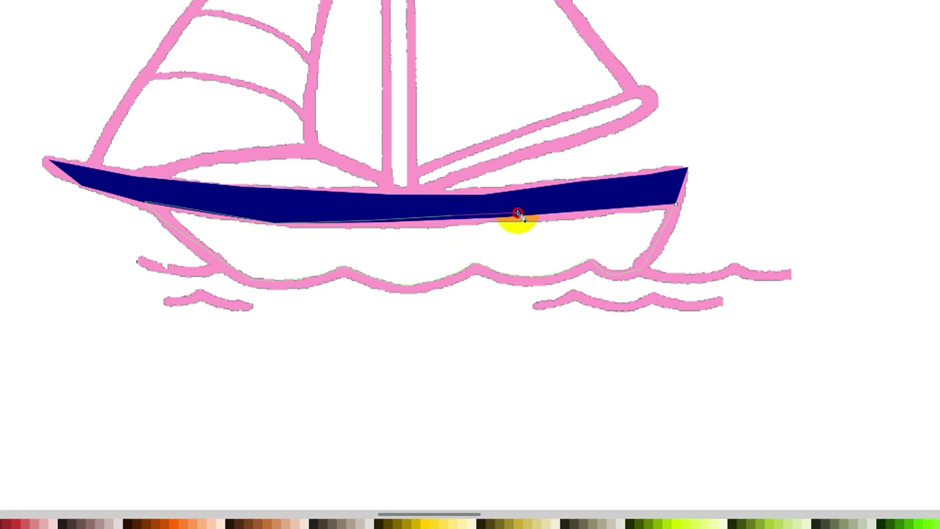
left_click(518, 214)
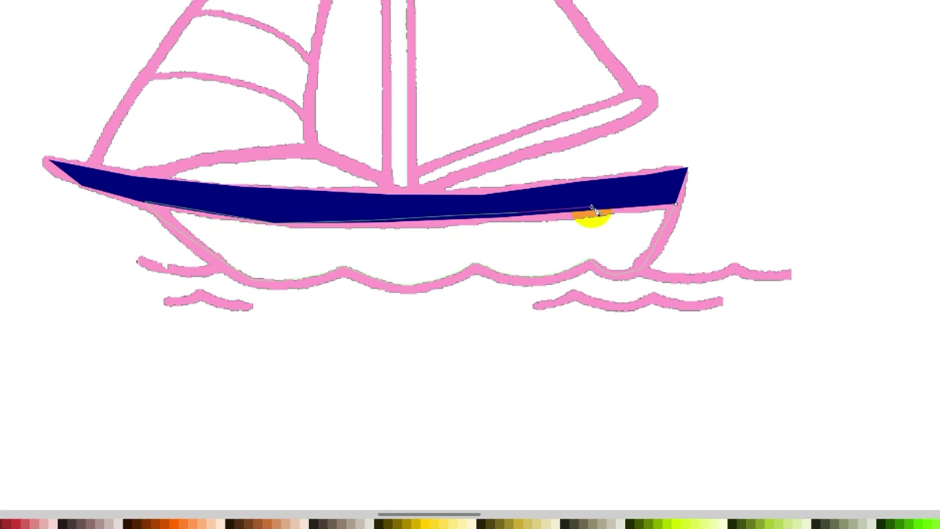
left_click(655, 209)
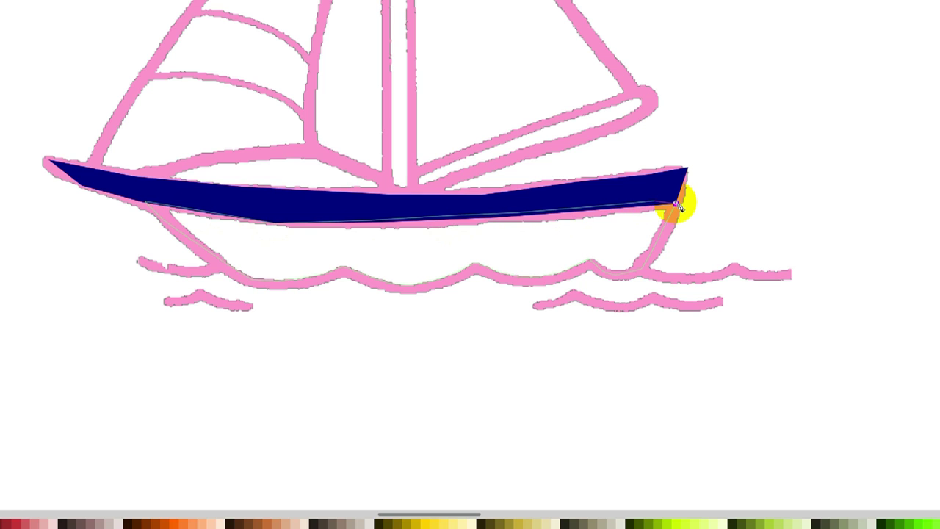
left_click(678, 206)
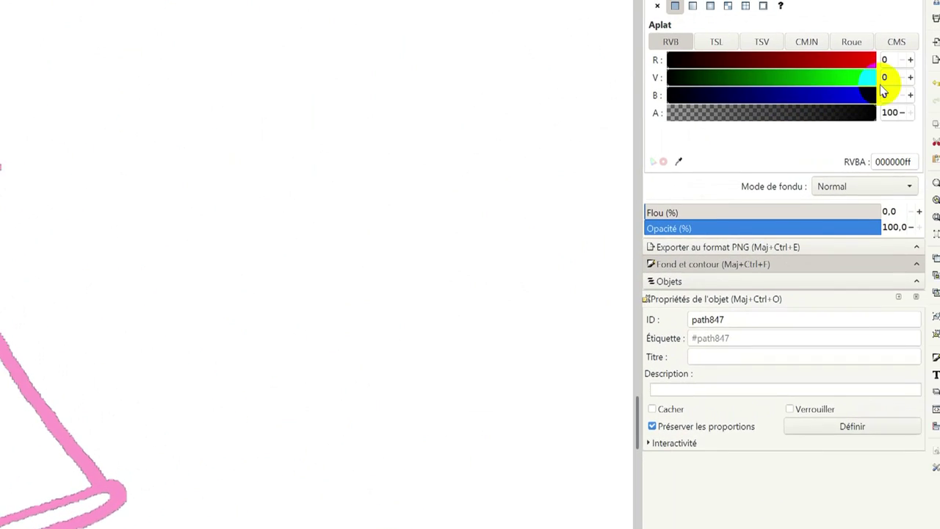
Remove the lower hull's outline and fill it flat teal (RGB 0, 128, 128).
left_click(869, 96)
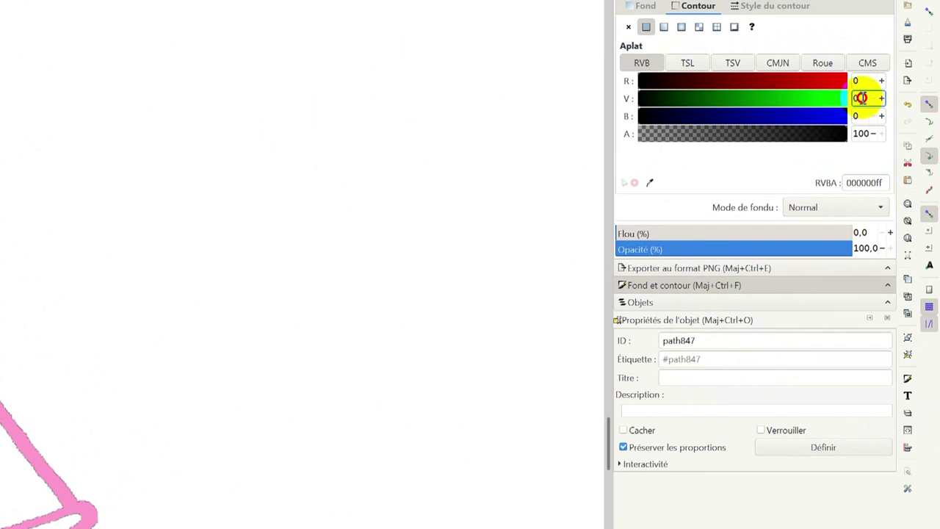
left_click_drag(869, 96, 844, 103)
type("128")
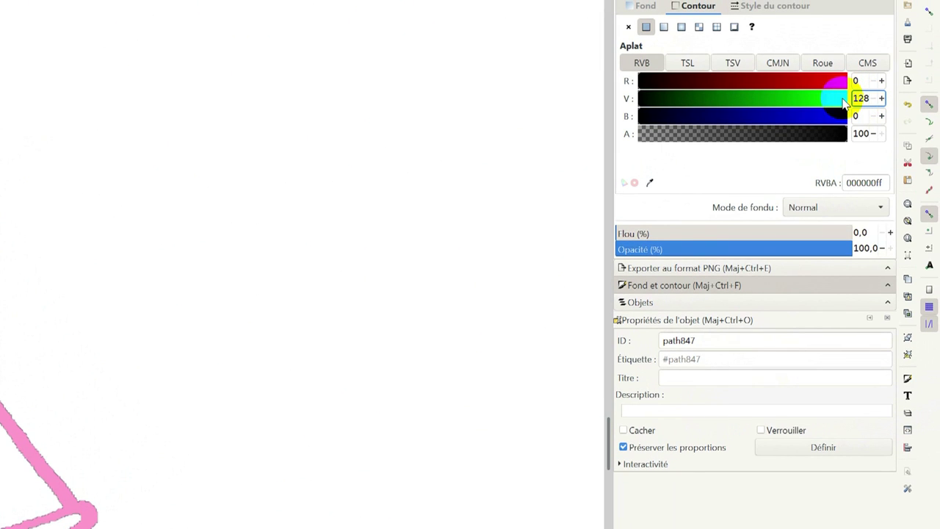
key("Return")
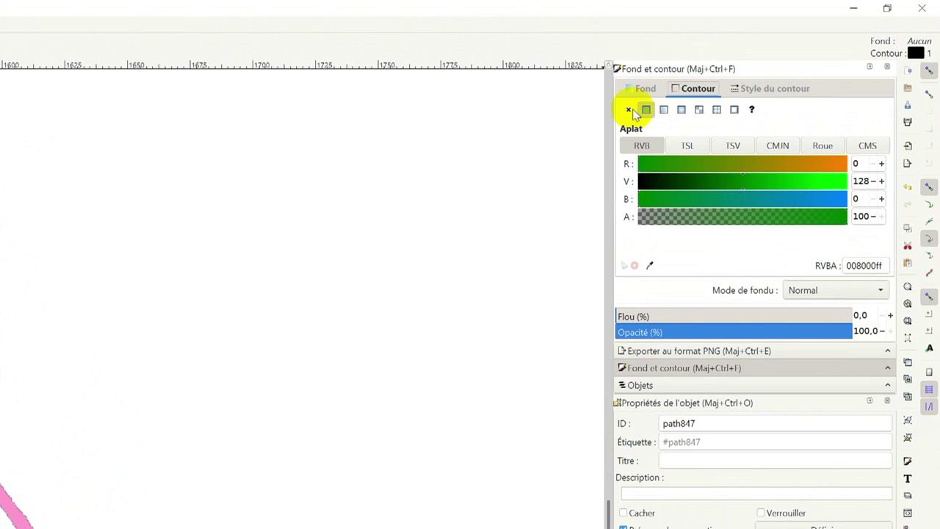
left_click(629, 110)
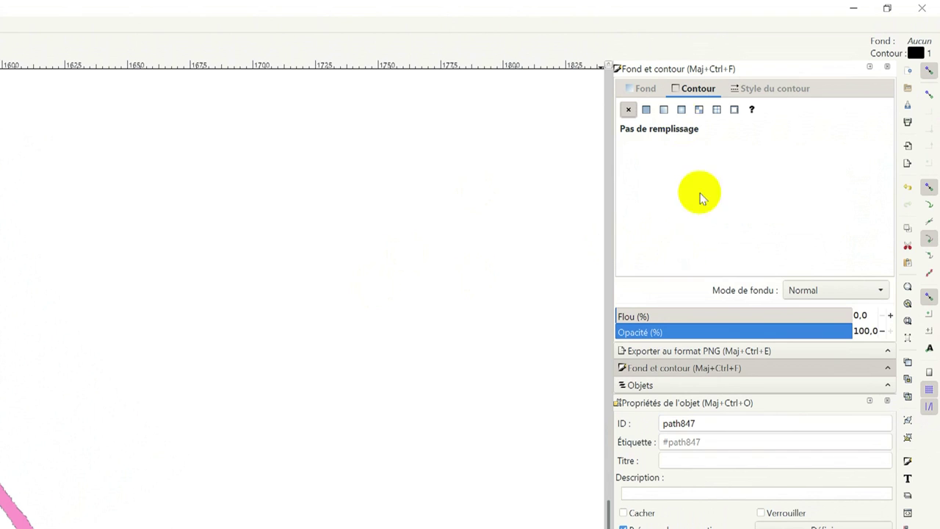
left_click(645, 89)
left_click(647, 110)
type("128")
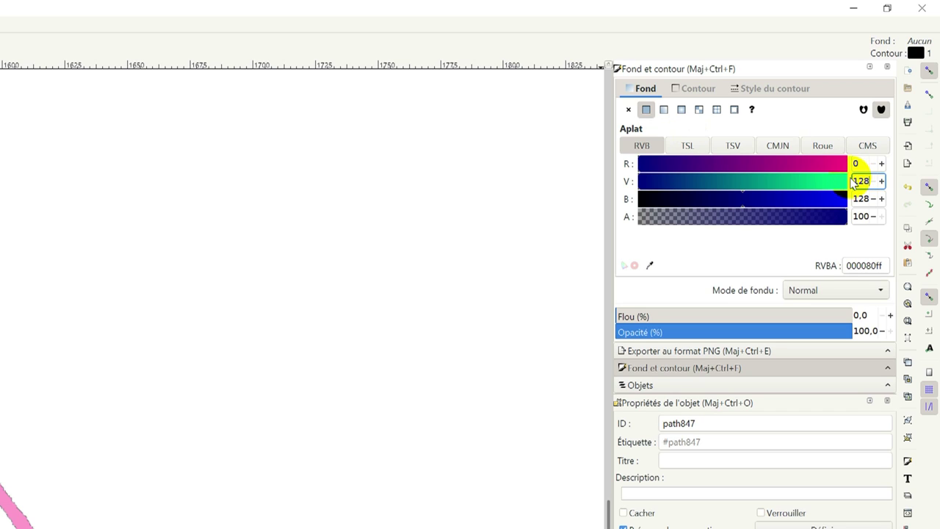
key("Return")
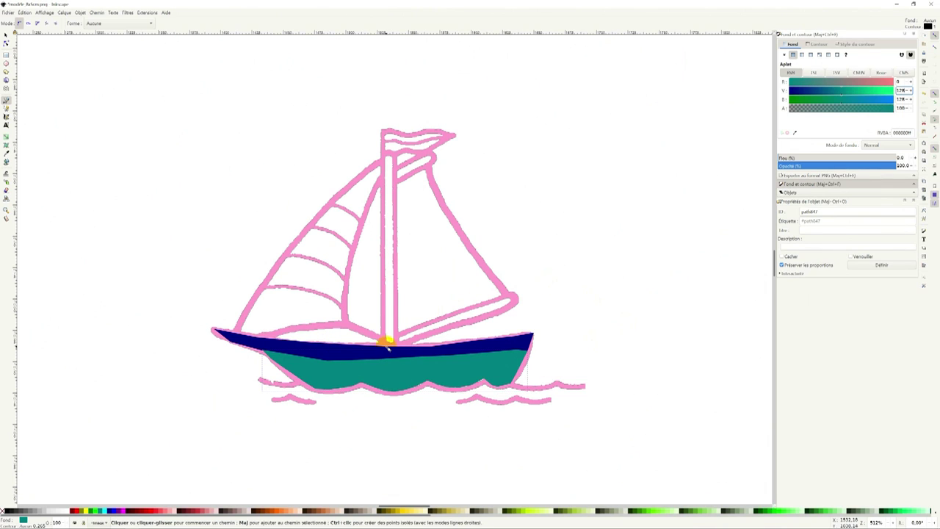
Trace the mast and both spars as one closed path.
left_click(387, 342)
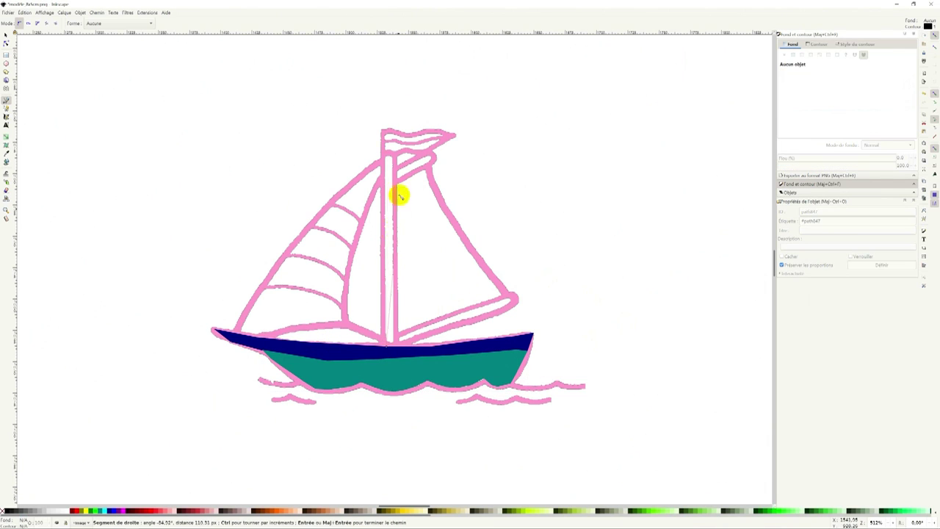
left_click(388, 117)
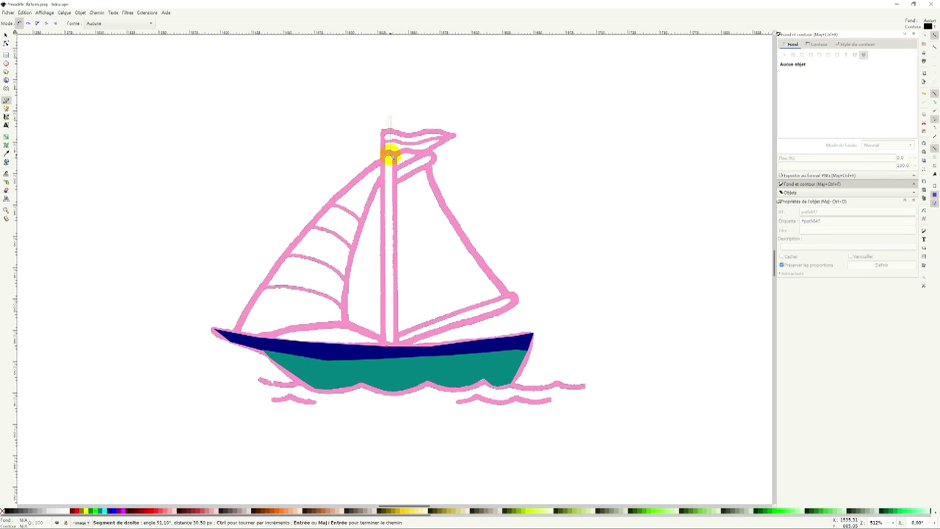
left_click(392, 157)
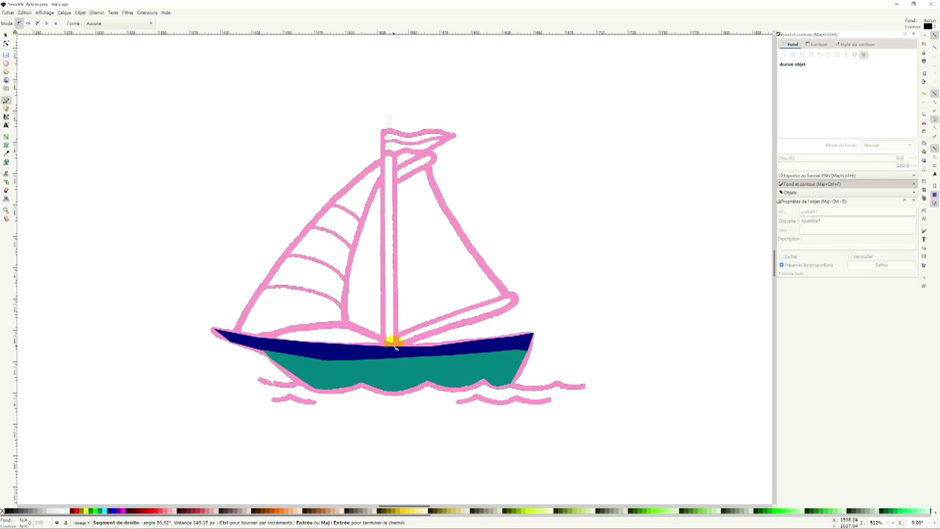
left_click(390, 166)
left_click(432, 157)
left_click(393, 335)
left_click(501, 298)
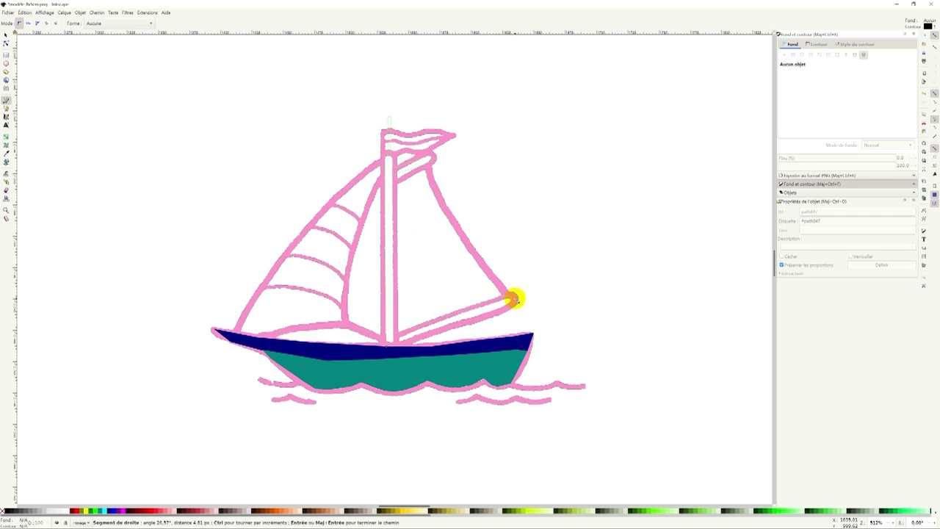
left_click(393, 340)
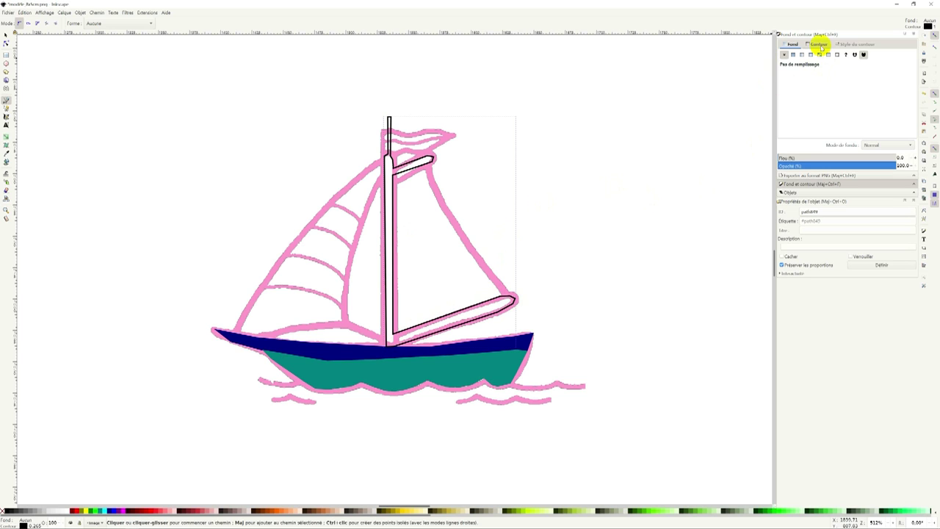
Fill the mast shape flat grey and remove its outline.
left_click(793, 55)
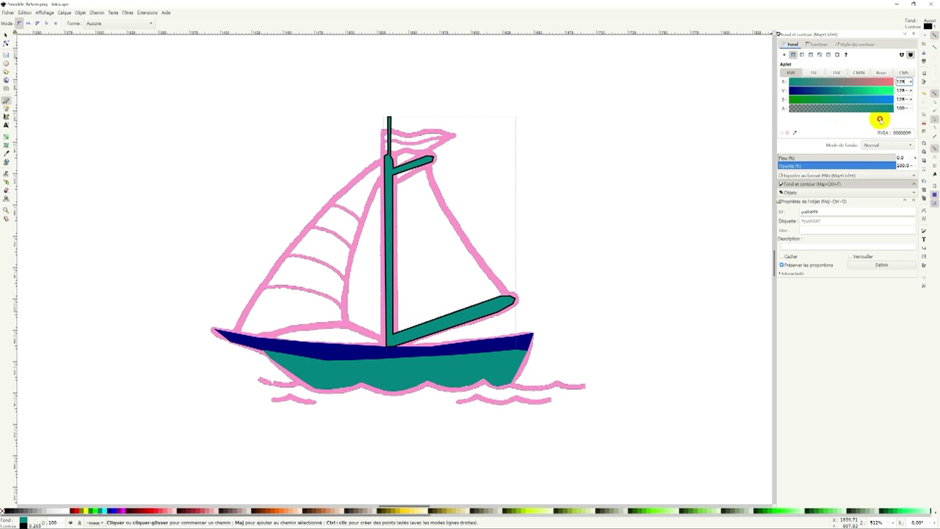
left_click(819, 44)
left_click(783, 54)
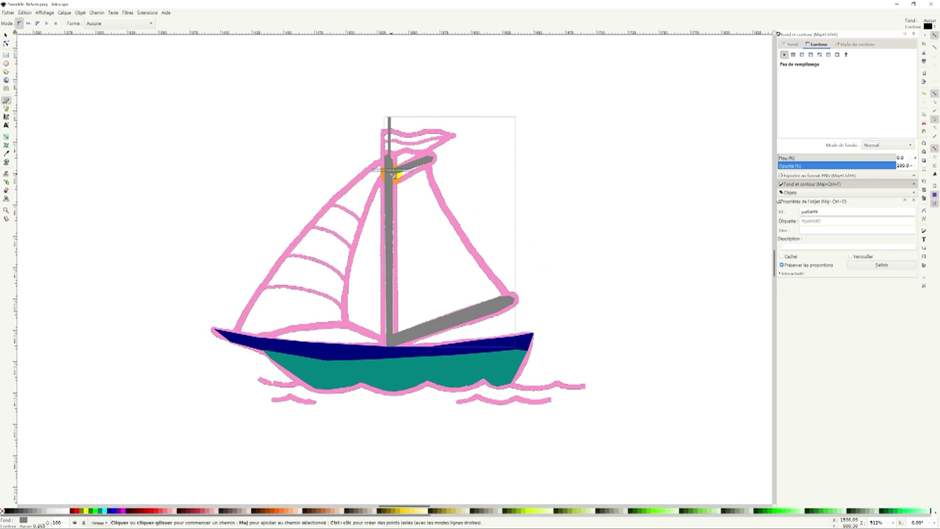
Trace the main sail right of the mast as a closed shape.
left_click(393, 175)
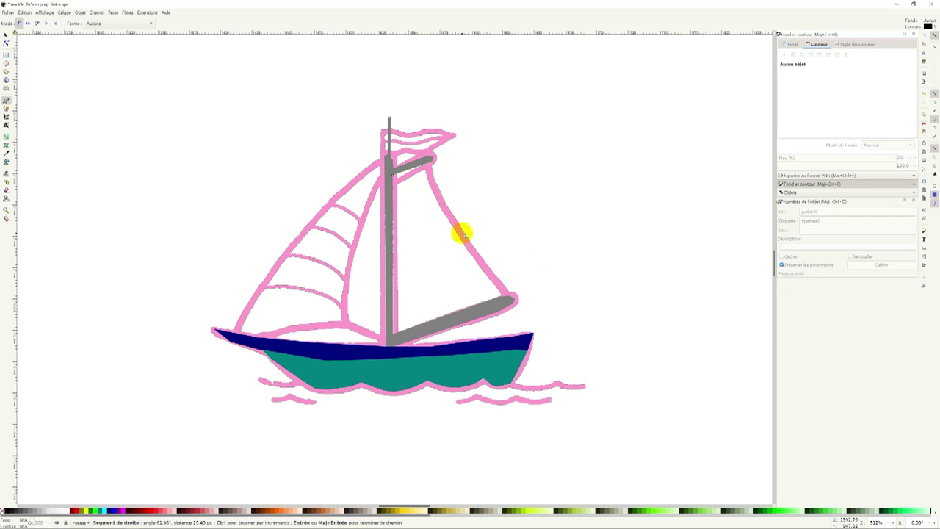
left_click(483, 262)
left_click(506, 296)
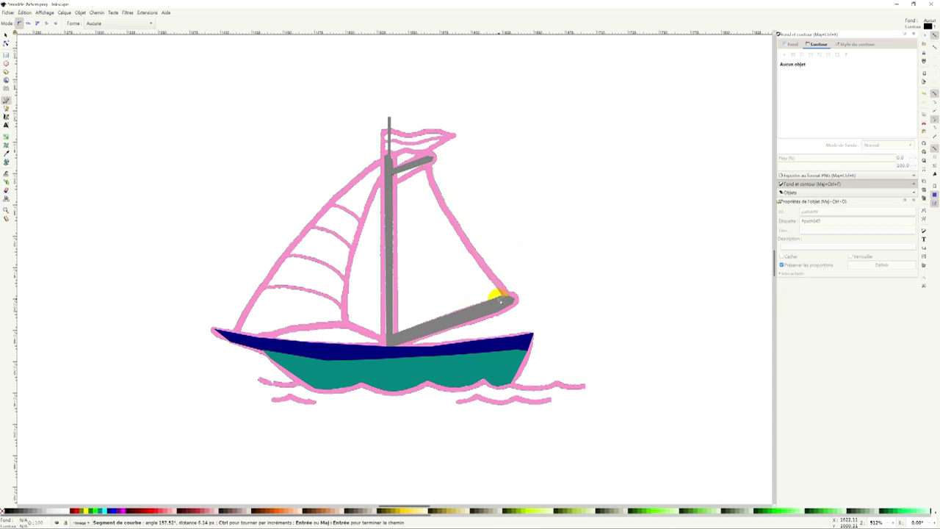
left_click(394, 332)
left_click(397, 176)
Fill the main sail bright yellow (R 255, G 255, B 0) with no outline.
left_click(792, 44)
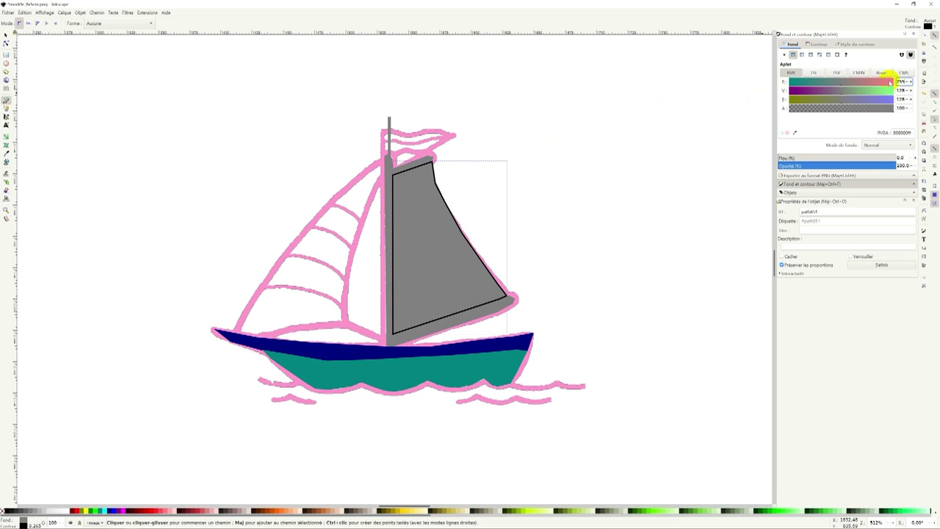
left_click(904, 90)
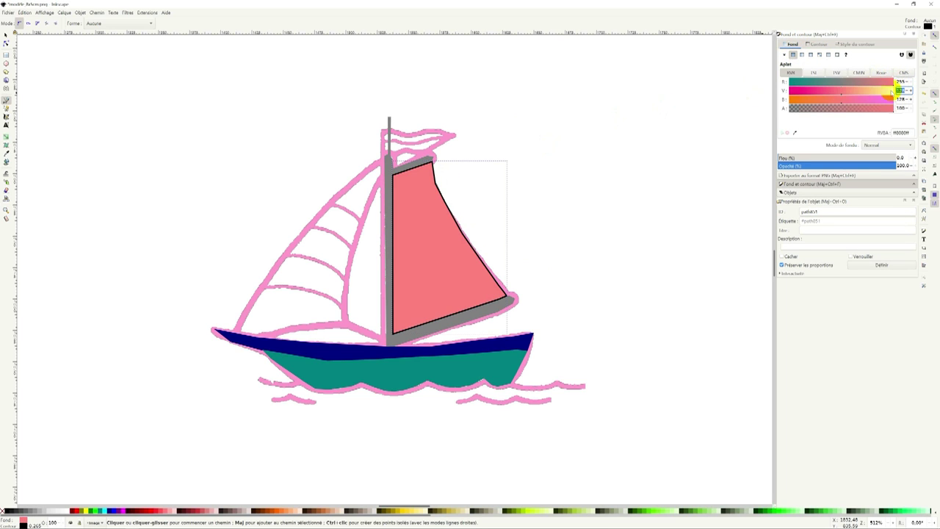
left_click(902, 99)
type("0")
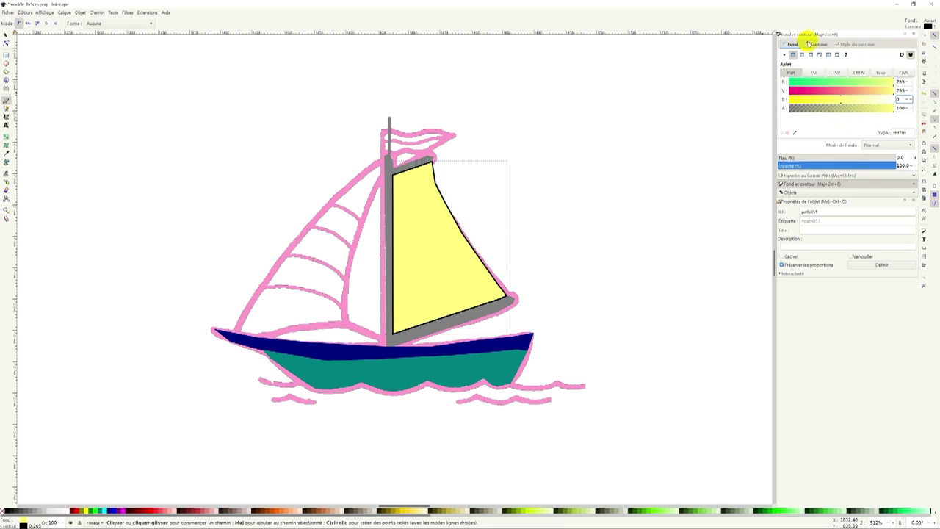
left_click(814, 44)
left_click(784, 56)
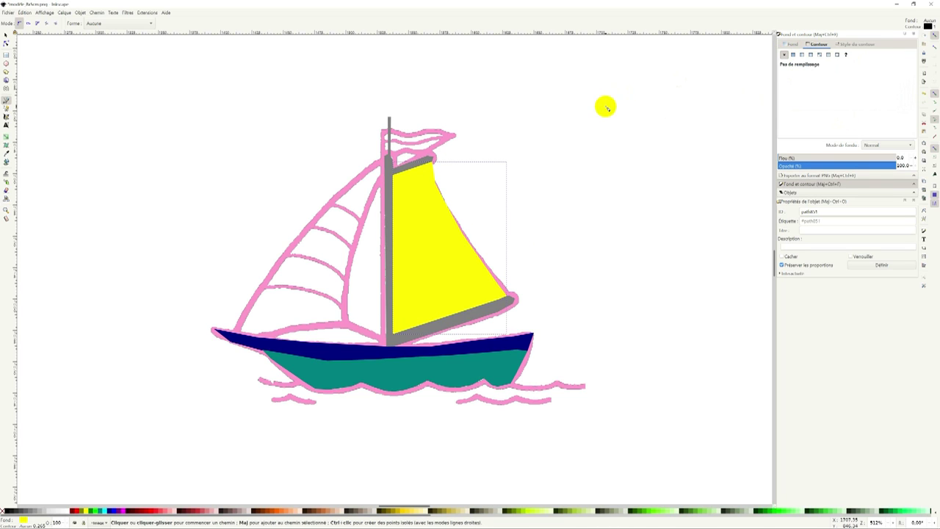
left_click(384, 157)
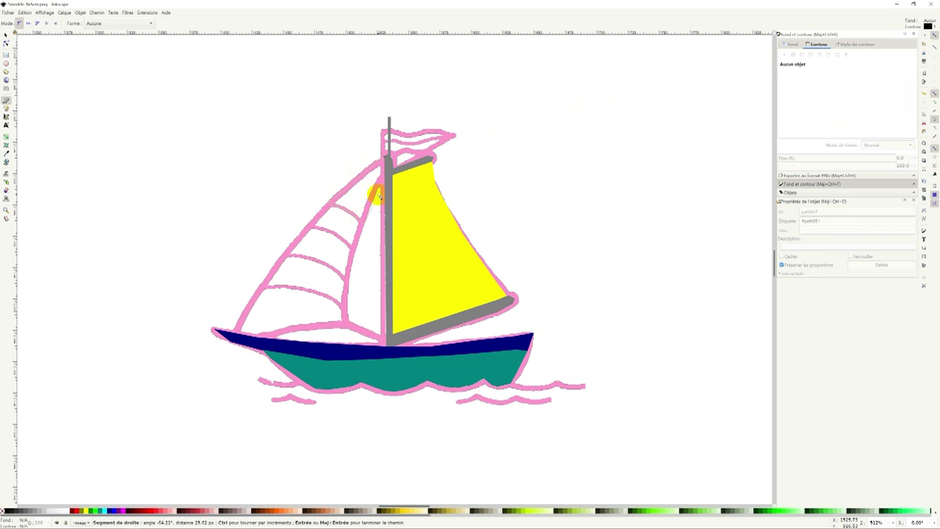
Close the small sail's top triangle and fill it red with no outline.
left_click(383, 156)
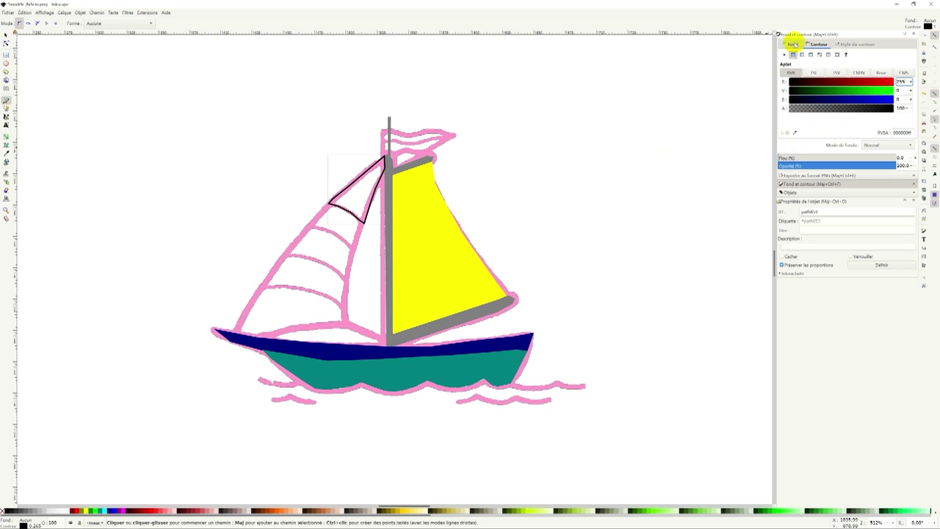
left_click(784, 54)
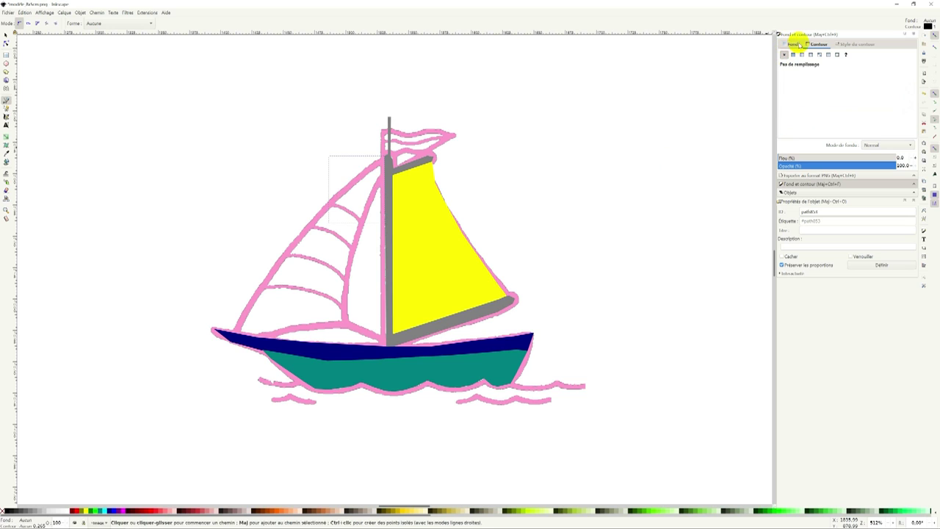
left_click(793, 55)
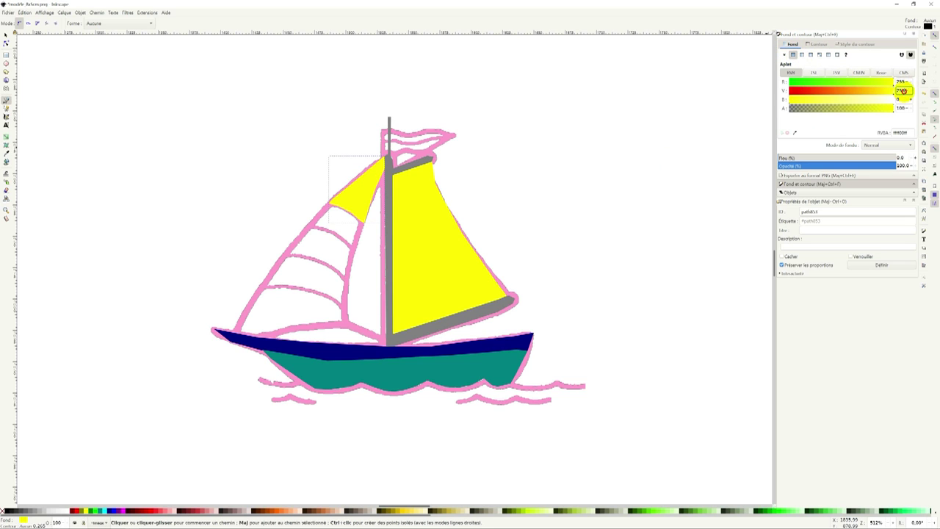
type("0")
key("Tab")
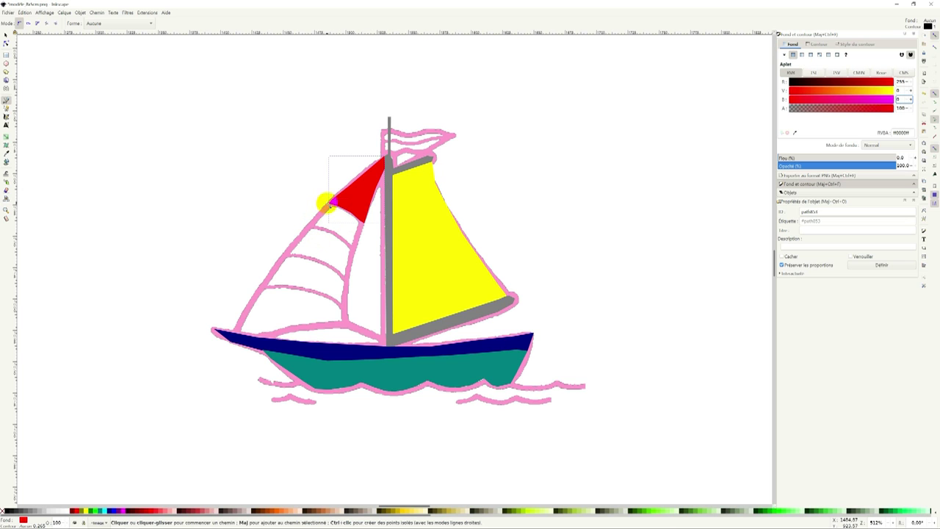
Trace the stripe beneath the red section and fill it yellow with green 255.
left_click(330, 200)
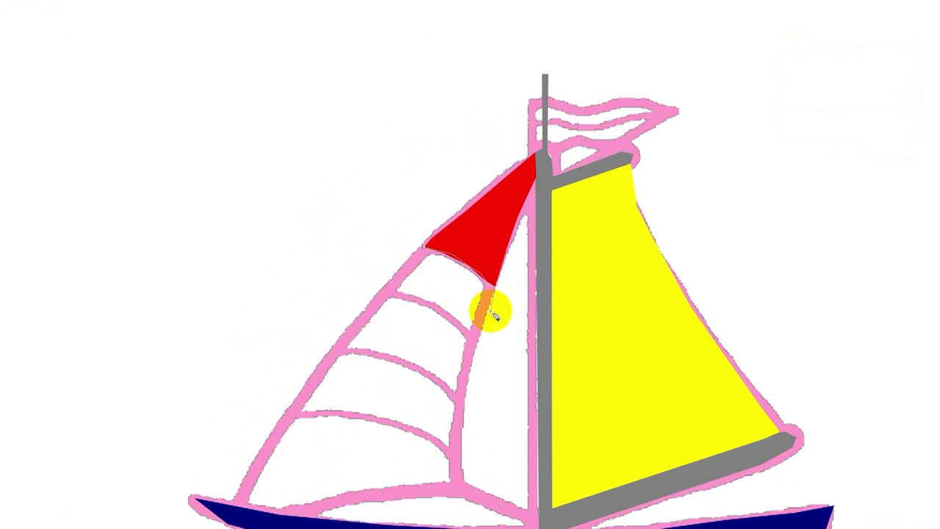
left_click(471, 336)
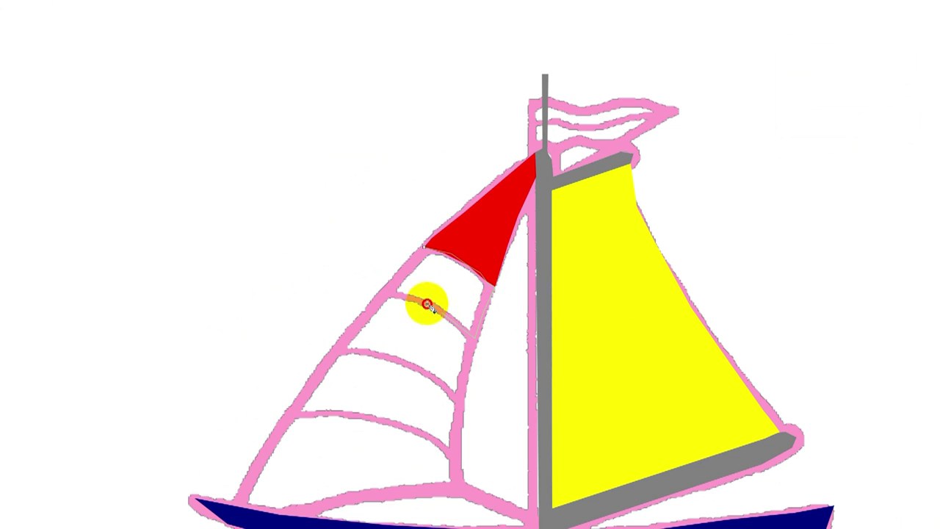
left_click(379, 290)
left_click(427, 250)
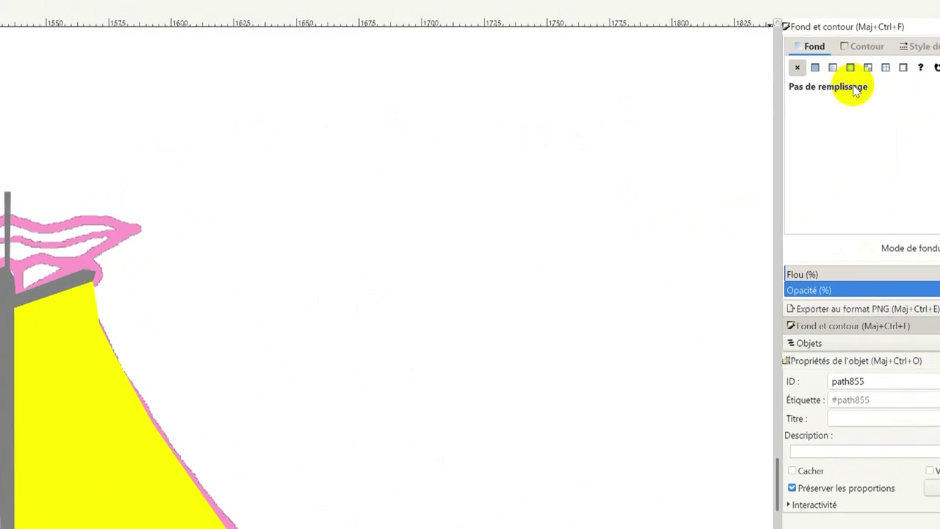
left_click(867, 47)
left_click(814, 46)
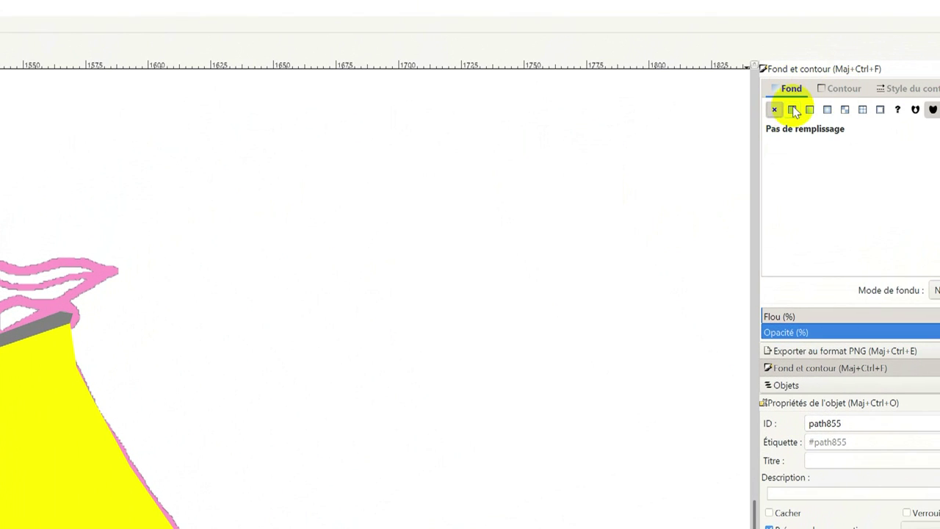
left_click(795, 111)
double_click(860, 181)
type("255")
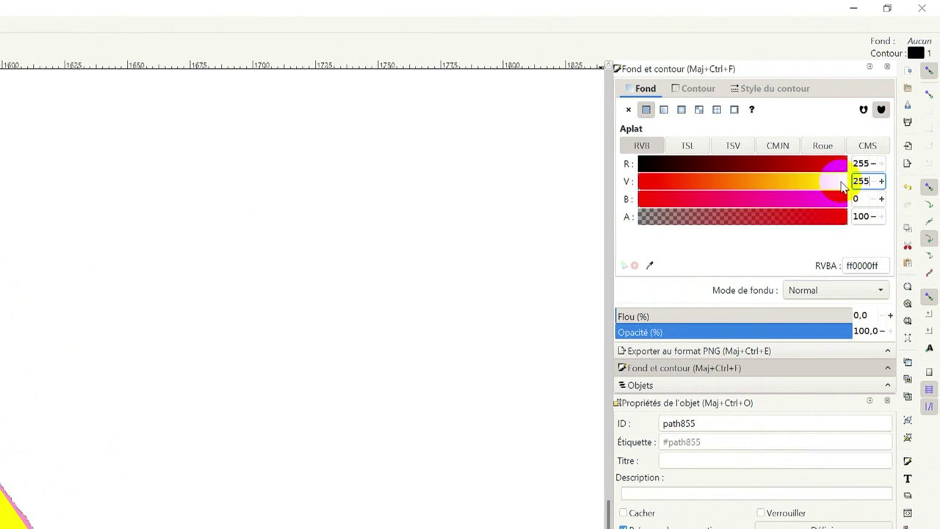
key("Tab")
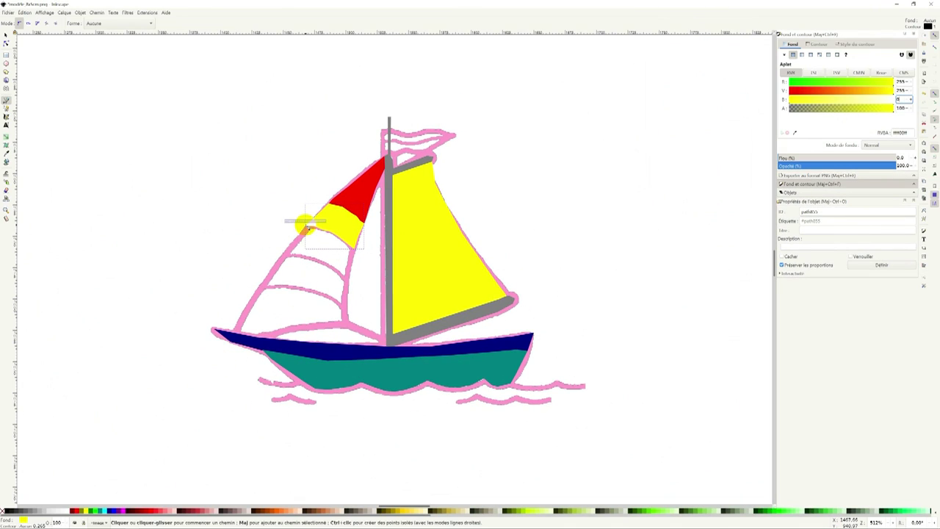
Trace a third stripe below the yellow band and fill it red.
left_click(305, 225)
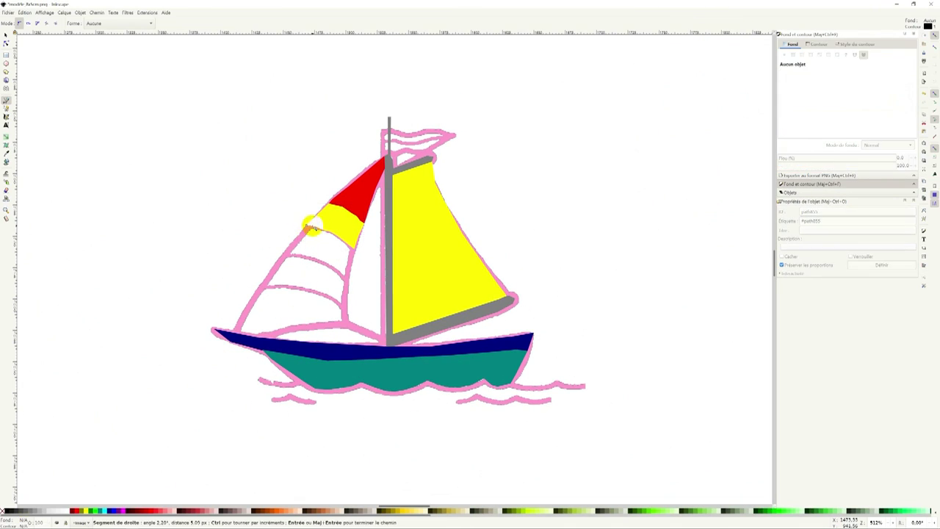
left_click_drag(354, 250, 349, 274)
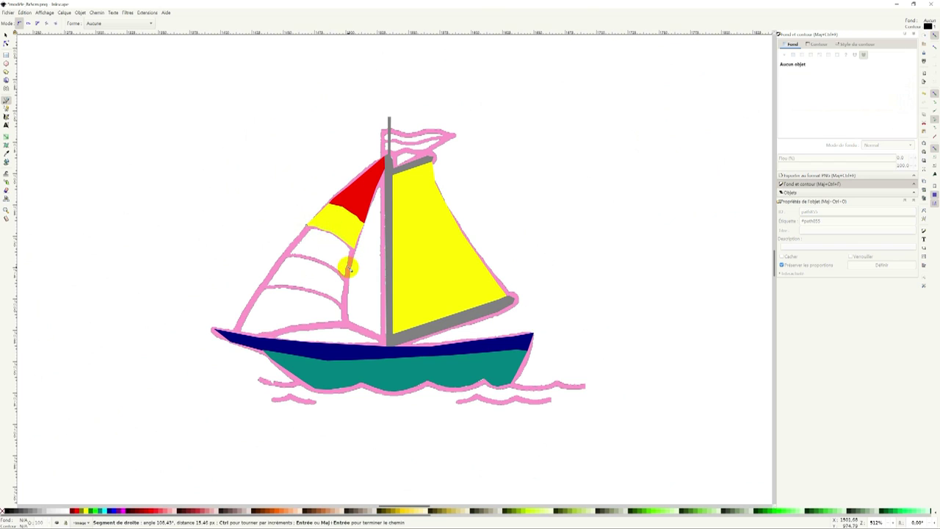
left_click(346, 277)
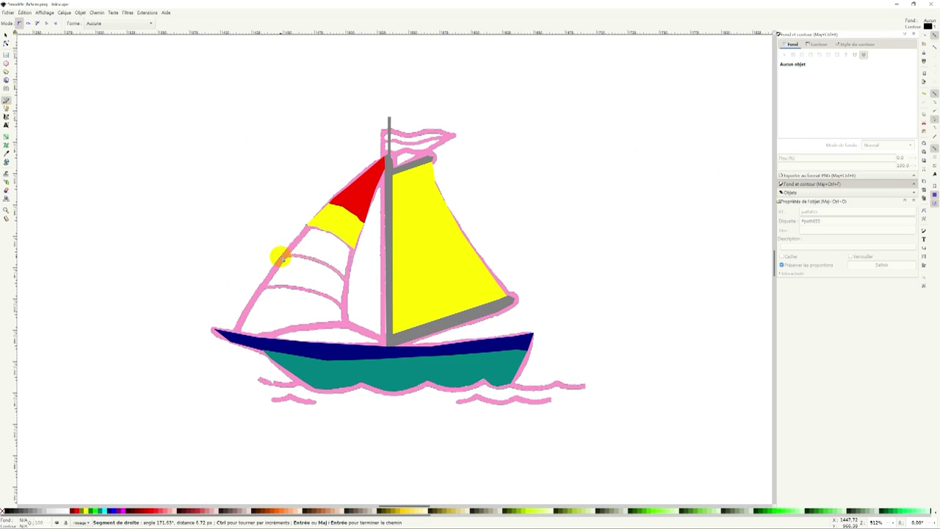
left_click(276, 254)
left_click(304, 227)
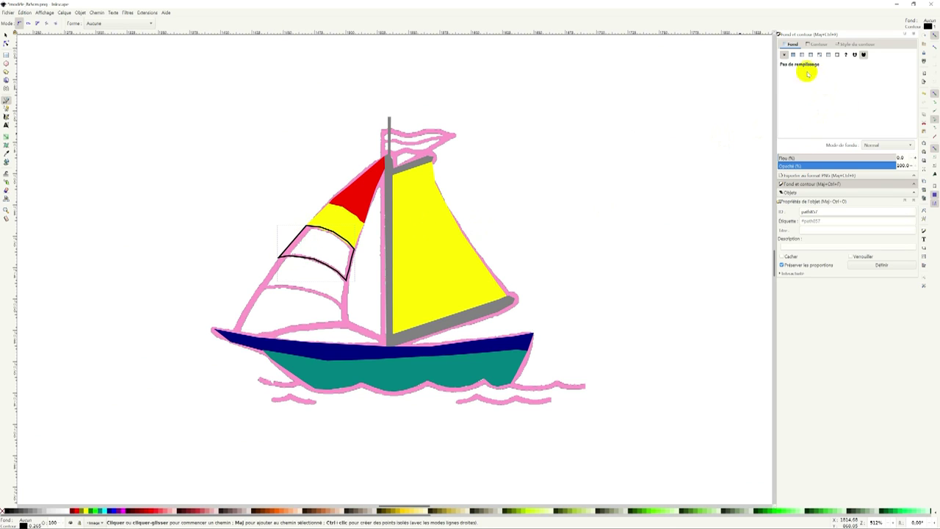
left_click(818, 44)
left_click(786, 57)
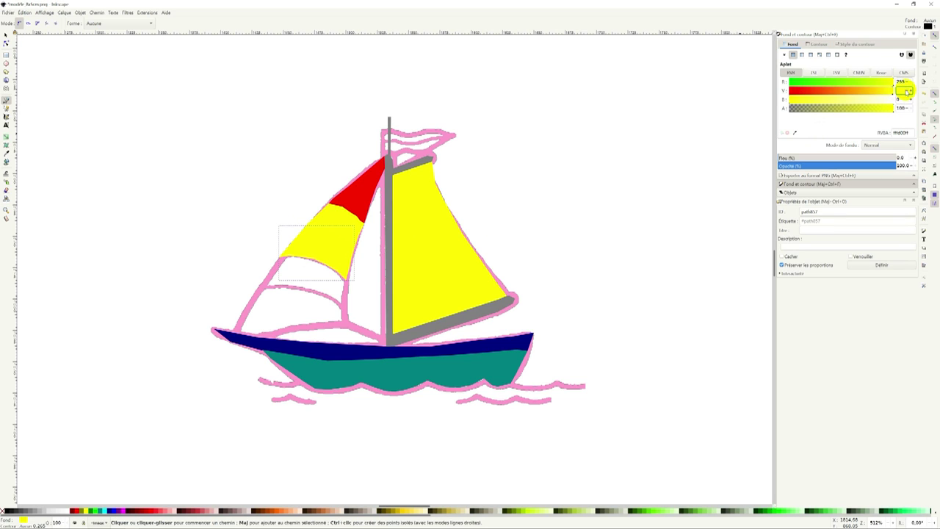
type("0")
key("Tab")
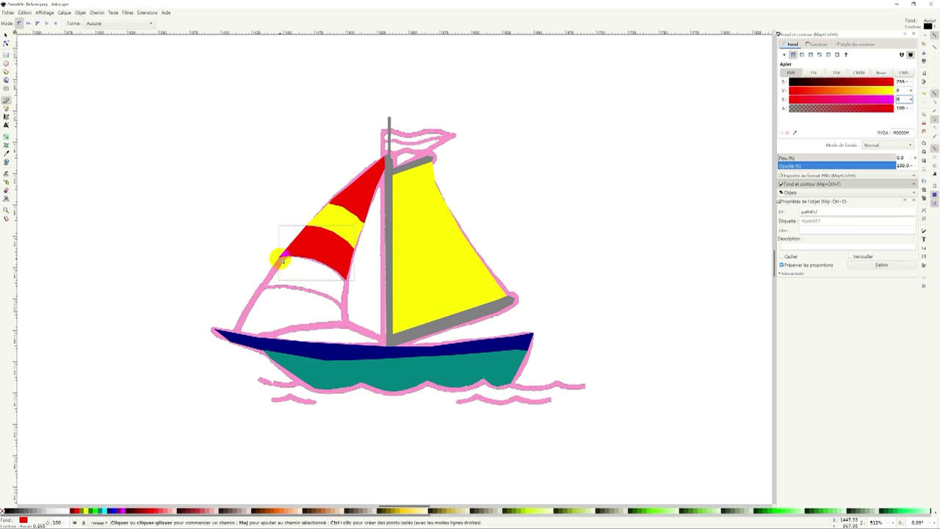
Trace the closed outline of the fourth stripe below the red band.
left_click(281, 257)
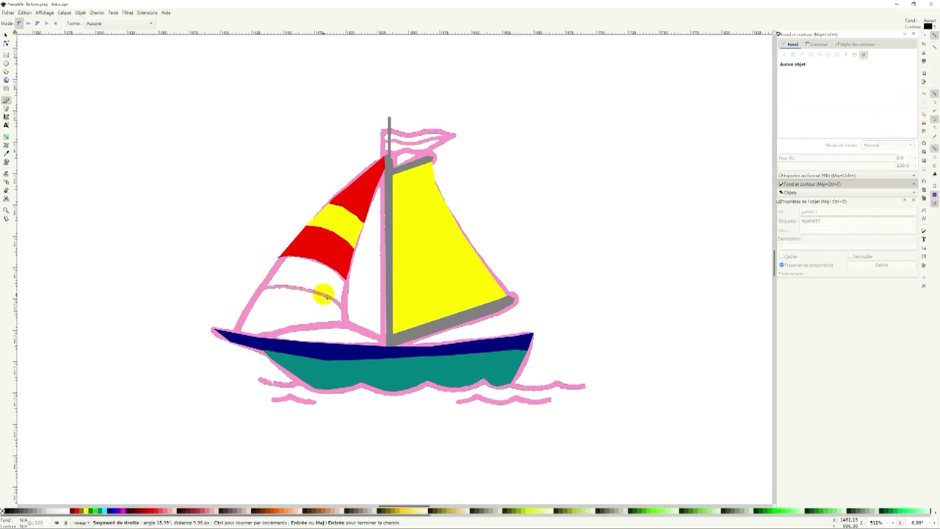
left_click(325, 293)
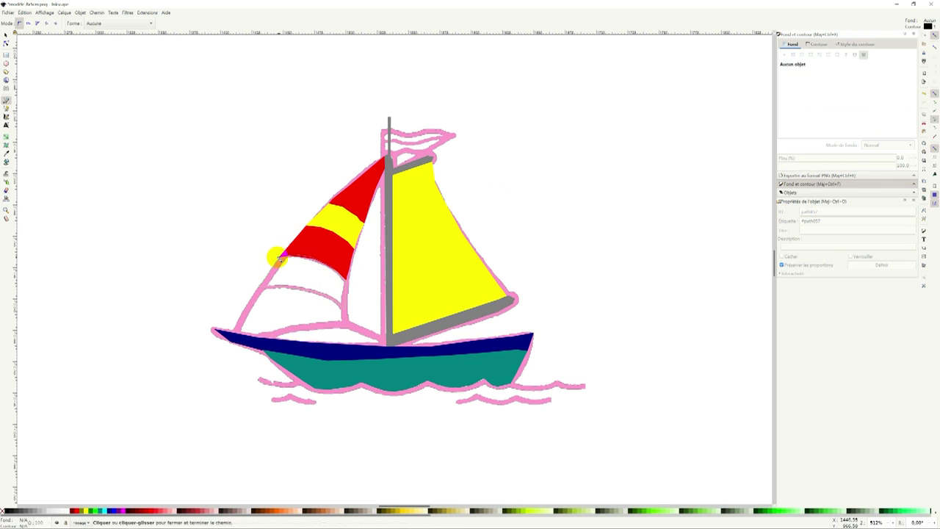
left_click(280, 257)
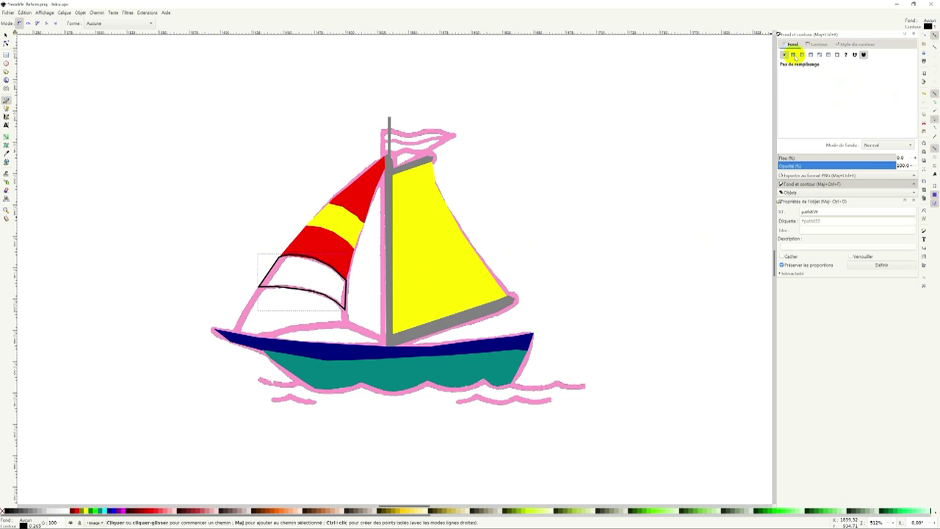
Fill the fourth stripe flat yellow and remove its black outline.
left_click(794, 55)
left_click(886, 90)
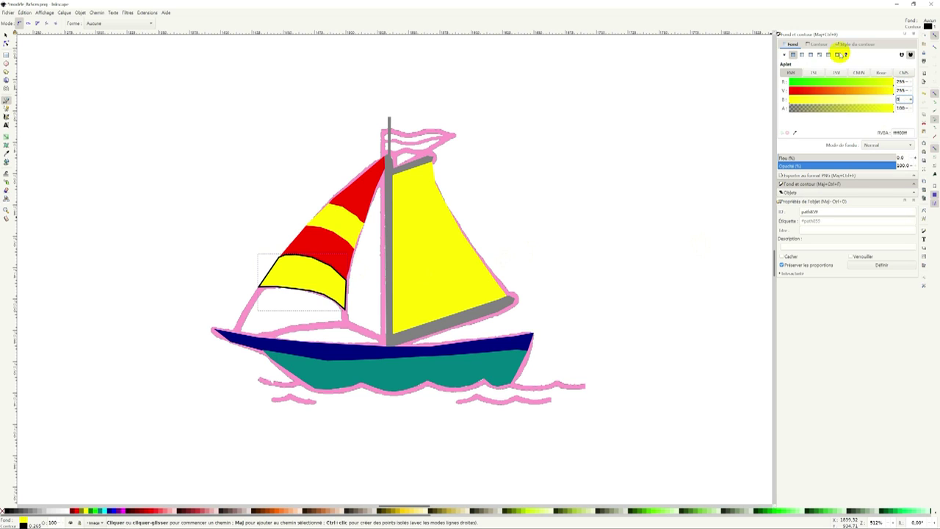
left_click(818, 44)
left_click(785, 55)
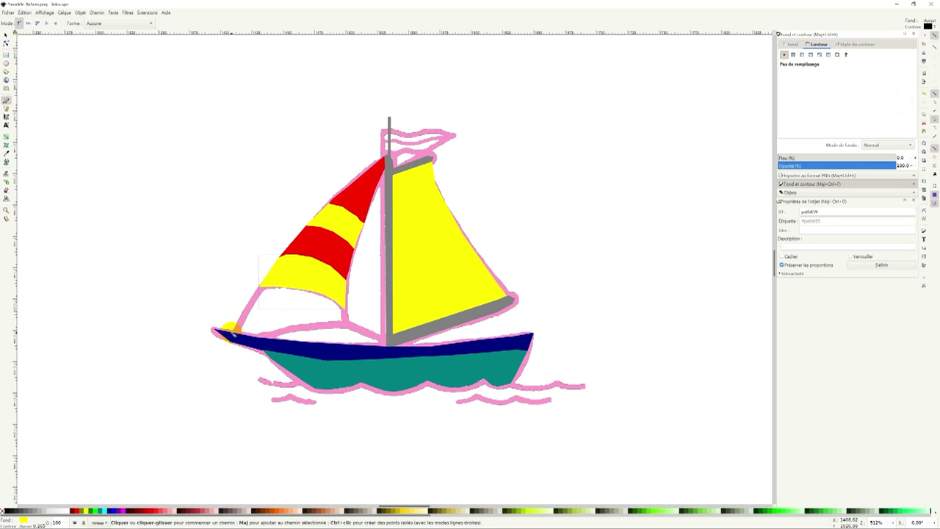
Trace the bottom stripe down to the hull and fill it red.
left_click(240, 310)
left_click(258, 286)
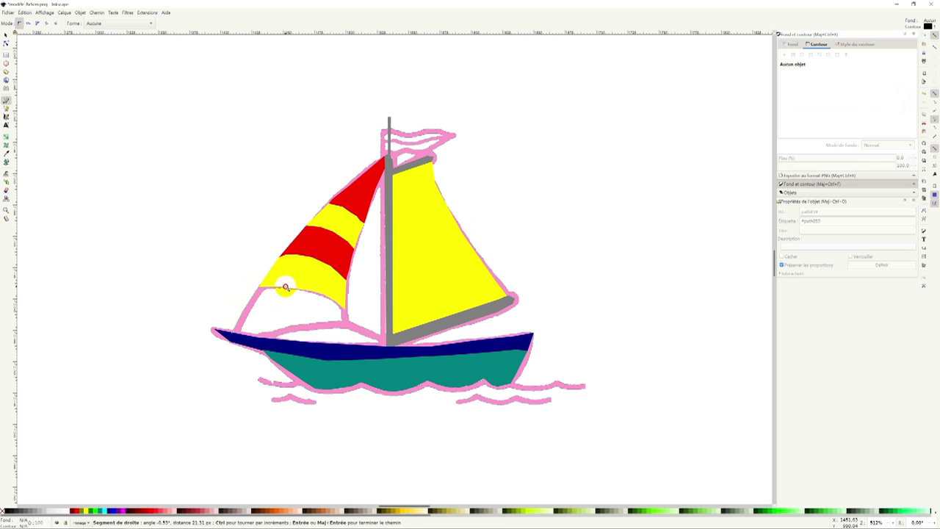
left_click(298, 289)
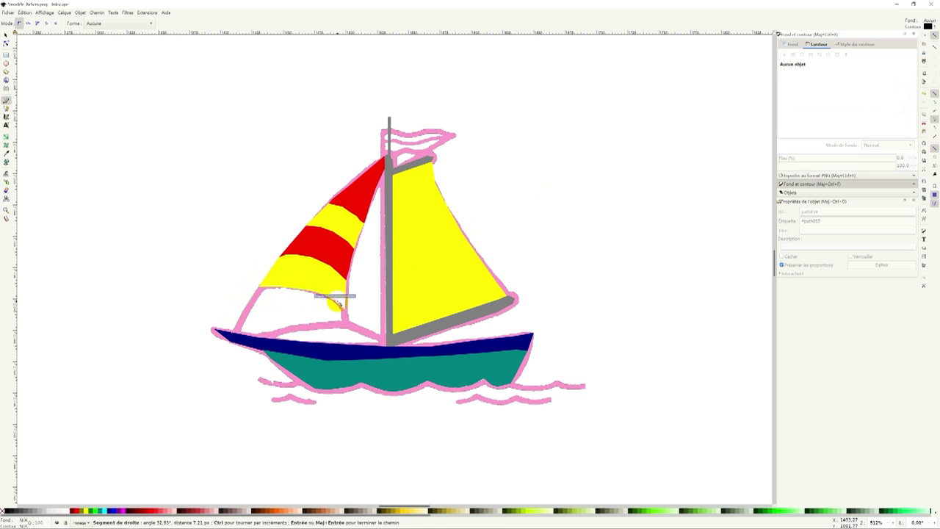
left_click(342, 325)
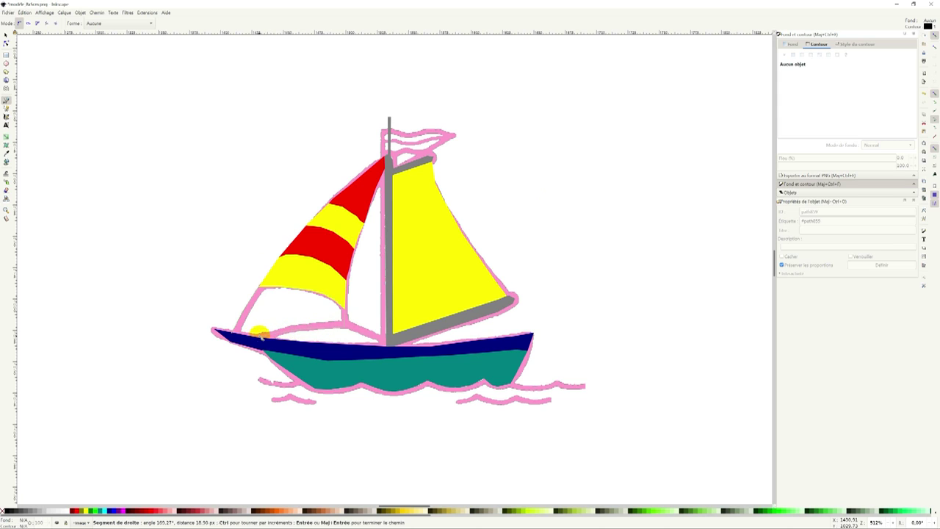
left_click(234, 331)
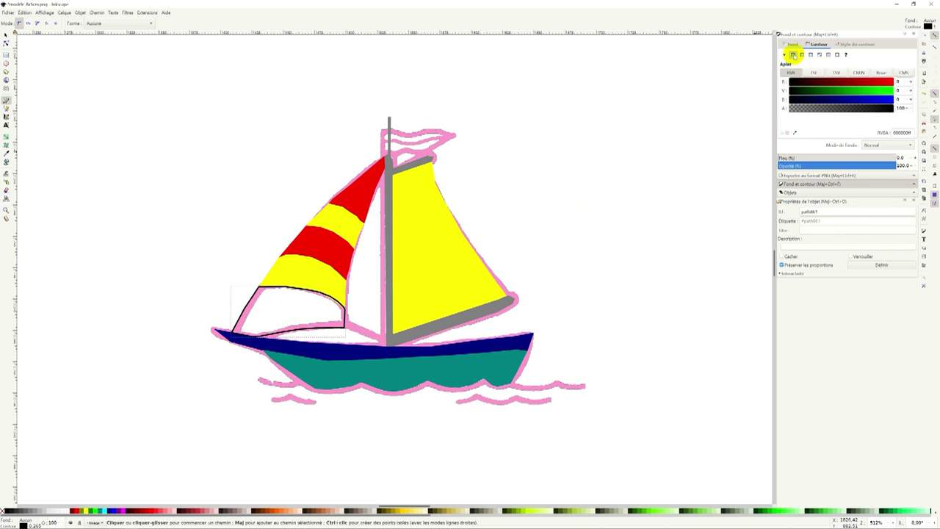
left_click(793, 44)
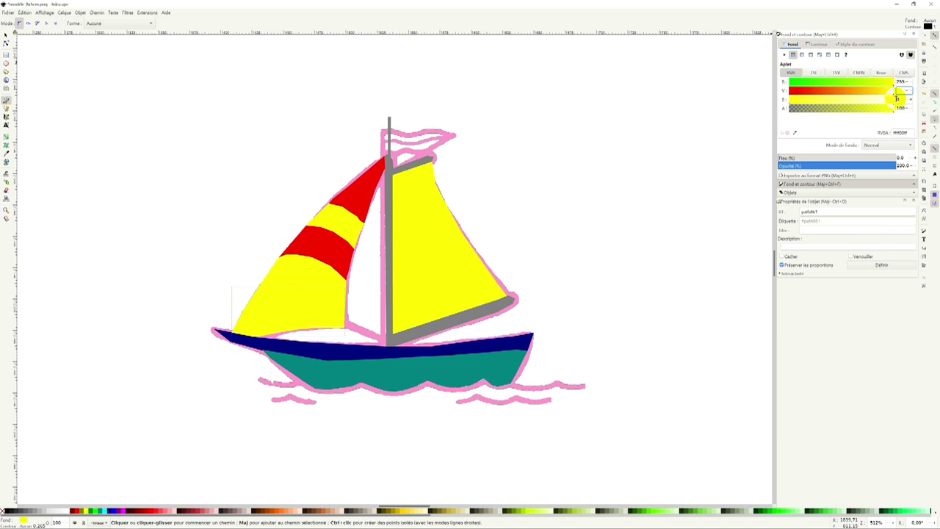
type("0")
key("Tab")
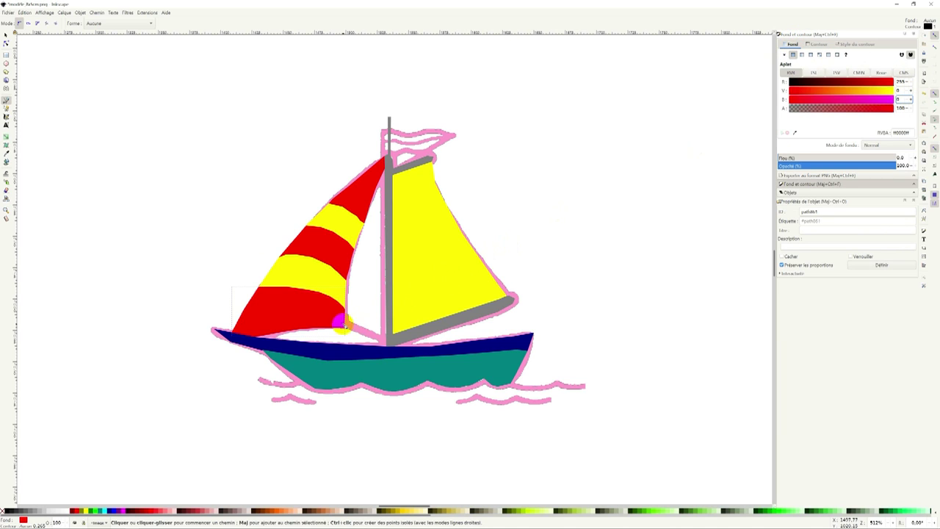
left_click(344, 325)
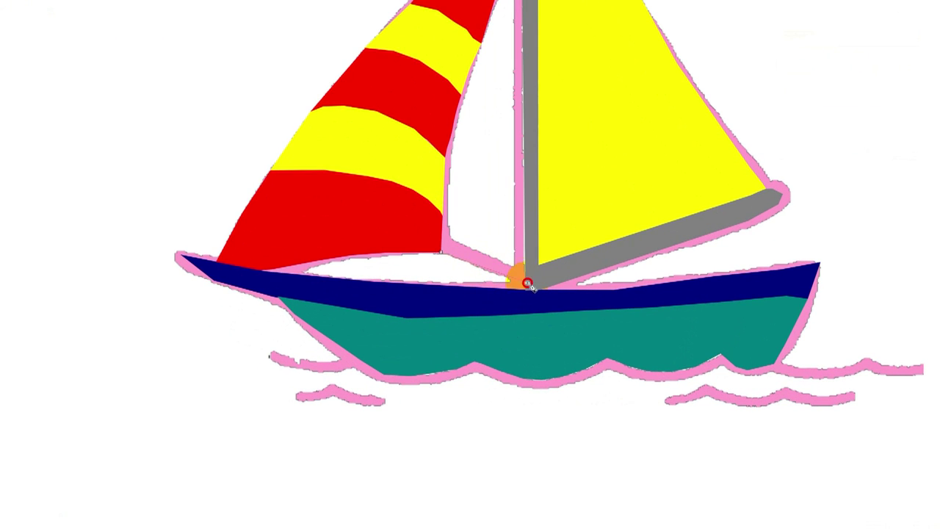
Finish the boom line at the red sail's lower corner and fill it flat black.
left_click(443, 249)
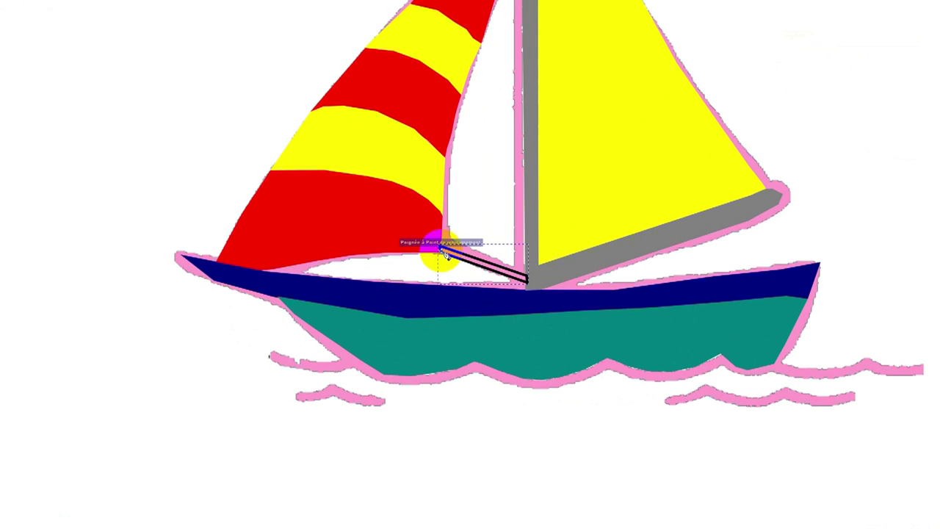
key("Return")
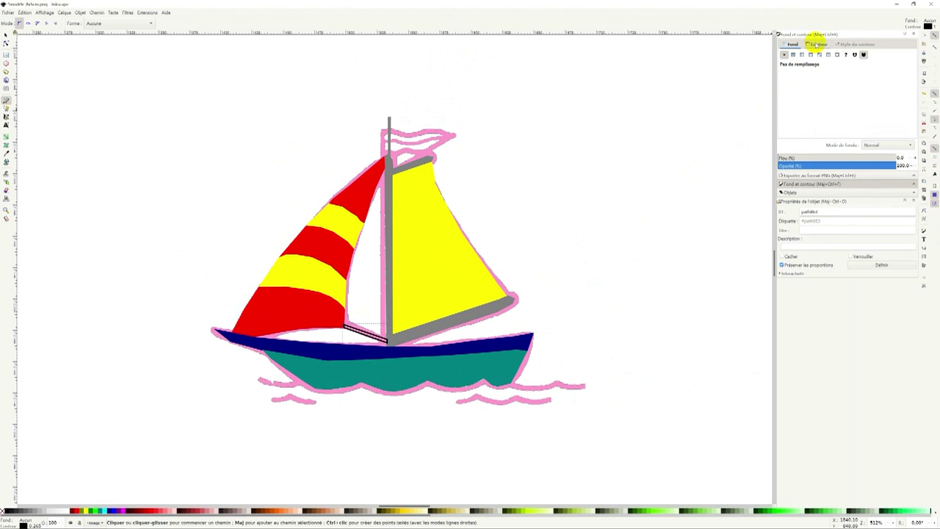
left_click(793, 54)
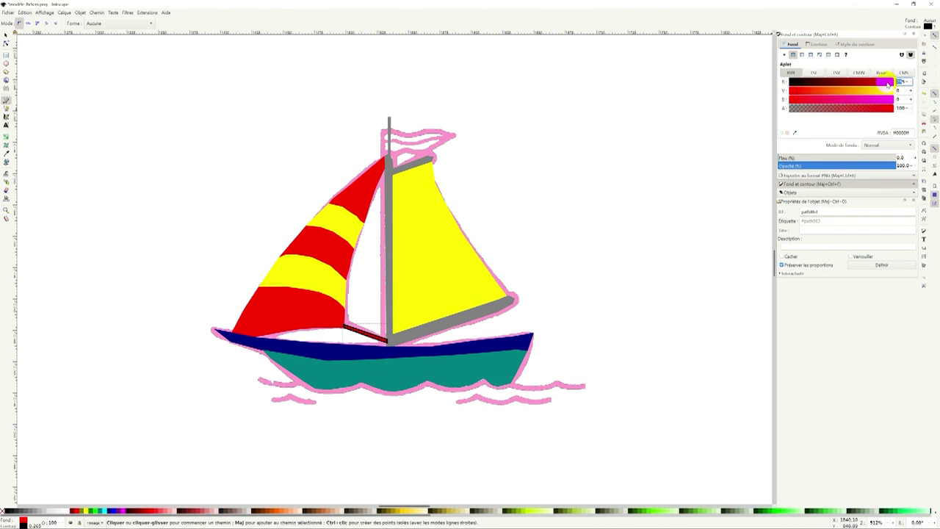
left_click(902, 100)
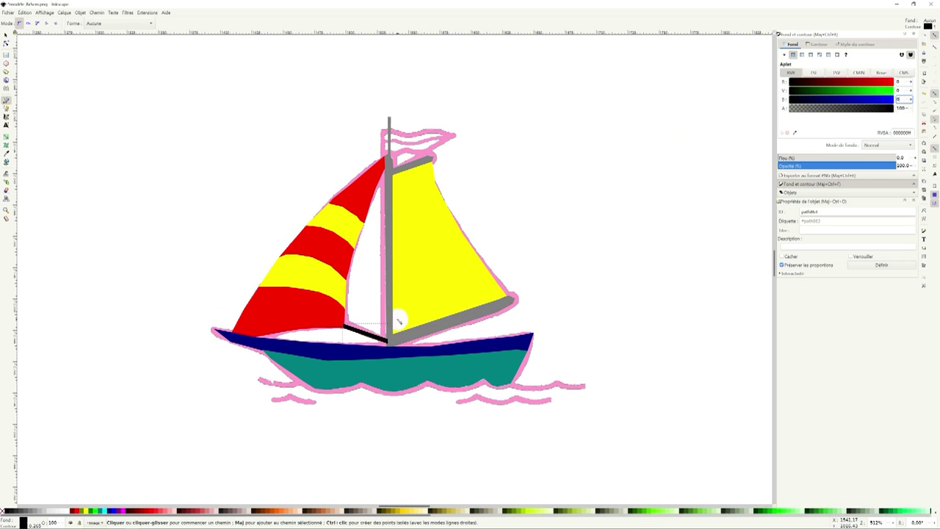
Trace the flag at the top of the mast as a closed Bezier path.
left_click(389, 116)
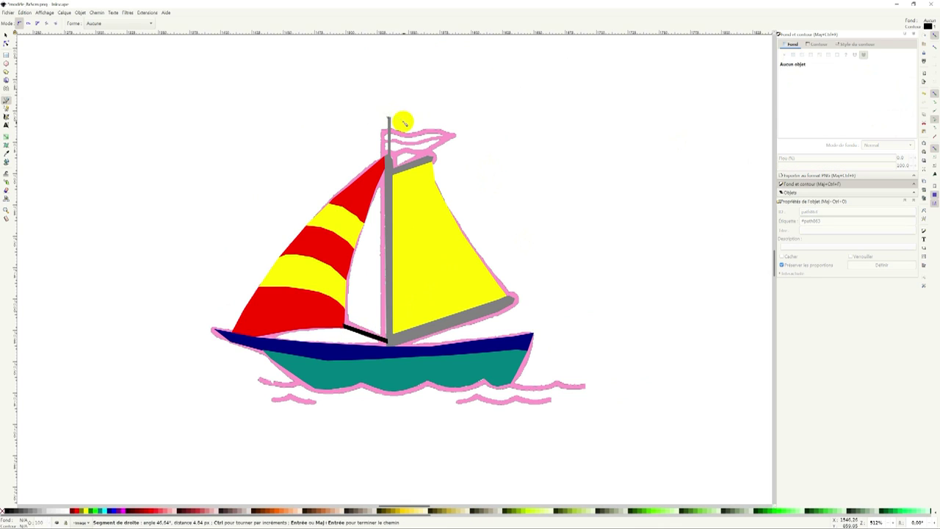
left_click(450, 133)
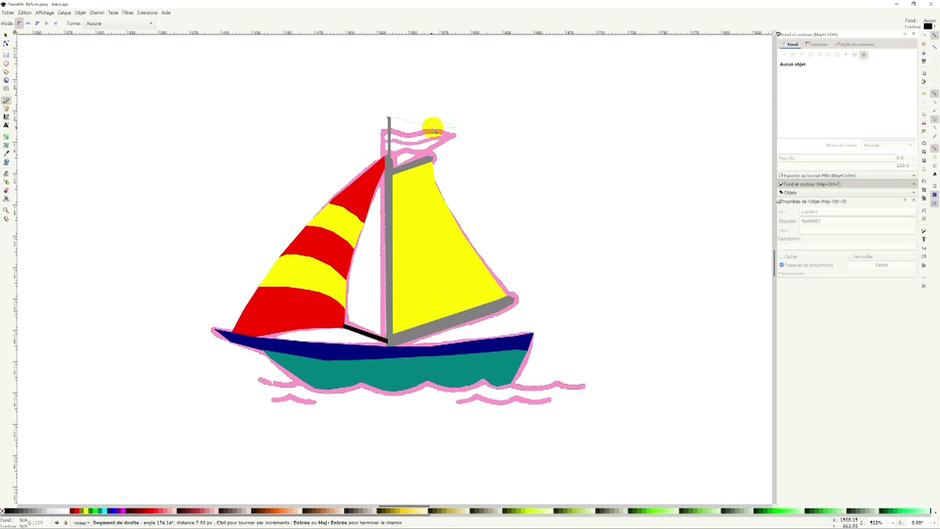
left_click(391, 118)
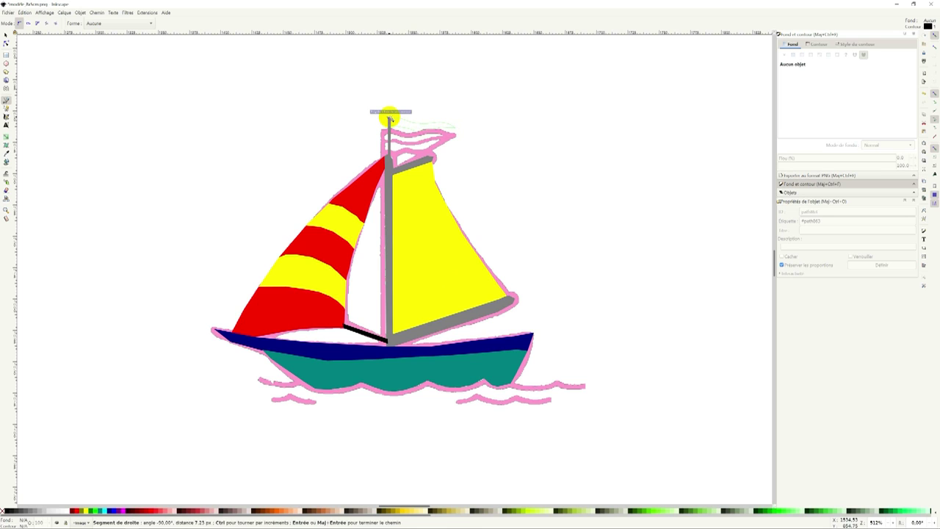
left_click(389, 116)
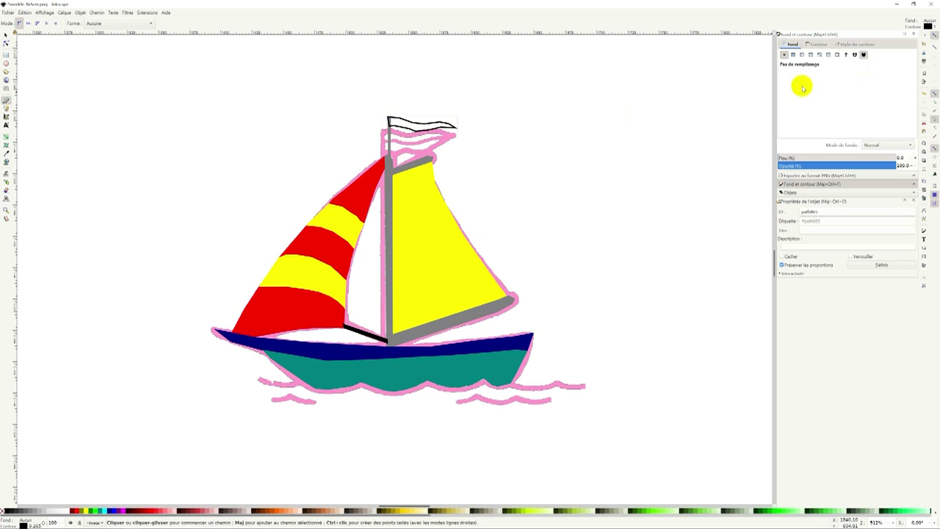
Give the flag a flat purple fill (red 8) and remove its outline.
left_click(793, 54)
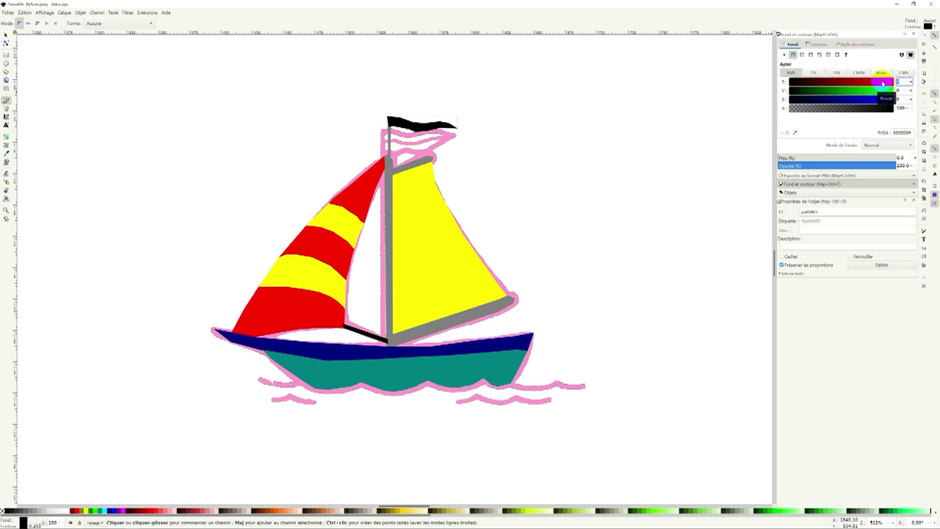
type("8")
key("Tab")
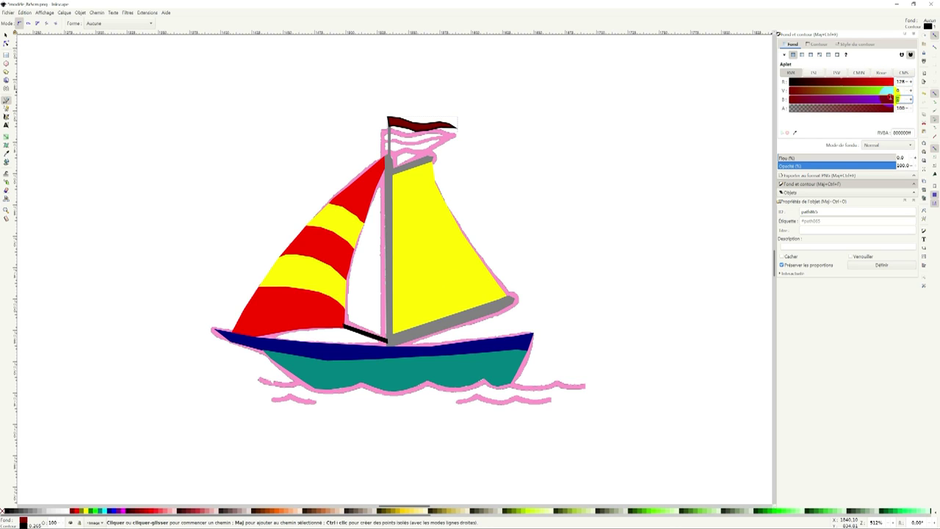
type("255")
left_click(899, 89)
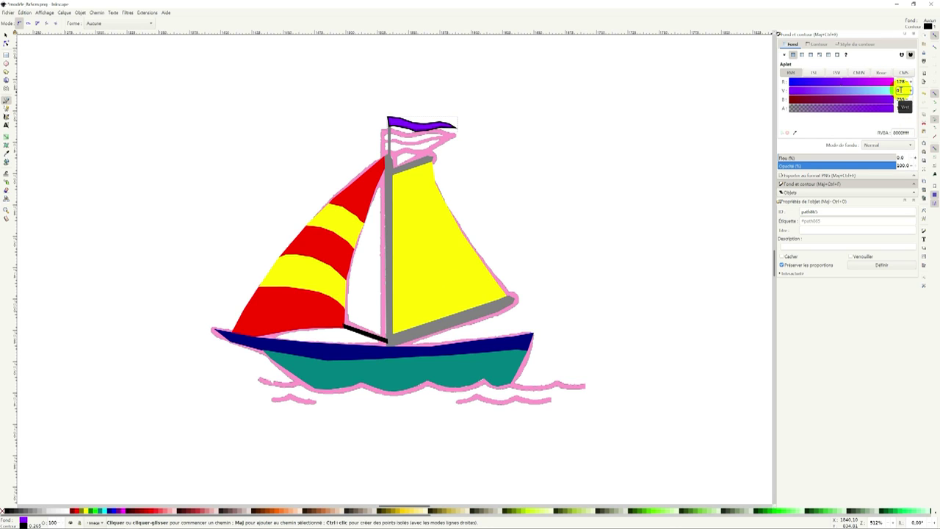
left_click(818, 44)
left_click(784, 54)
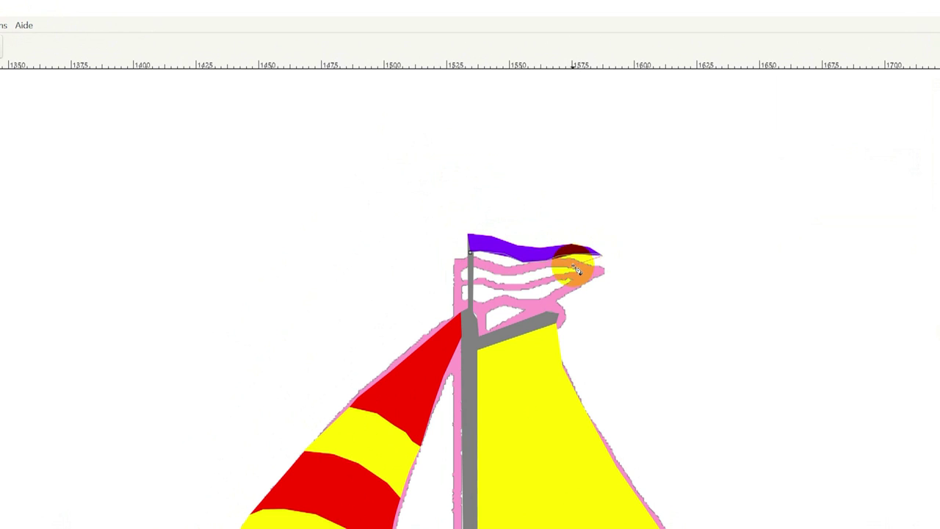
Give the flag's wave section a flat magenta fill (red 255, green 0) without outline.
left_click(523, 275)
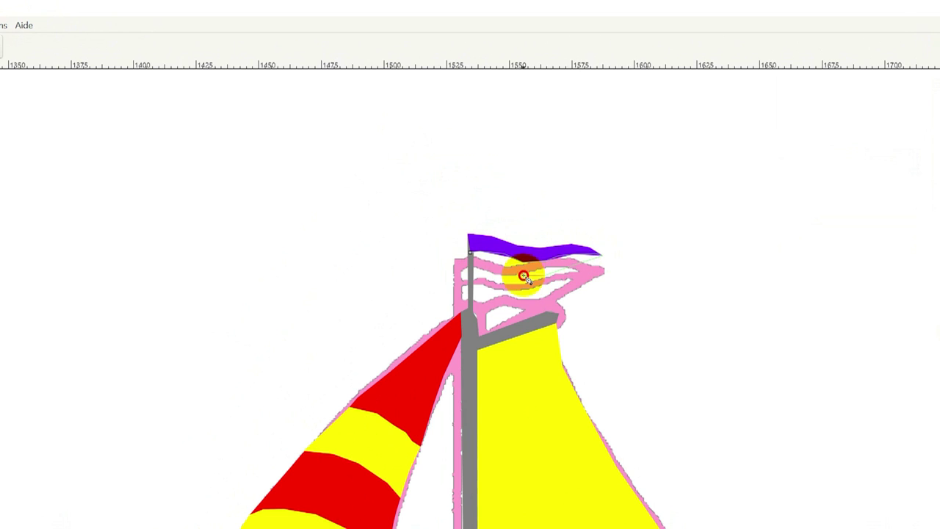
left_click(470, 254)
key("shift+ctrl+f")
double_click(860, 163)
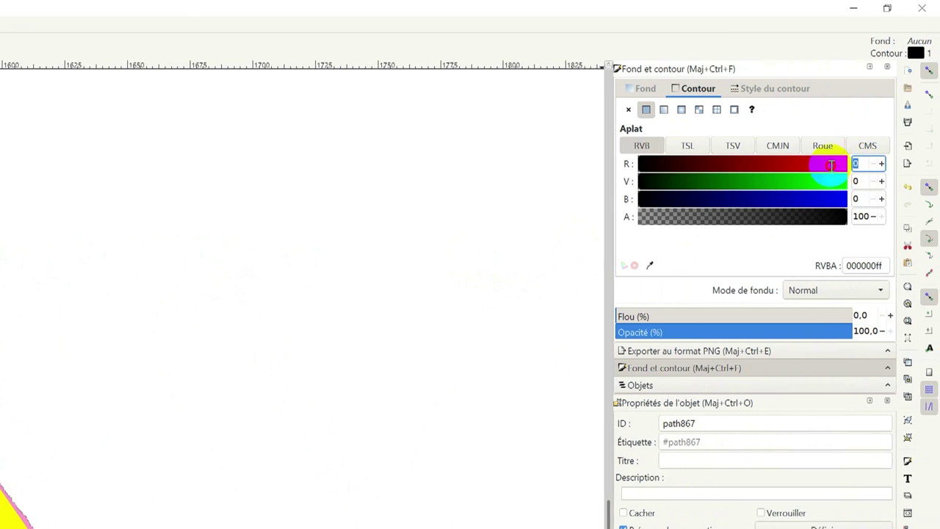
type("255")
left_click(863, 180)
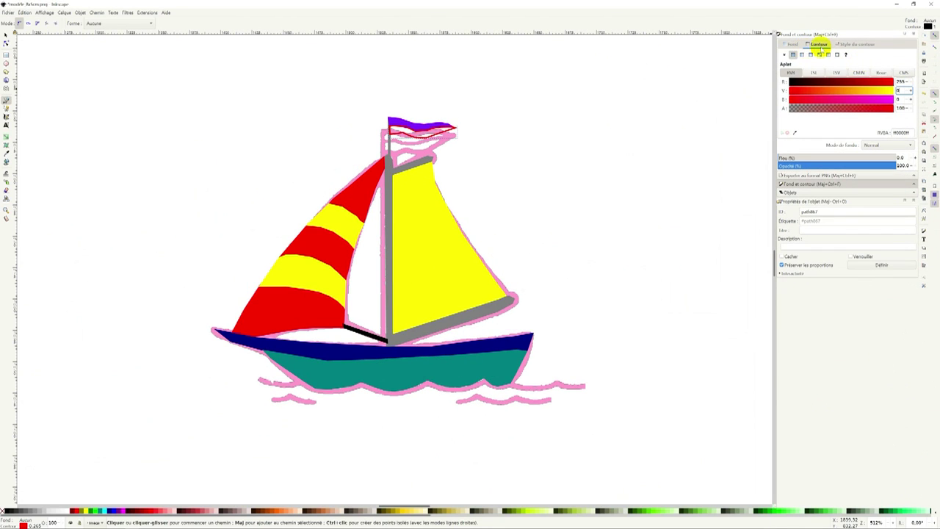
left_click(784, 55)
left_click(792, 55)
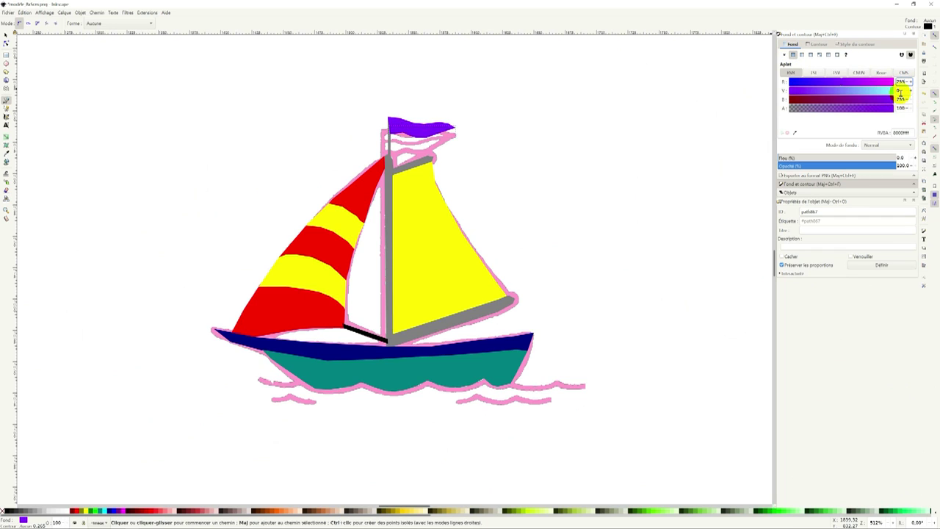
key("Return")
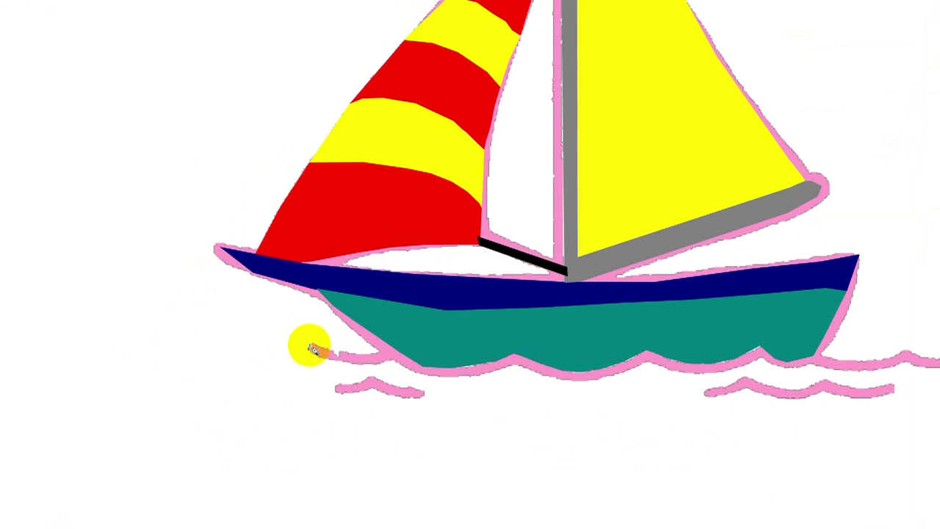
Trace the pink waves under the bow, at the lower left and at the lower right.
mouse_move(309, 346)
left_mouse_down()
mouse_move(448, 373)
mouse_move(529, 360)
mouse_move(584, 371)
mouse_move(650, 355)
mouse_move(682, 372)
mouse_move(728, 360)
mouse_move(798, 368)
mouse_move(852, 357)
mouse_move(751, 375)
mouse_move(634, 363)
mouse_move(461, 384)
mouse_move(413, 380)
mouse_move(389, 365)
mouse_move(340, 378)
mouse_move(288, 375)
mouse_move(186, 347)
left_mouse_up()
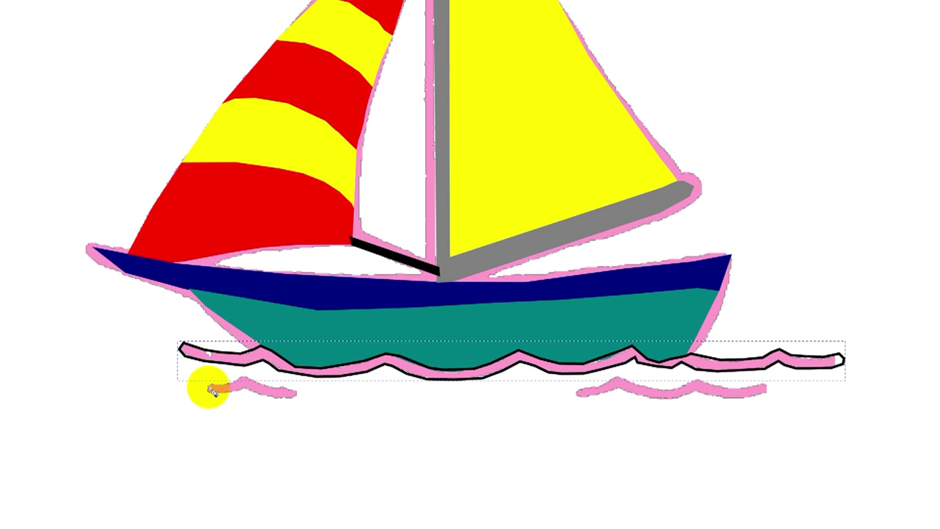
mouse_move(209, 384)
left_mouse_down()
mouse_move(237, 388)
mouse_move(244, 379)
mouse_move(294, 393)
mouse_move(207, 390)
left_mouse_up()
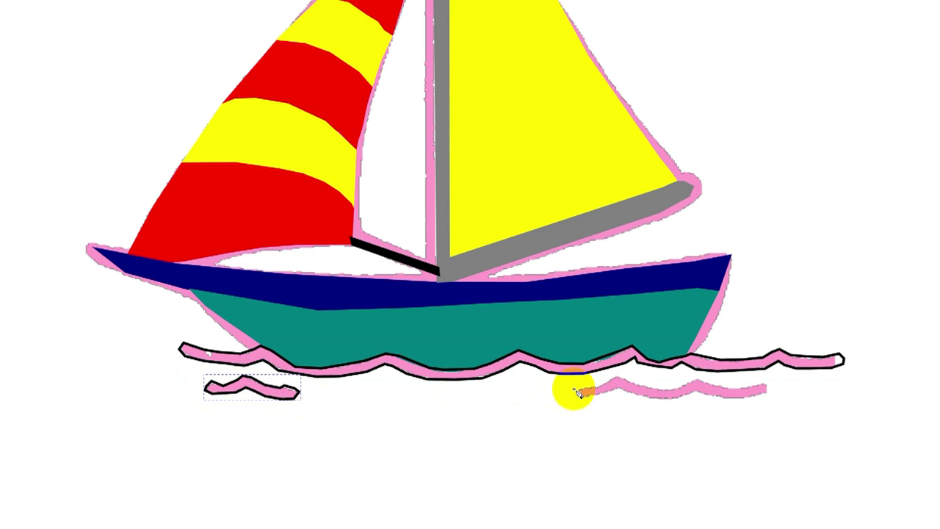
mouse_move(577, 390)
left_mouse_down()
mouse_move(612, 377)
mouse_move(768, 392)
mouse_move(680, 402)
mouse_move(625, 389)
mouse_move(580, 391)
left_mouse_up()
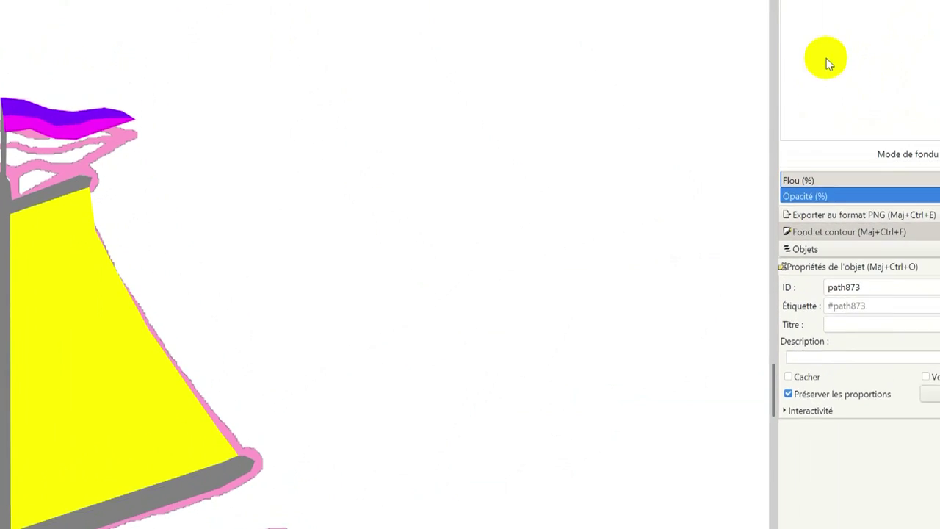
Fill the lower-right wave solid blue (RGB 0, 0, 255) and set its stroke to none.
left_click(865, 185)
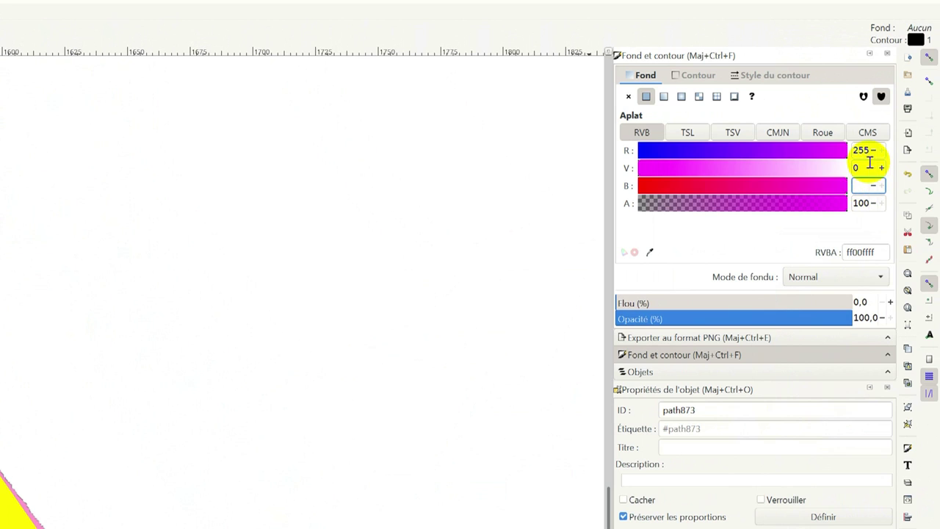
left_click(866, 164)
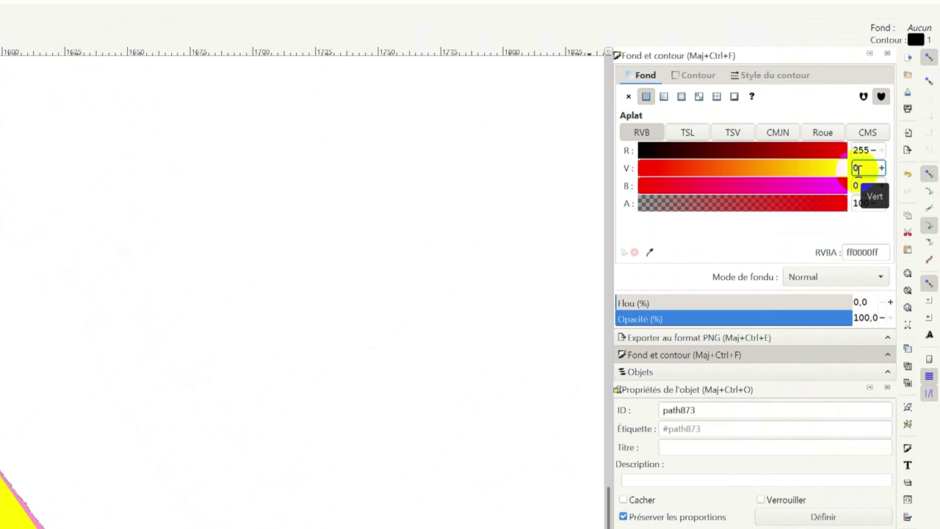
left_click(864, 149)
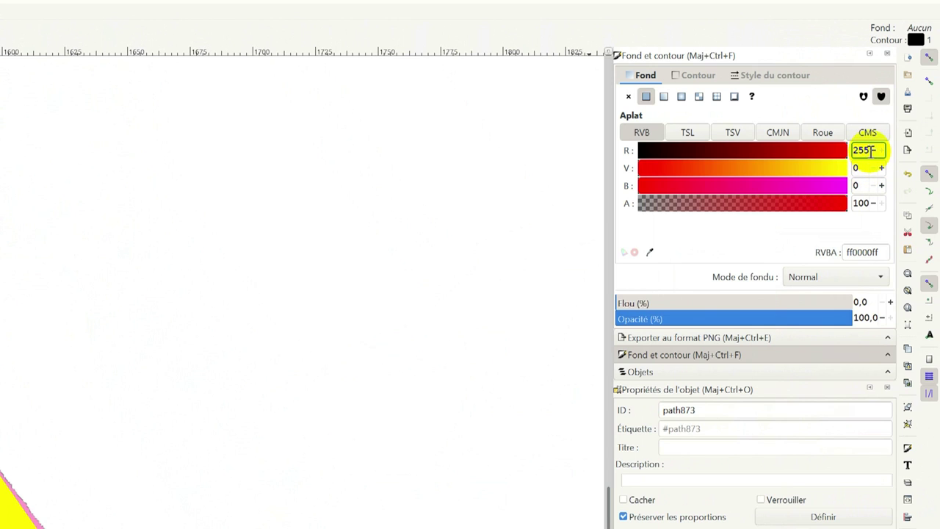
key("BackSpace")
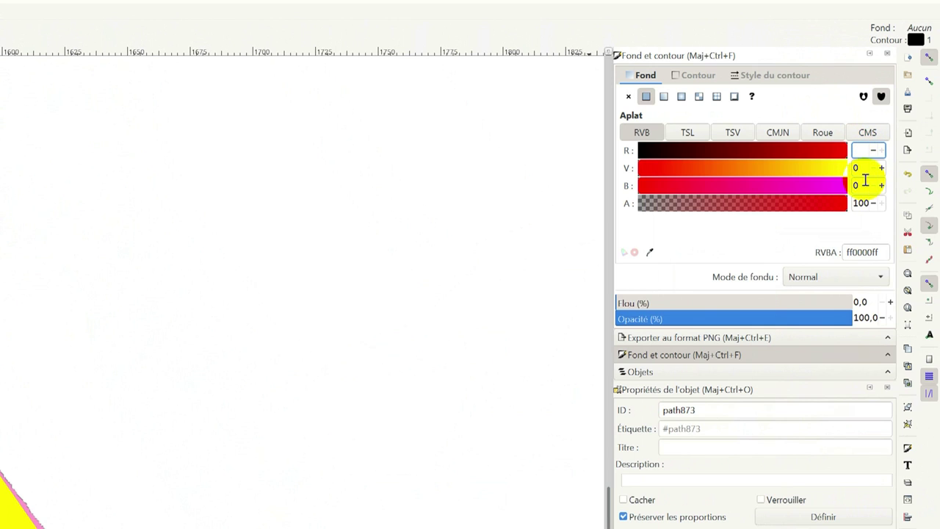
left_click(863, 186)
type("255")
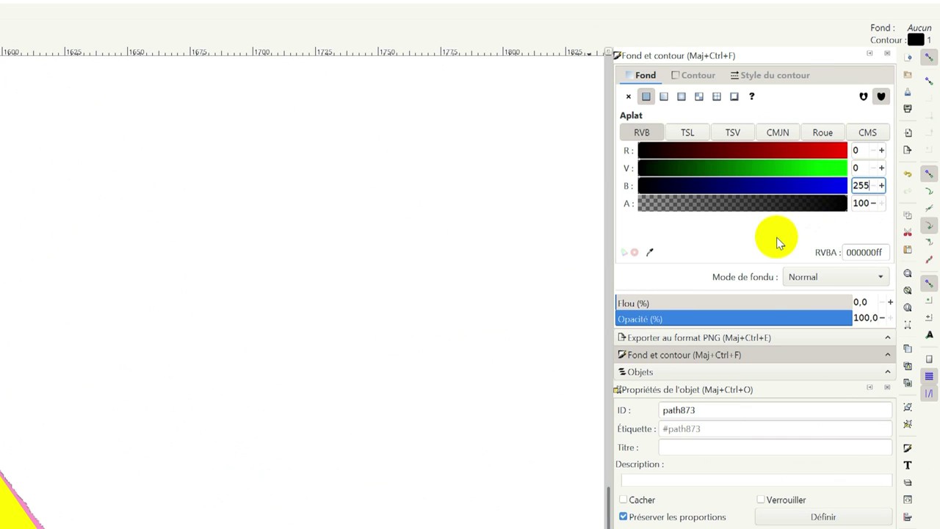
left_click(695, 88)
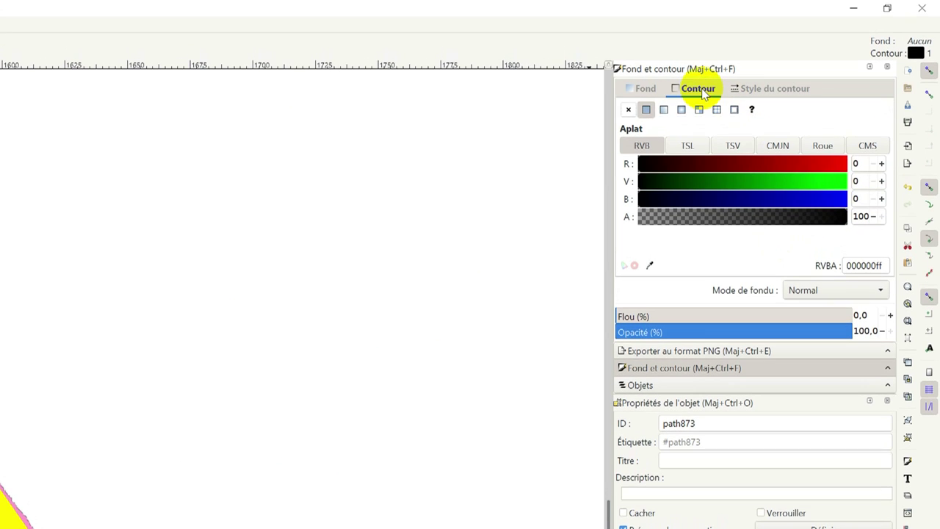
left_click(630, 108)
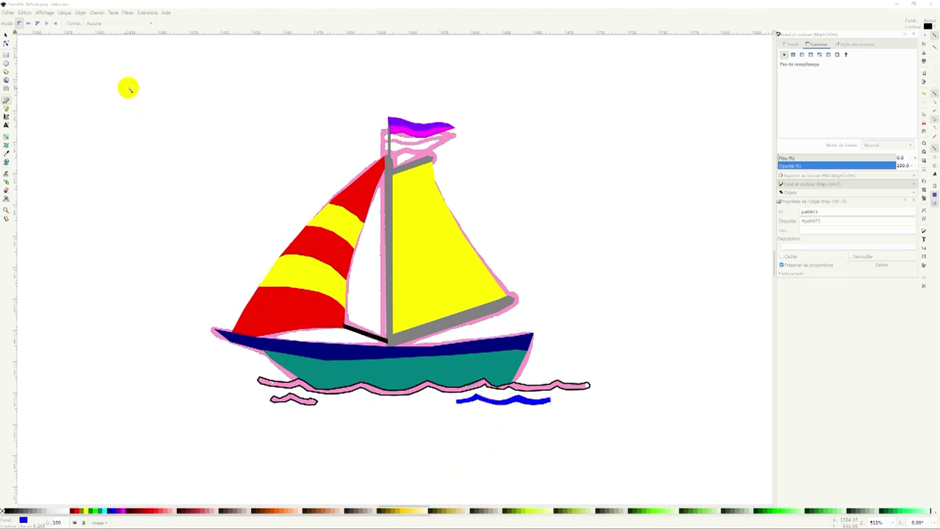
Paste the blue wave's style onto the small lower-left wave and the large hull wave.
left_click(7, 34)
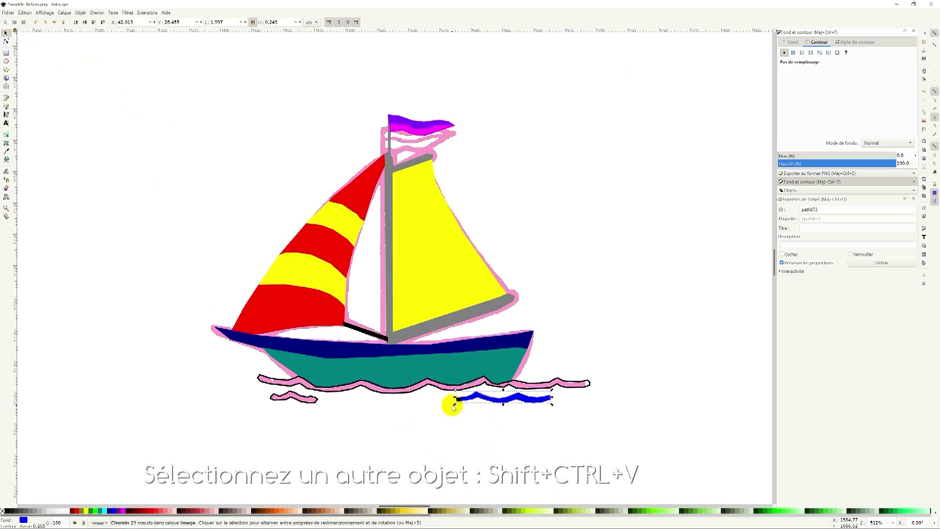
left_click(313, 401)
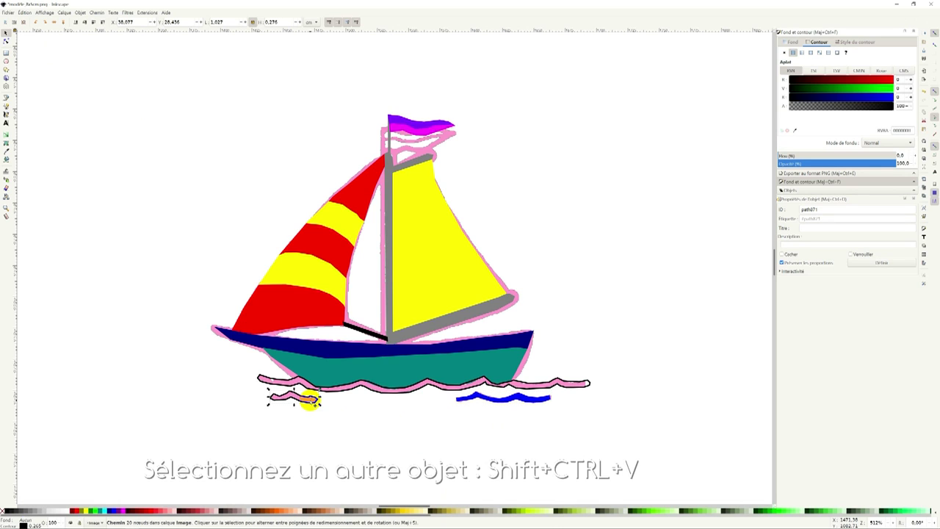
key("ctrl+shift+v")
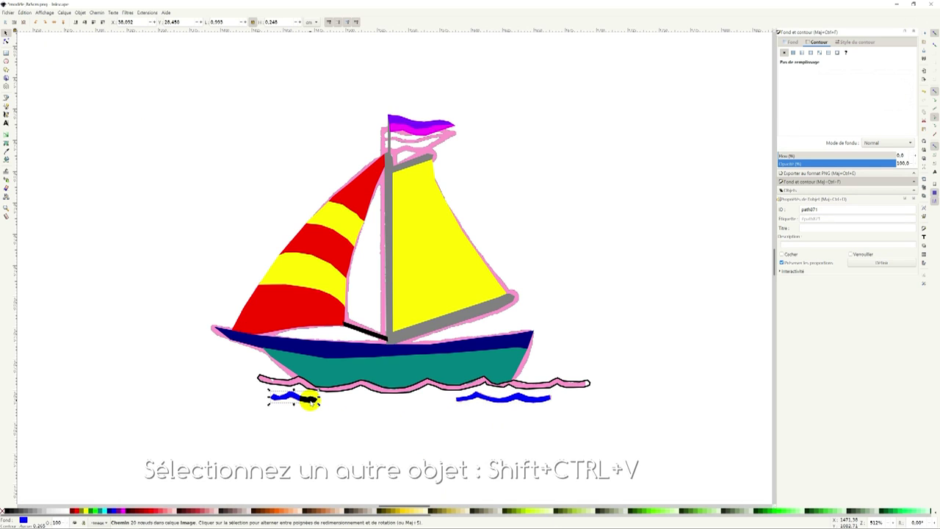
left_click(280, 382)
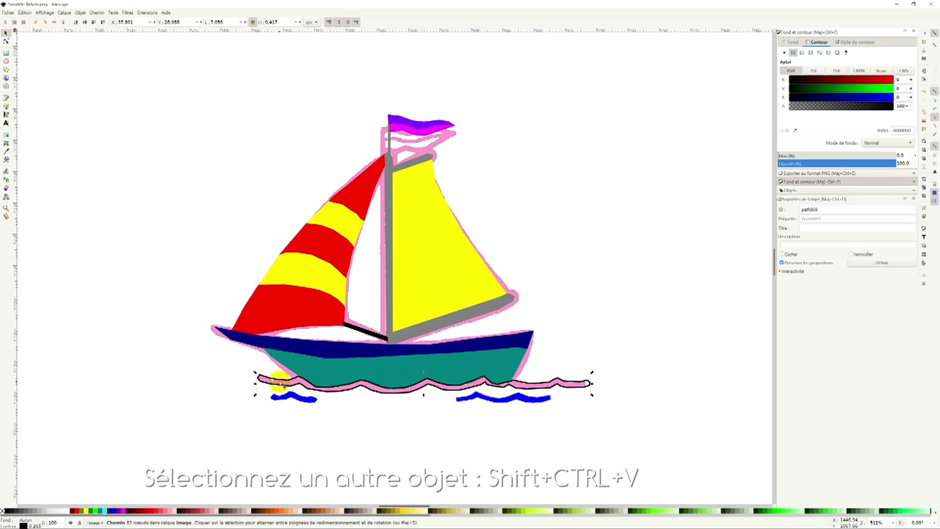
key("ctrl+shift+v")
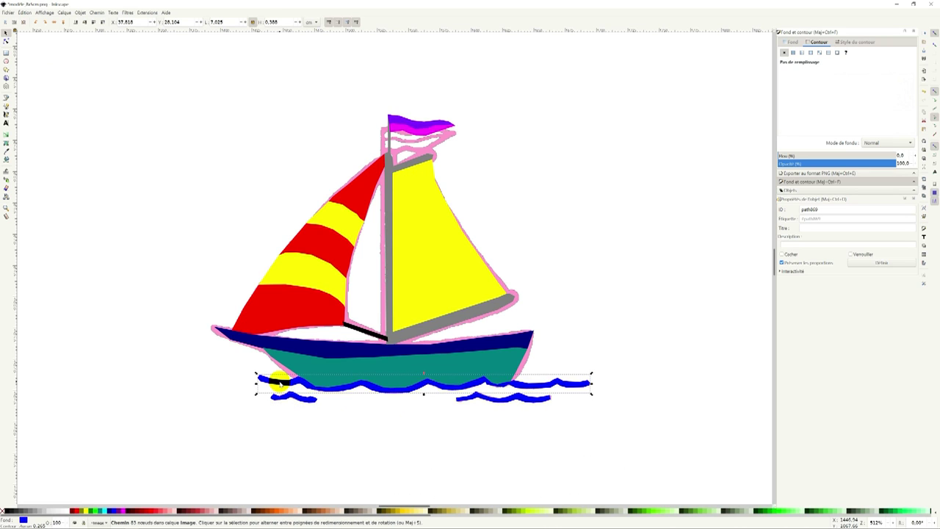
left_click(643, 325)
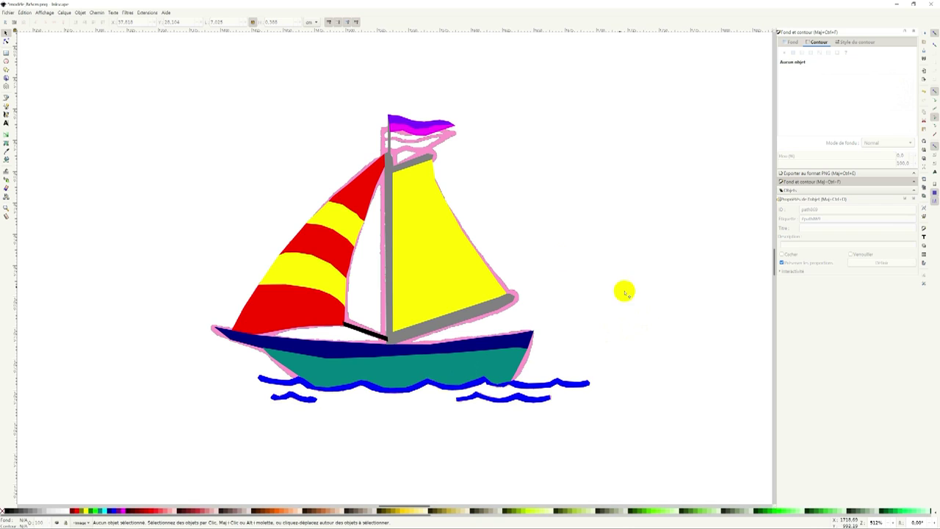
left_click(373, 282)
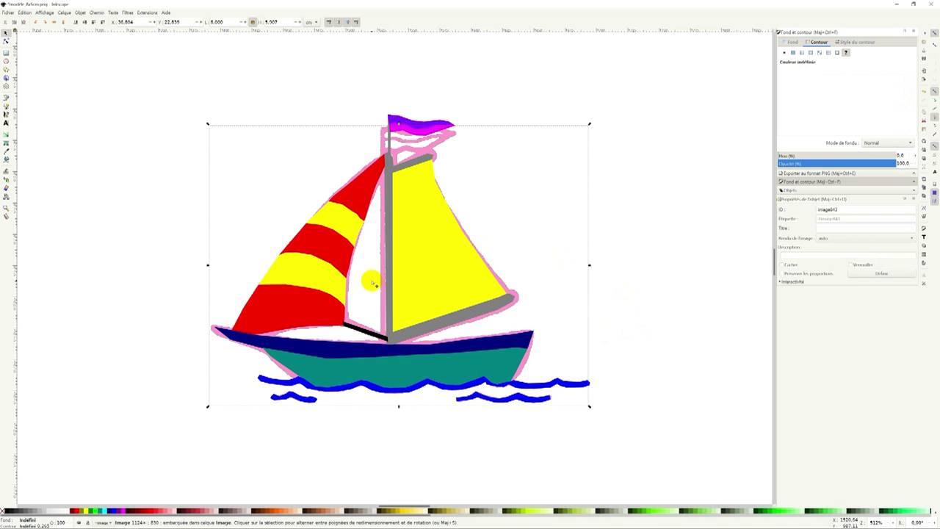
Delete the pink reference image and clear the selection.
key("Delete")
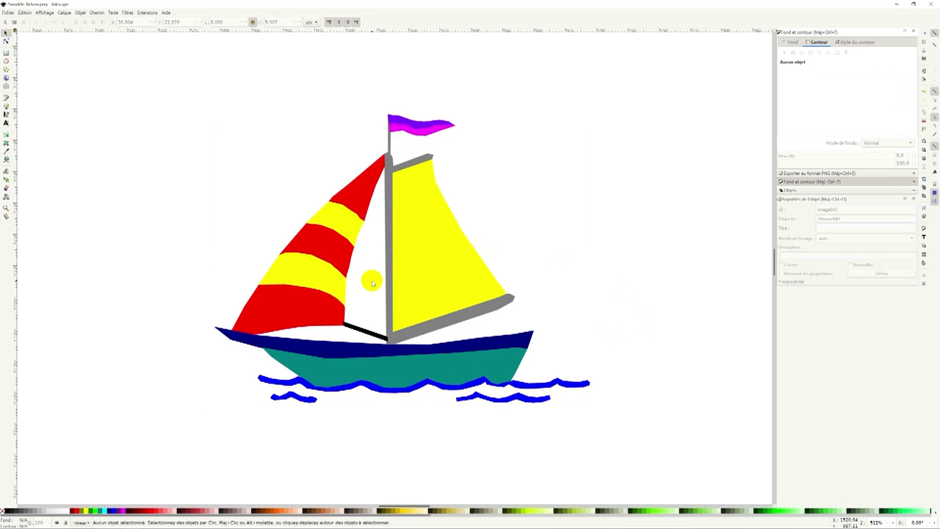
left_click(544, 268)
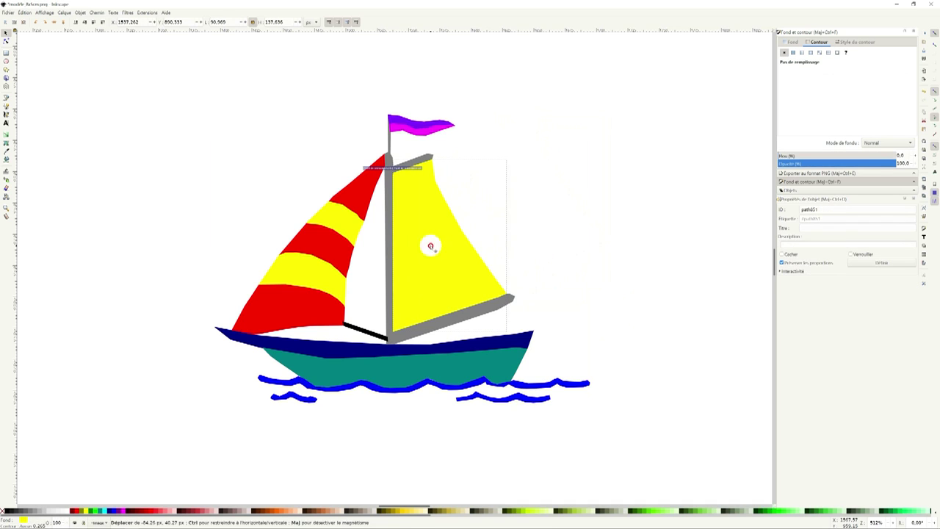
left_click(542, 160)
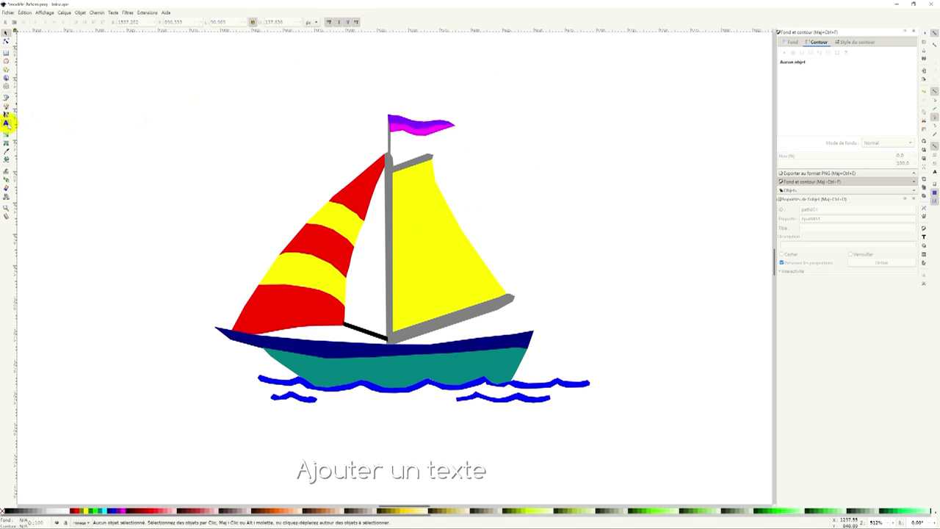
Add a letter 'A' on the yellow sail, tilted and moved down-left to match its slant.
left_click(6, 124)
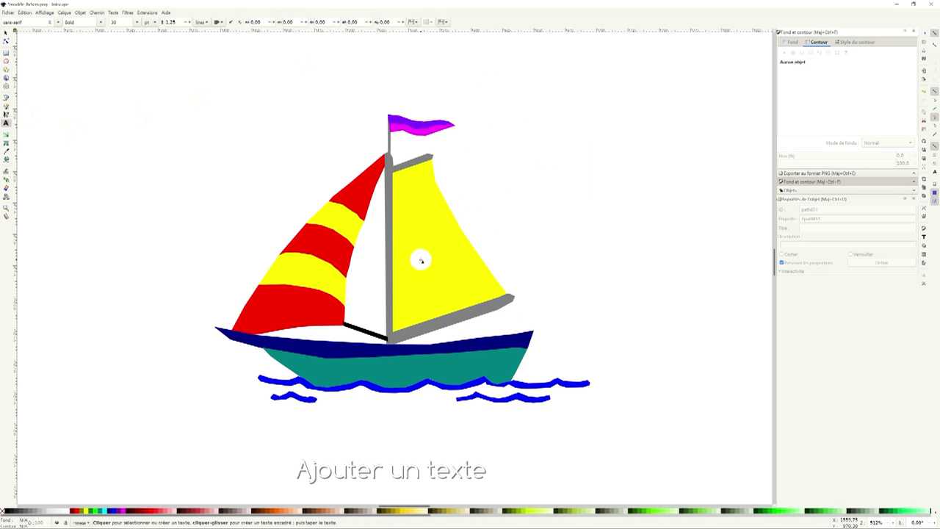
type("A")
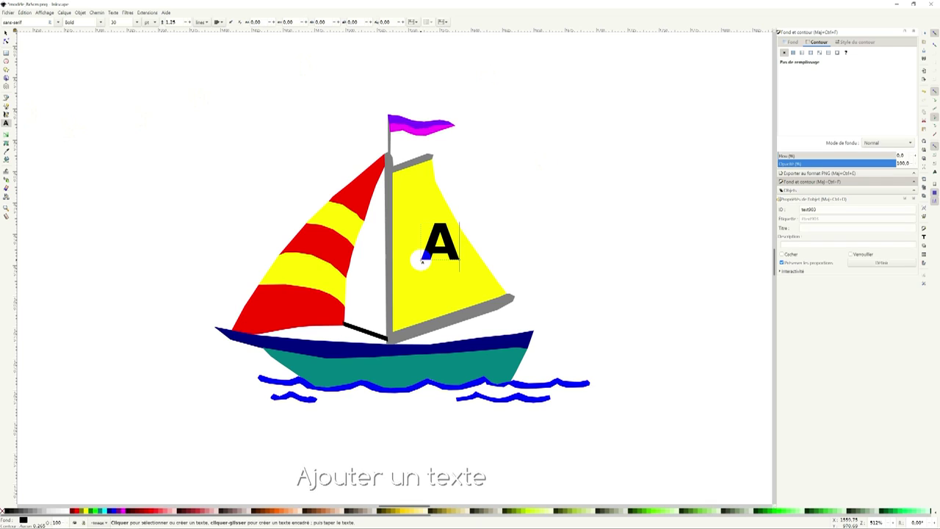
left_click(7, 34)
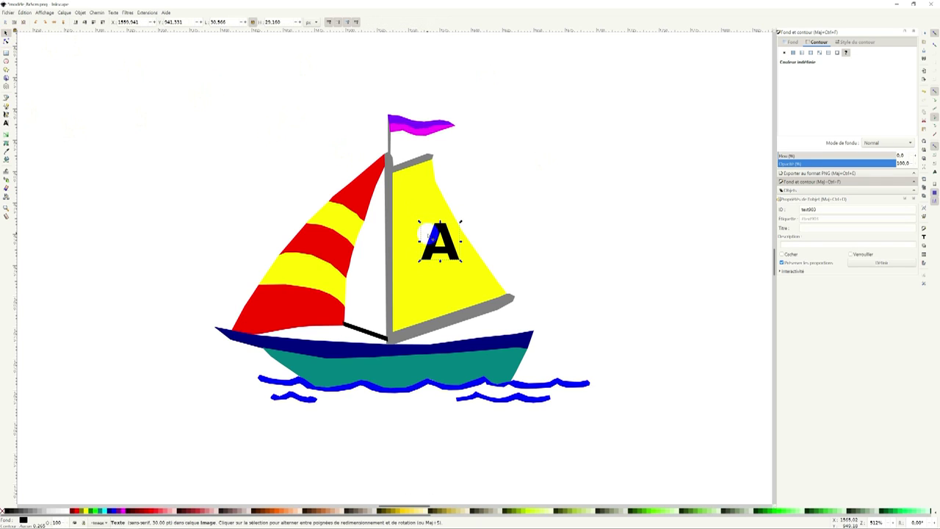
left_click(433, 240)
left_click_drag(418, 222, 413, 231)
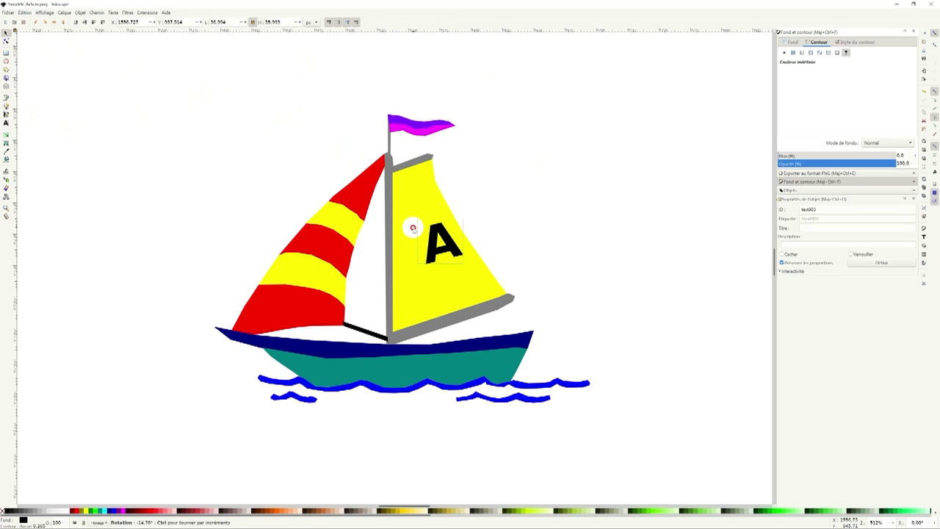
left_click(432, 234)
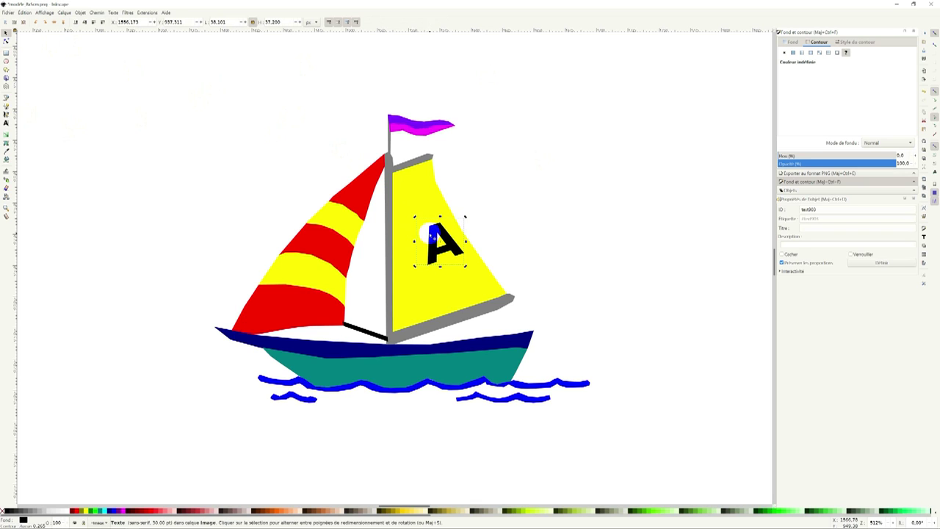
left_click_drag(433, 231, 422, 259)
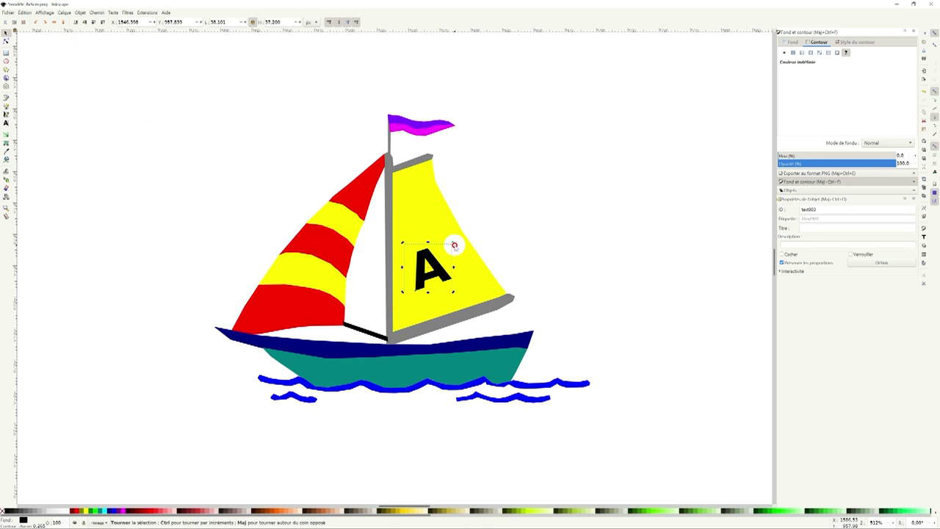
left_click_drag(454, 246, 455, 246)
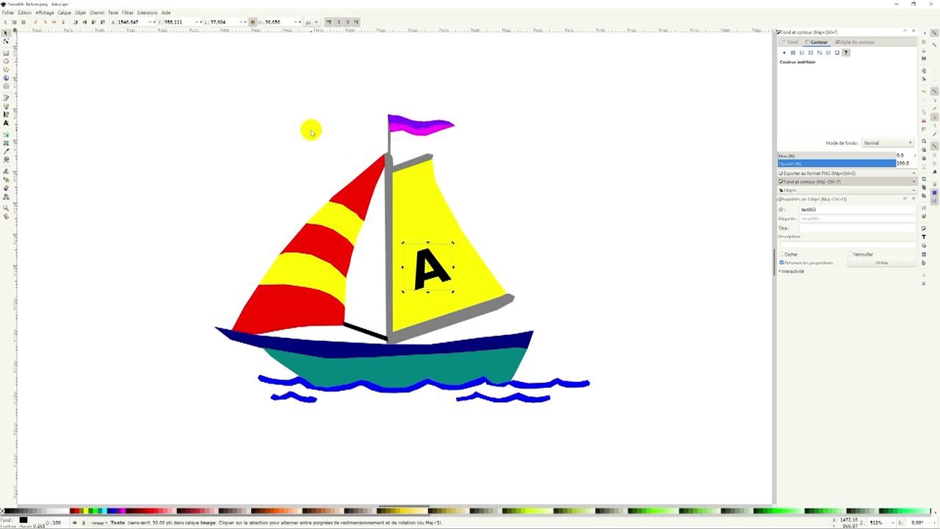
left_click(487, 211)
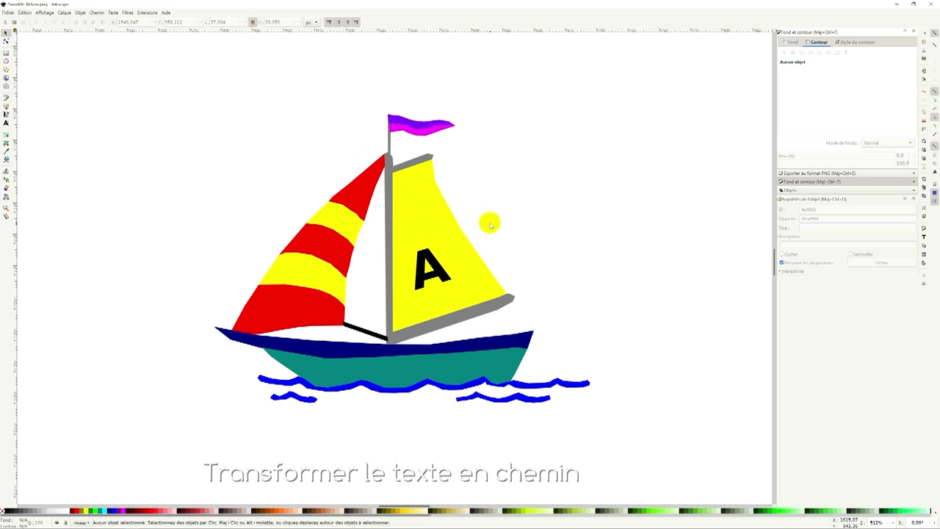
Convert the letter A on the yellow sail to a path with Chemin > Objet en chemin.
left_click(435, 266)
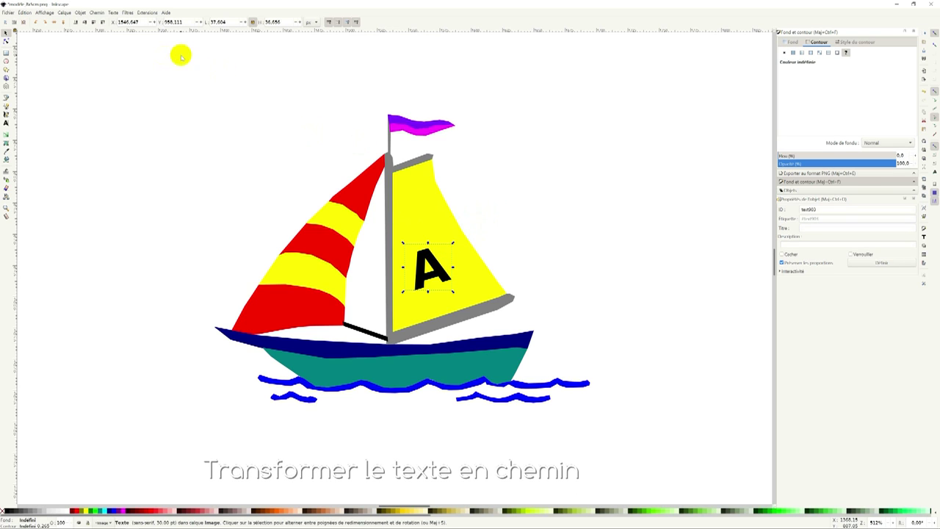
left_click(91, 12)
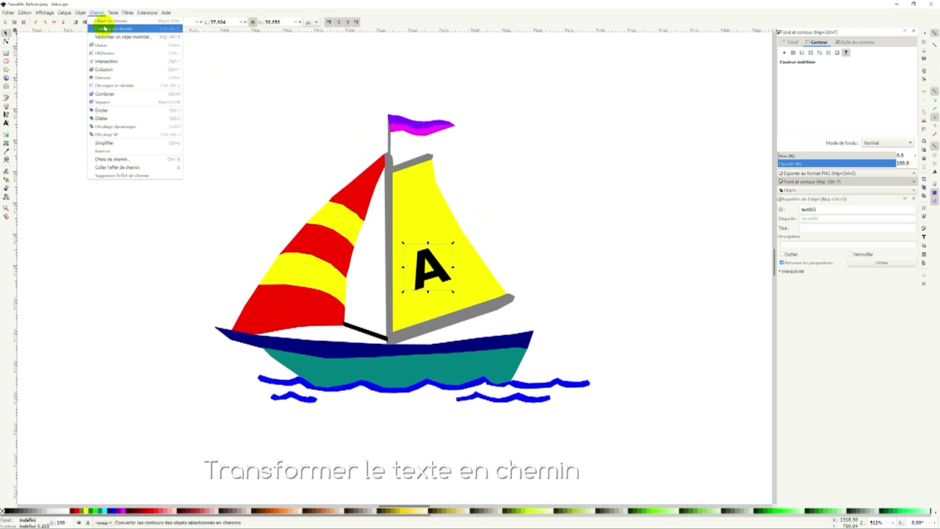
left_click(107, 23)
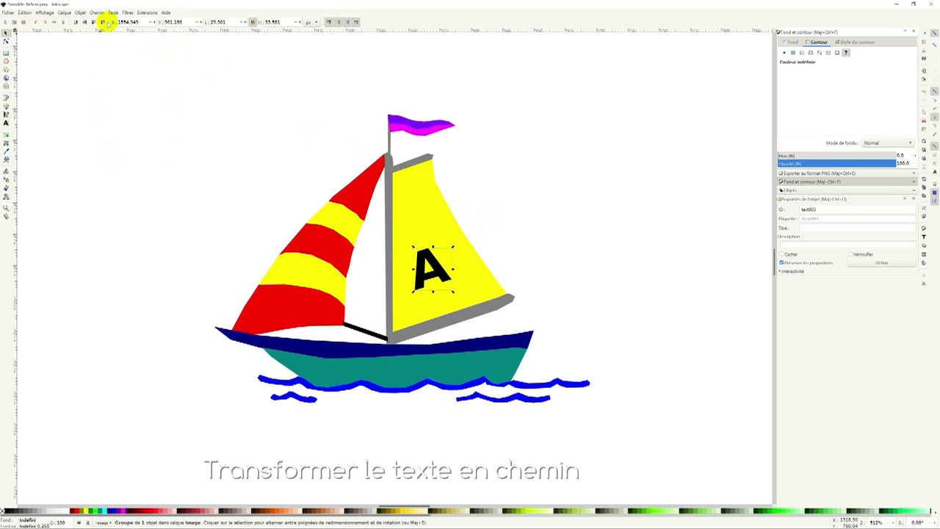
left_click(532, 156)
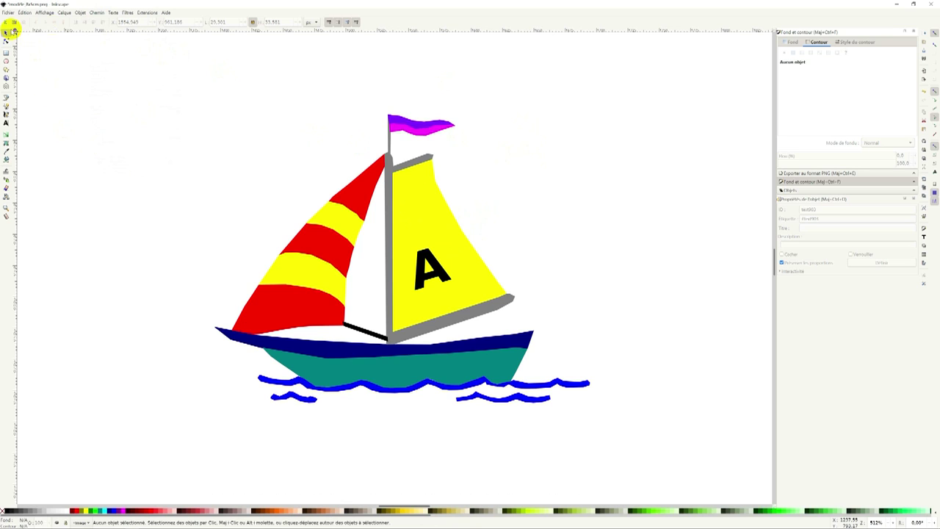
In Ink/Stitch Paramètres, enable the AutoFill stitch line angle at 45° and close the dialog.
left_click(146, 12)
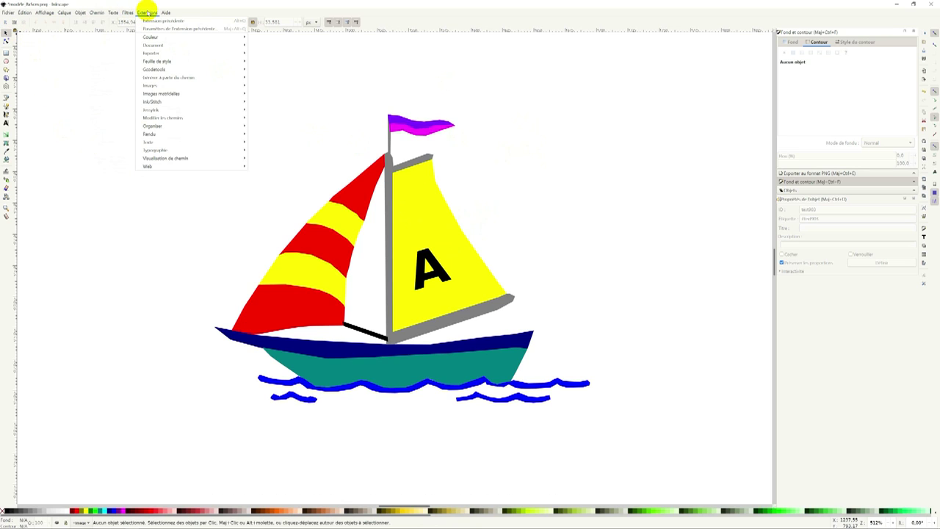
mouse_move(153, 102)
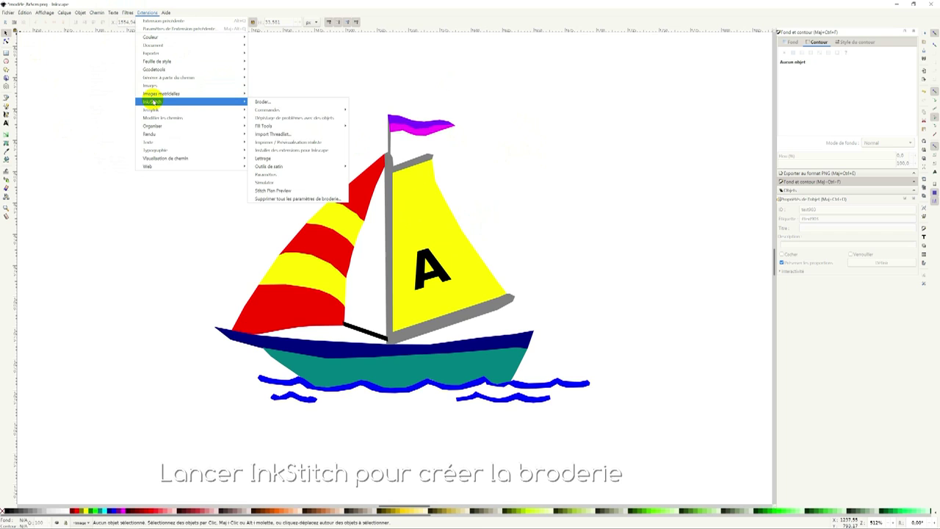
left_click(267, 173)
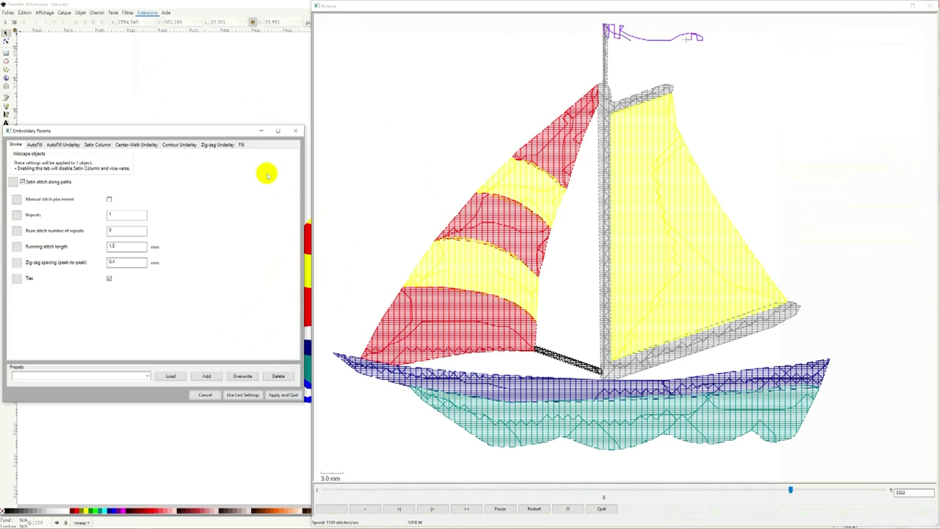
left_click(542, 510)
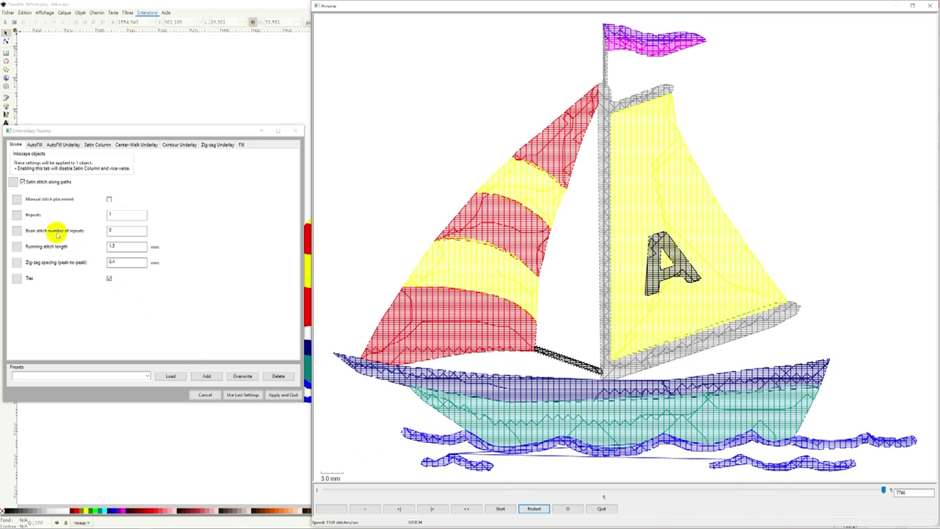
left_click(34, 144)
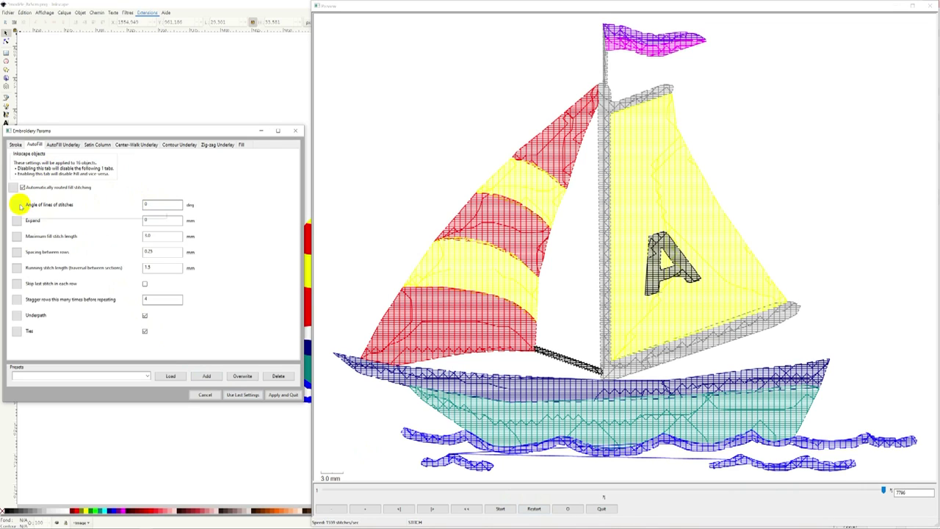
left_click(18, 206)
type("45")
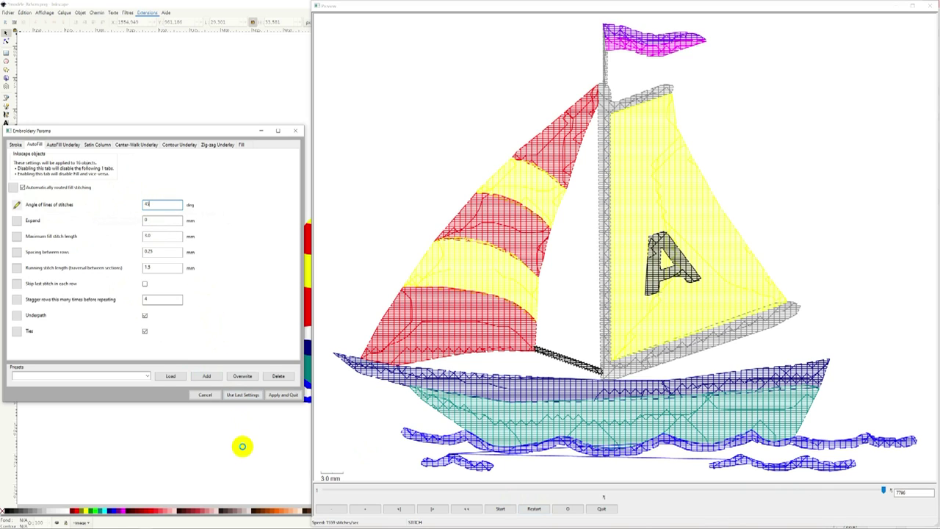
left_click(242, 394)
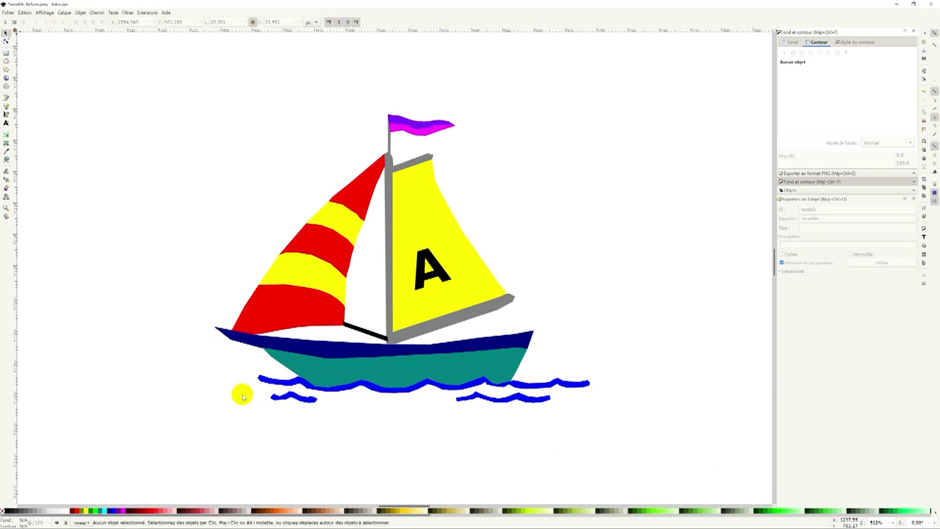
left_click(146, 14)
mouse_move(191, 101)
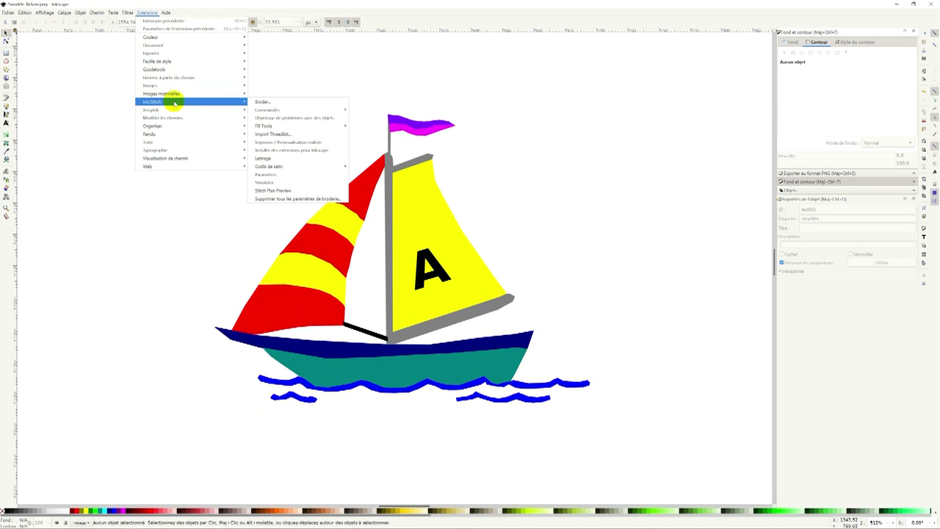
left_click(279, 174)
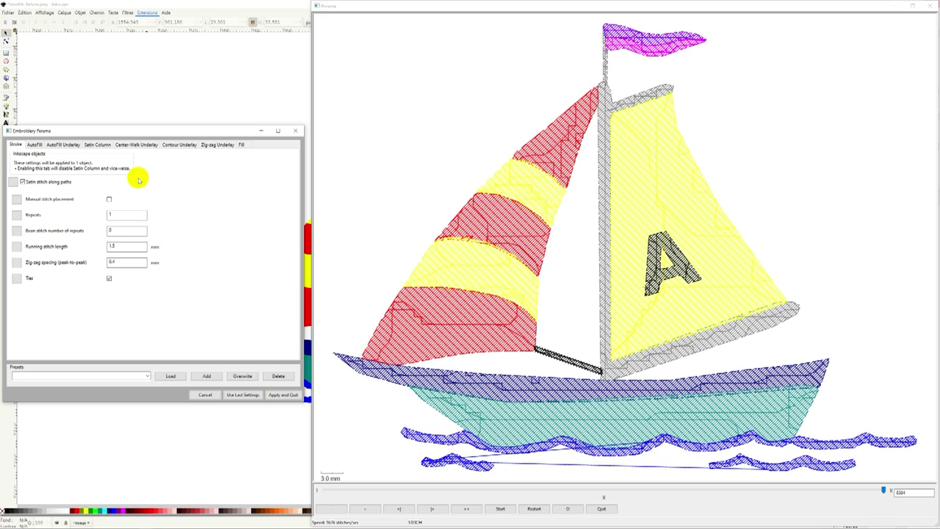
left_click(34, 144)
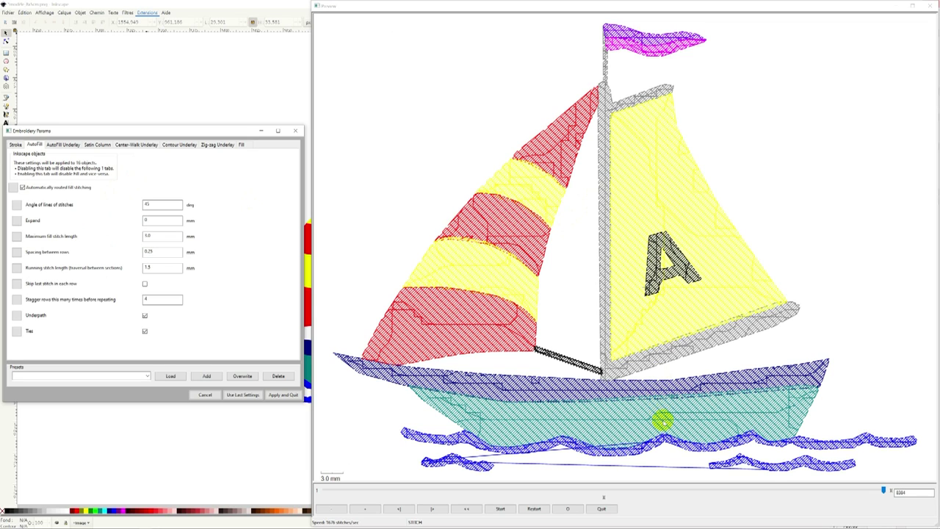
left_click(534, 509)
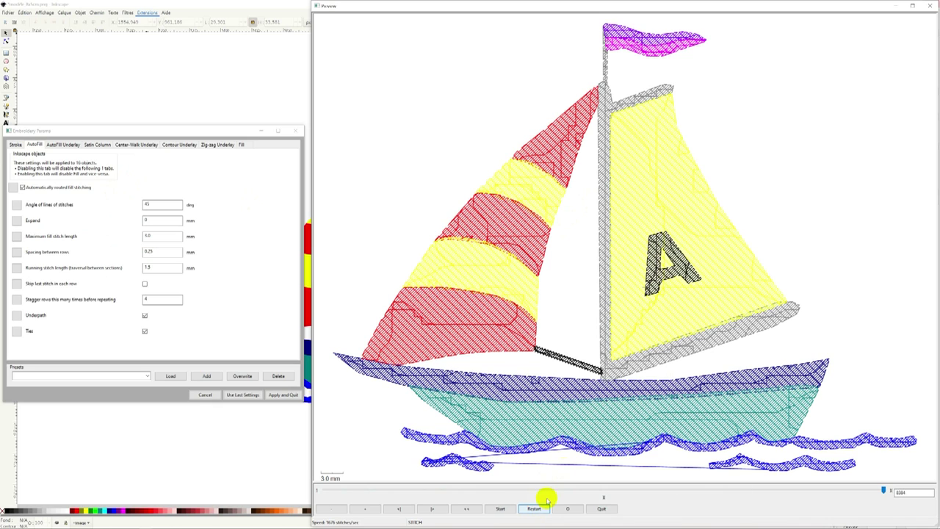
left_click(929, 5)
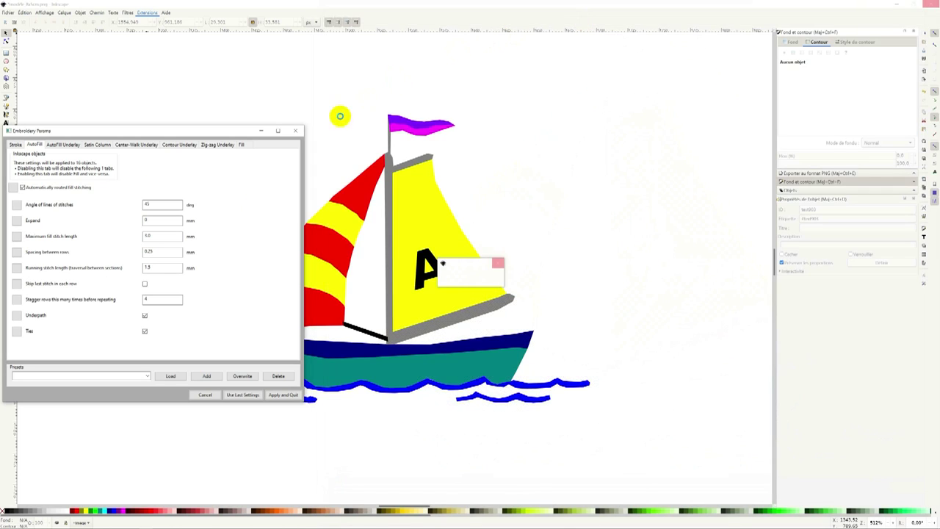
left_click(296, 132)
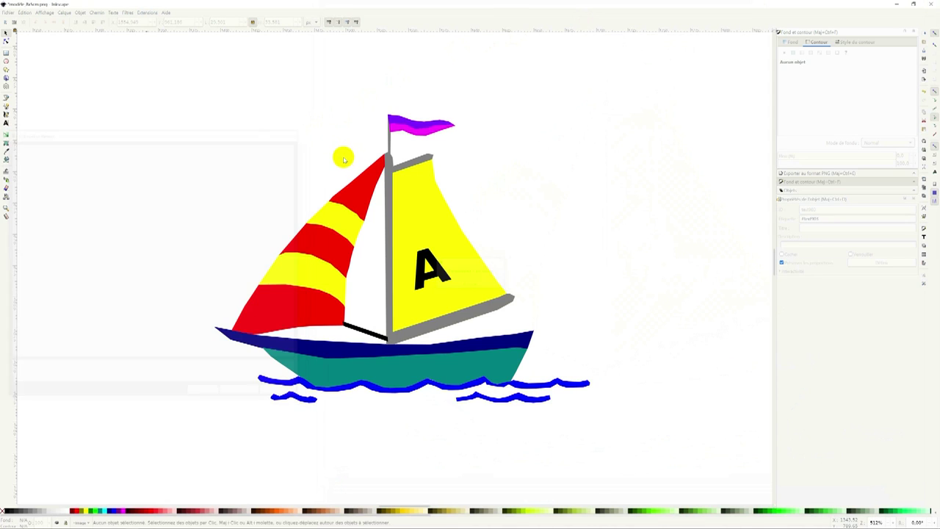
Save the drawing as the Inkscape SVG file 'tutoriel bateau.svg'.
left_click(9, 12)
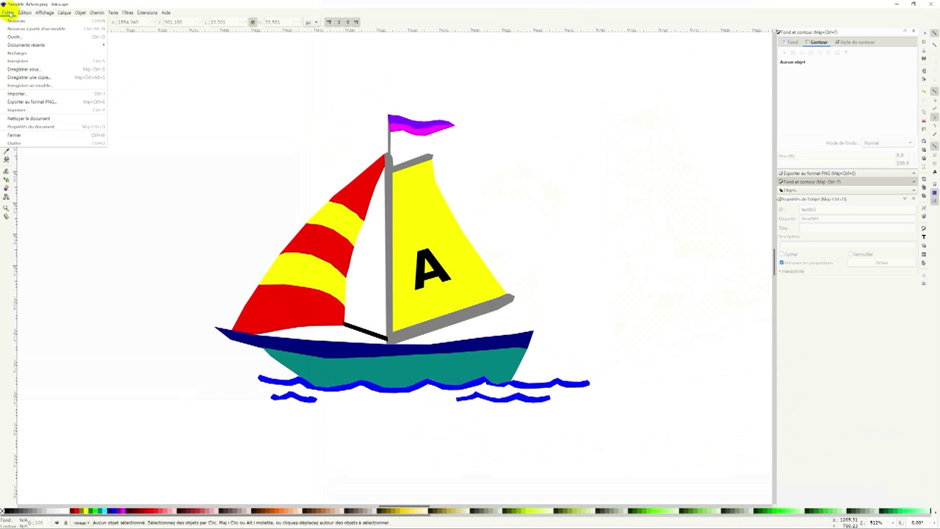
left_click(27, 70)
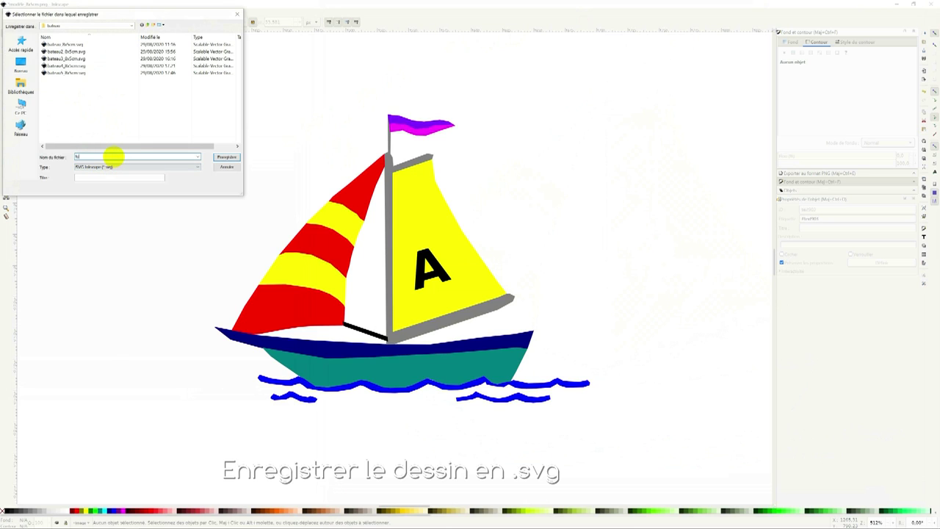
type("toriel_bateau")
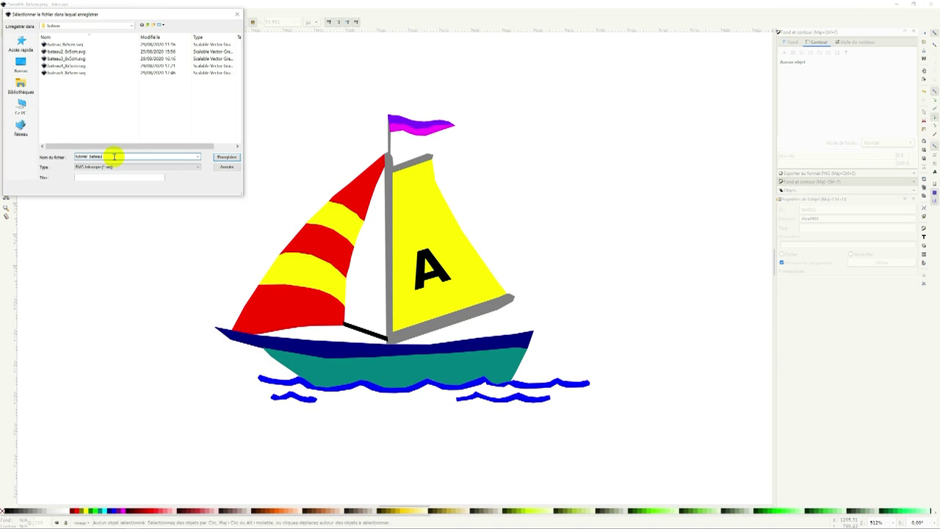
left_click(233, 160)
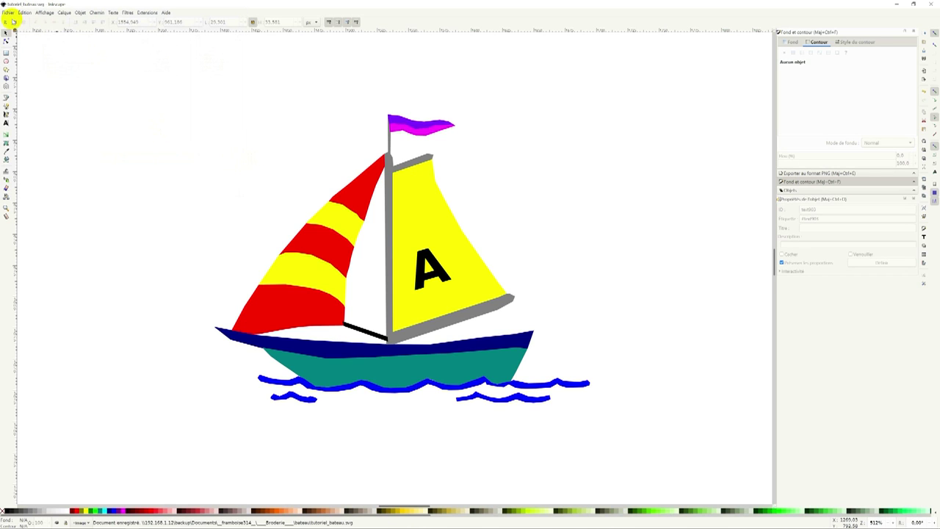
Save the sailboat as tutoriel_bateau.exp in Ink/Stitch Melco embroidery format.
left_click(7, 12)
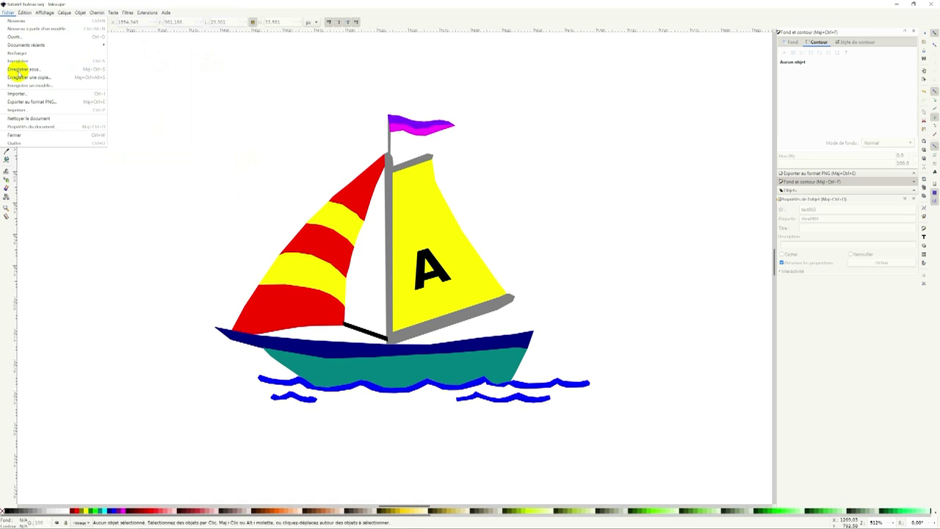
left_click(20, 71)
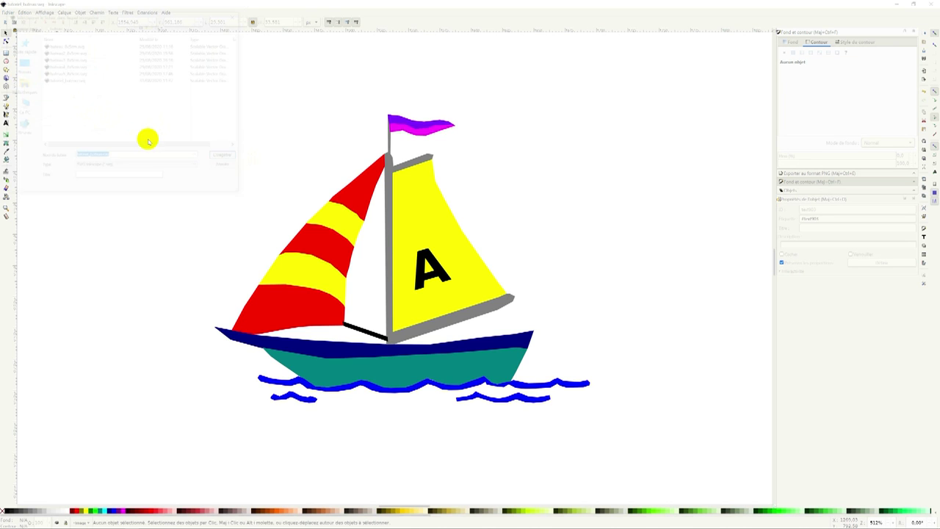
left_click(136, 167)
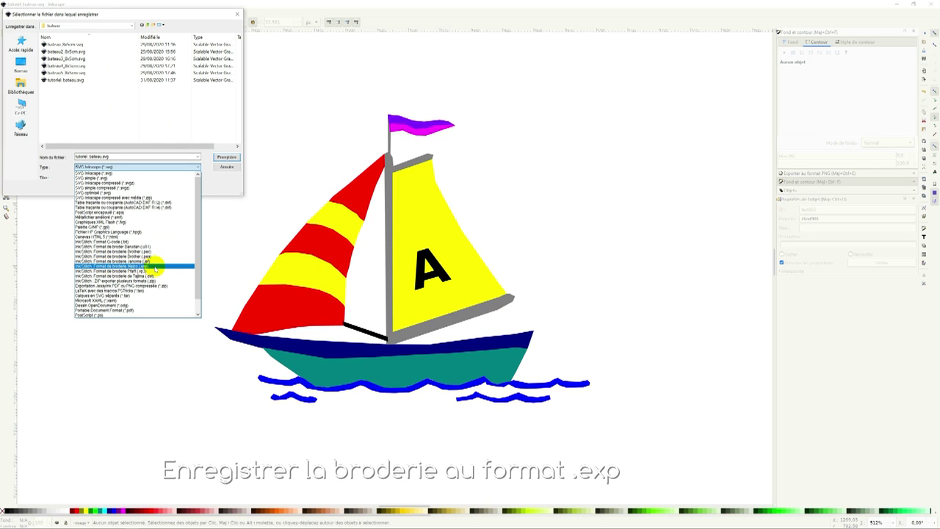
left_click(156, 268)
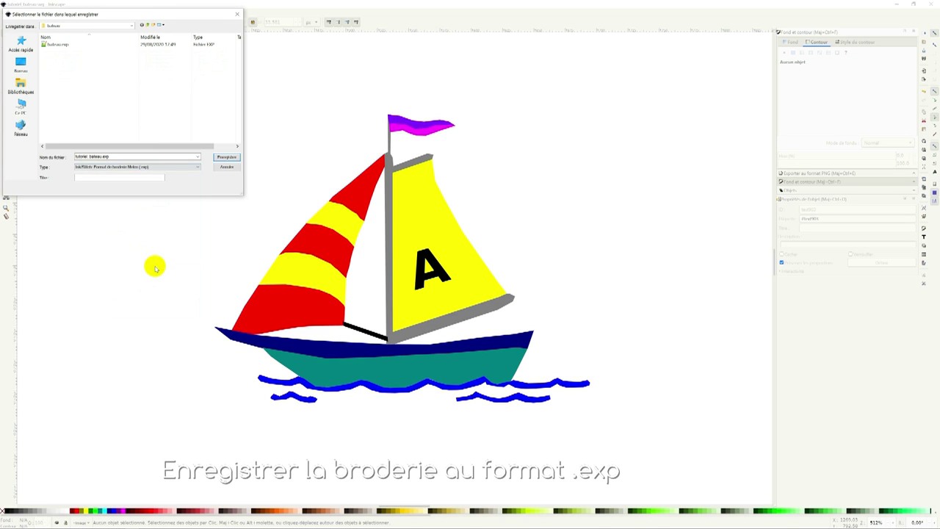
left_click(228, 157)
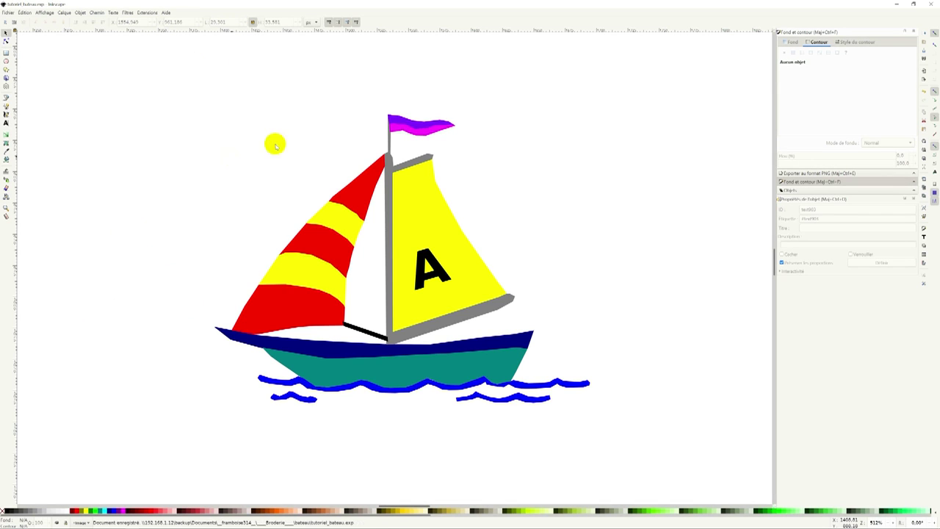
Close the sailboat document, discarding it instead of saving as Inkscape SVG.
left_click(930, 5)
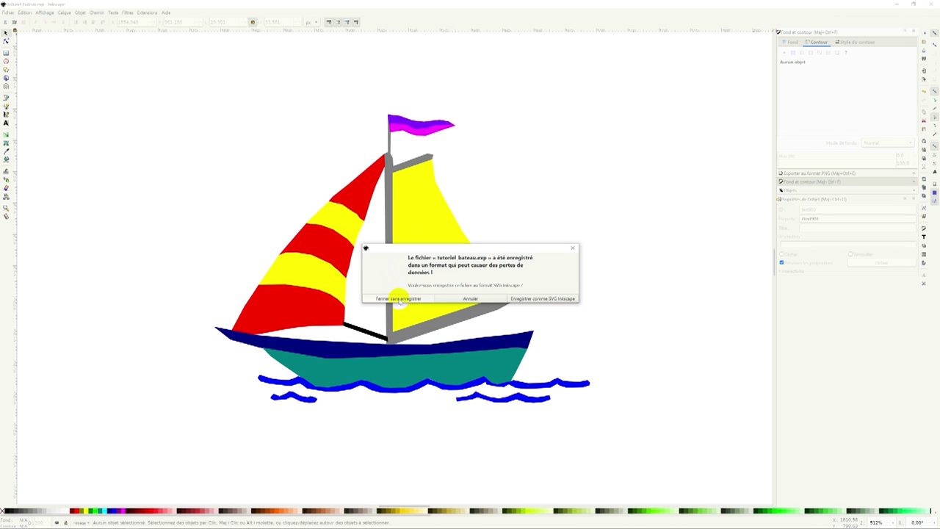
left_click(399, 298)
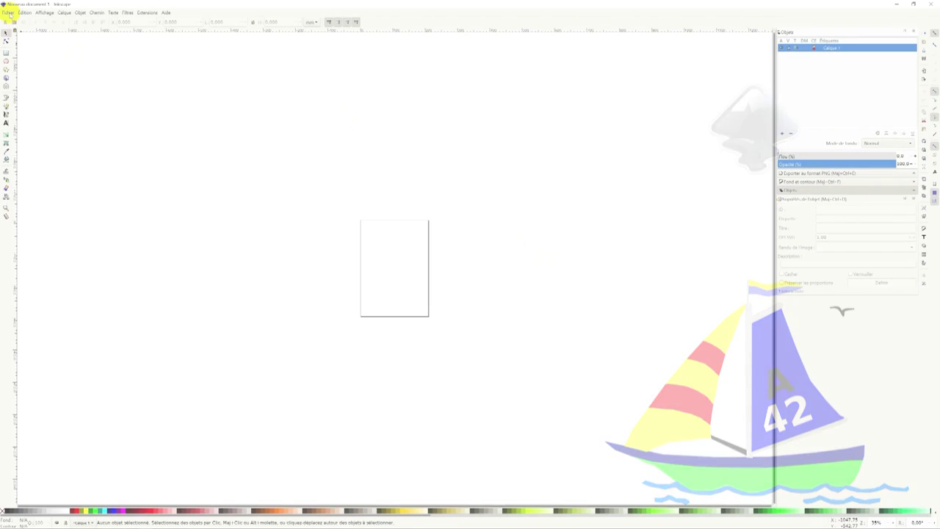
Reopen tutoriel_bateau.svg from the recent documents list.
left_click(9, 14)
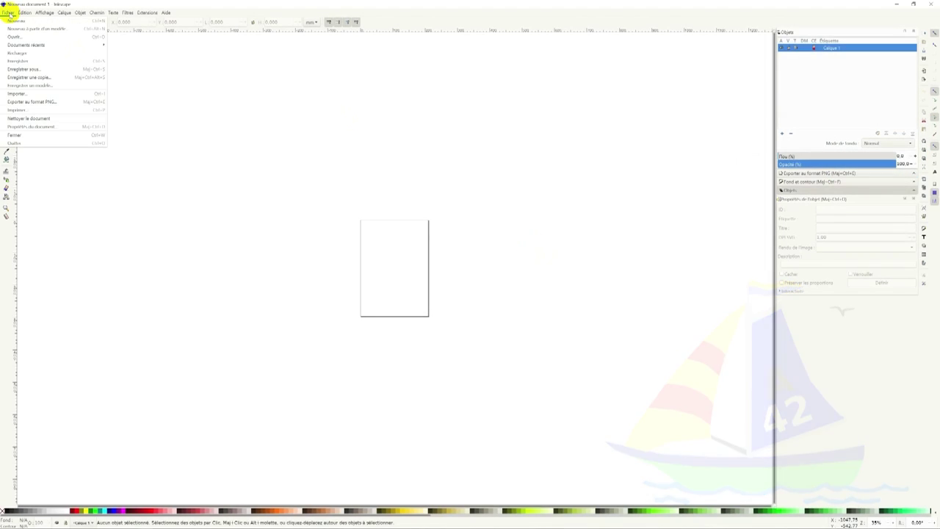
mouse_move(26, 44)
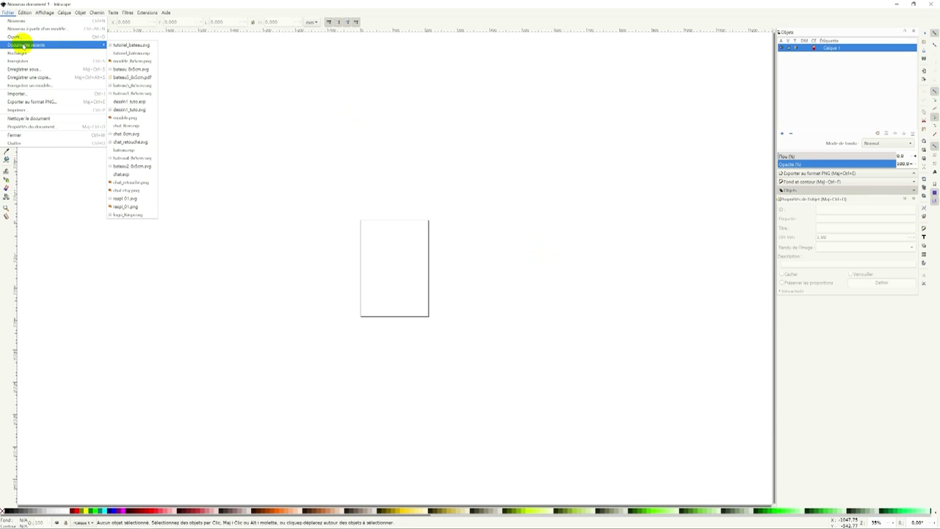
left_click(124, 46)
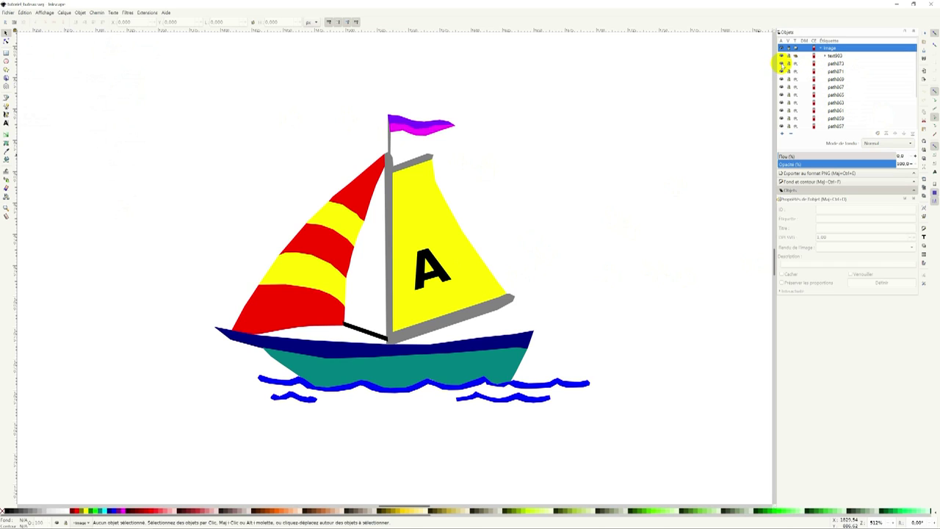
Identify the wave paths and label all three waves 'mer bleu'.
left_click(781, 63)
left_click(781, 63)
left_click(781, 64)
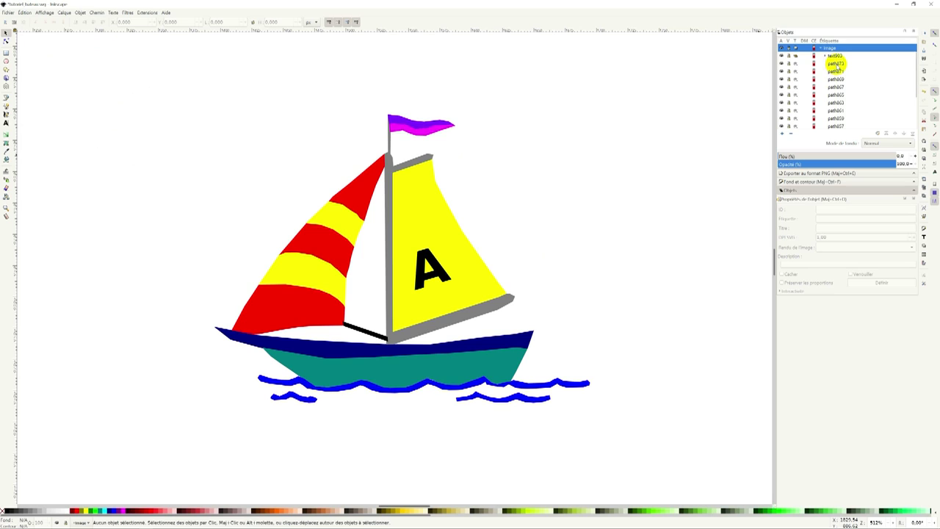
left_click(836, 64)
type("vas bleu")
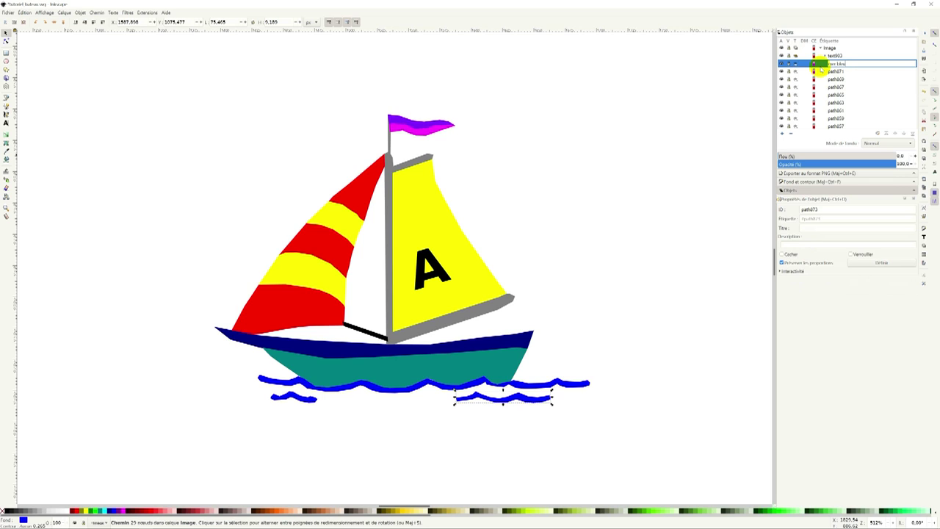
left_click(832, 73)
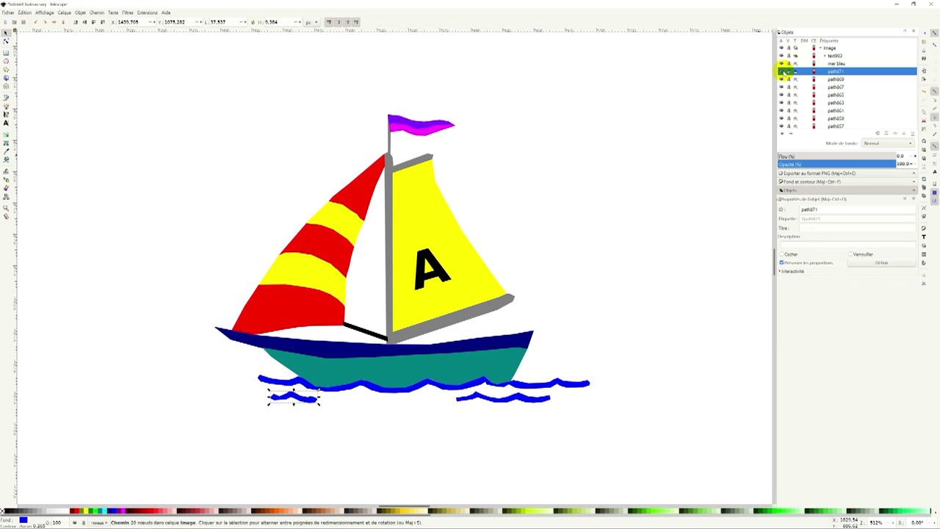
double_click(835, 71)
type("mer bleu")
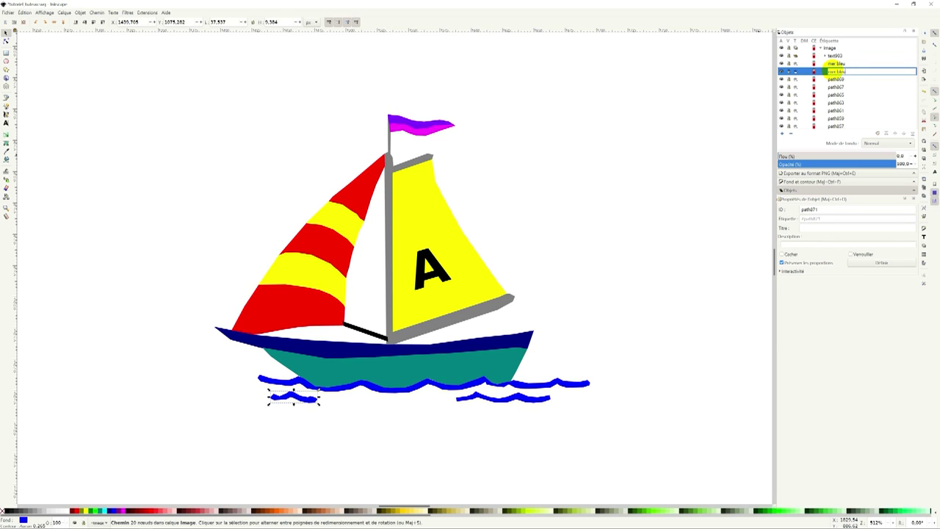
left_click(836, 79)
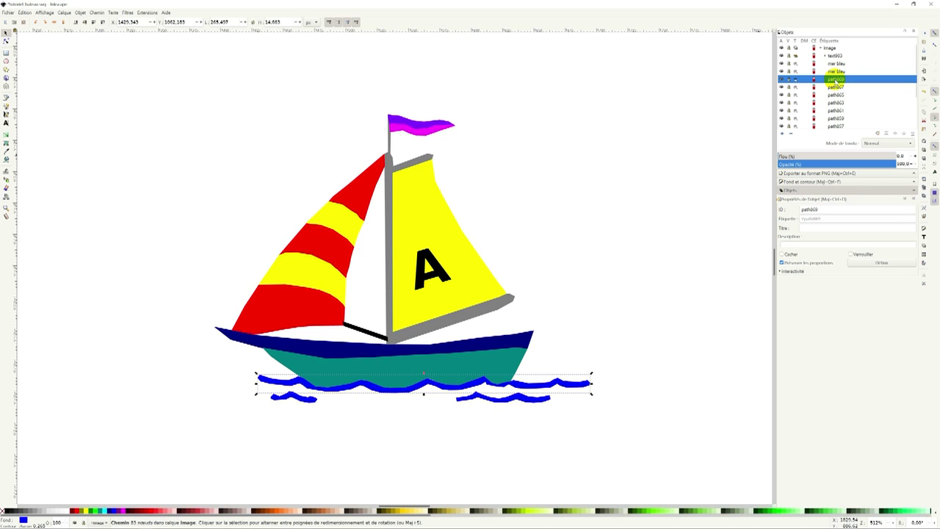
double_click(836, 79)
type("mer bleu")
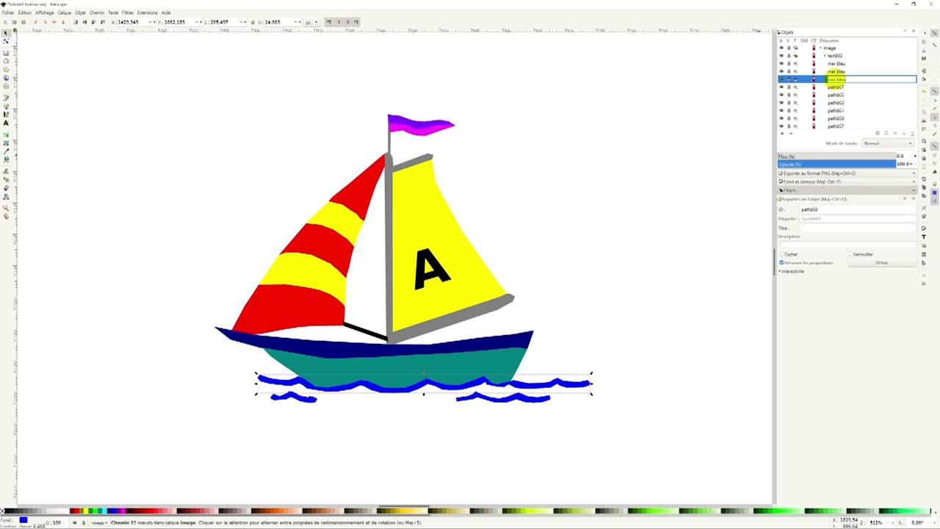
left_click(836, 87)
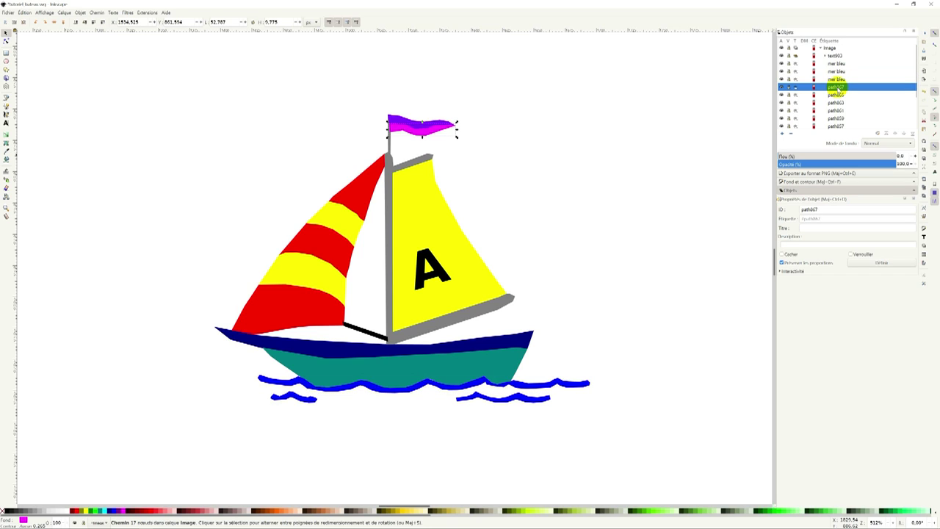
Rename the two flag parts 'bas drapeau' and 'haut drapeau'.
double_click(837, 88)
type("le drapeau")
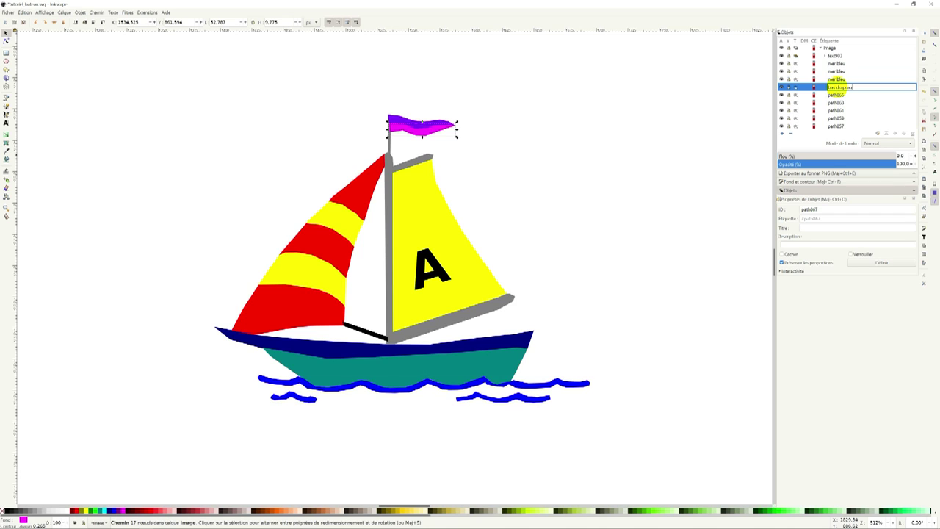
left_click(838, 96)
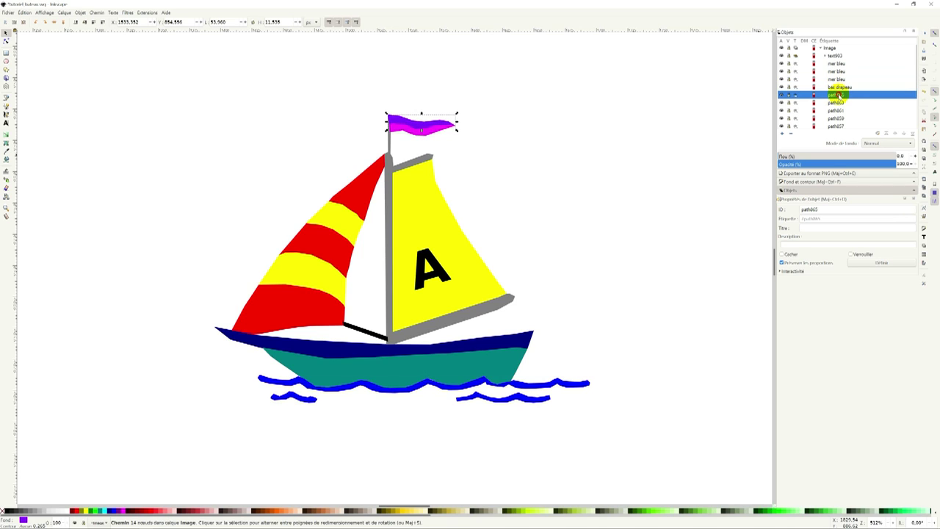
double_click(838, 96)
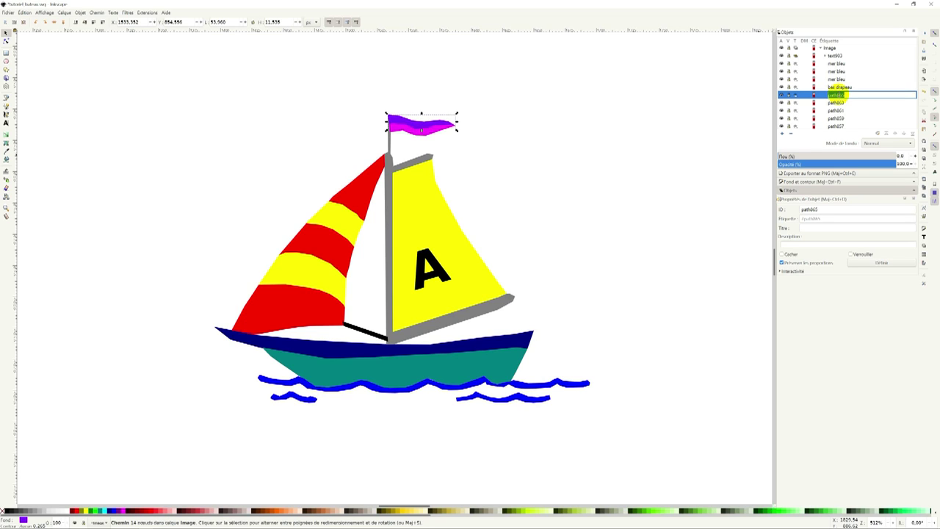
type("haut dra")
type("peau")
left_click(837, 103)
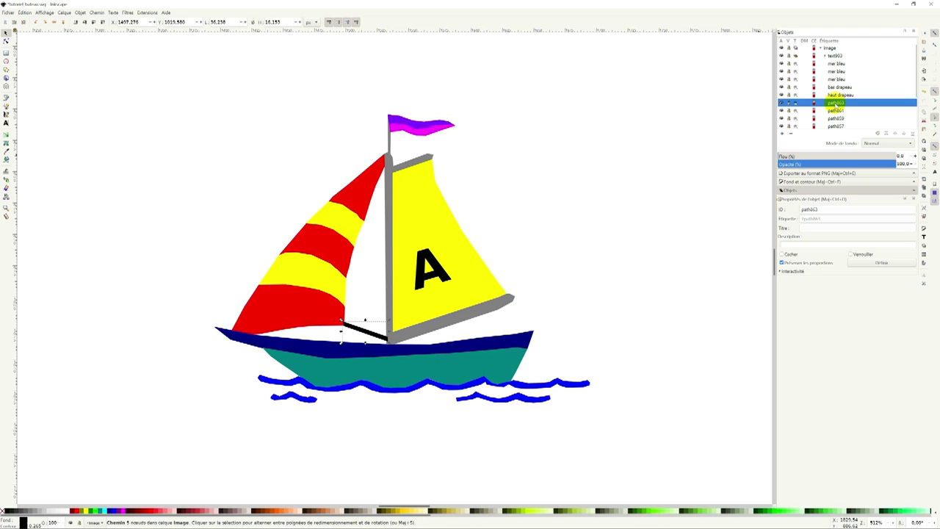
Rename the black line 'tendeur de foc noir' and the jib stripes 'foc rouge bas' and 'foc jaune bas'.
left_click(837, 103)
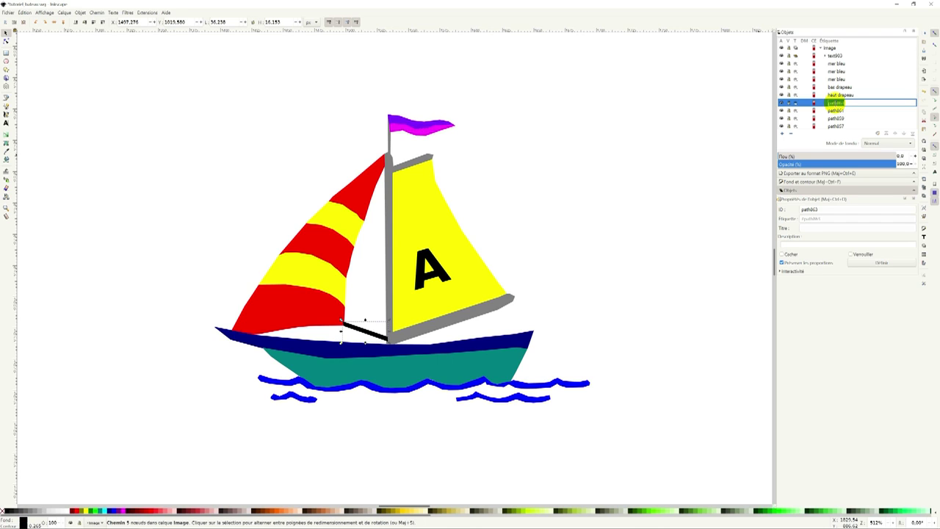
key("BackSpace")
type("oile")
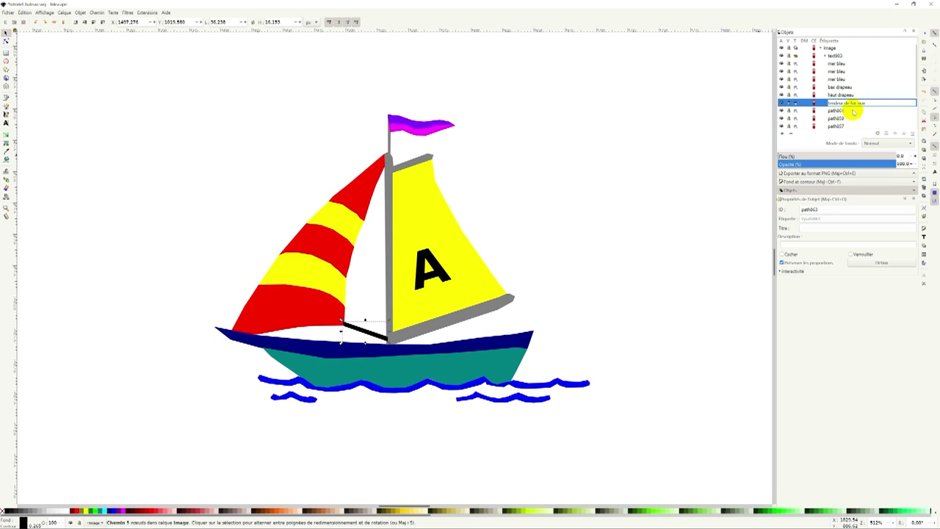
left_click(838, 111)
left_click(840, 111)
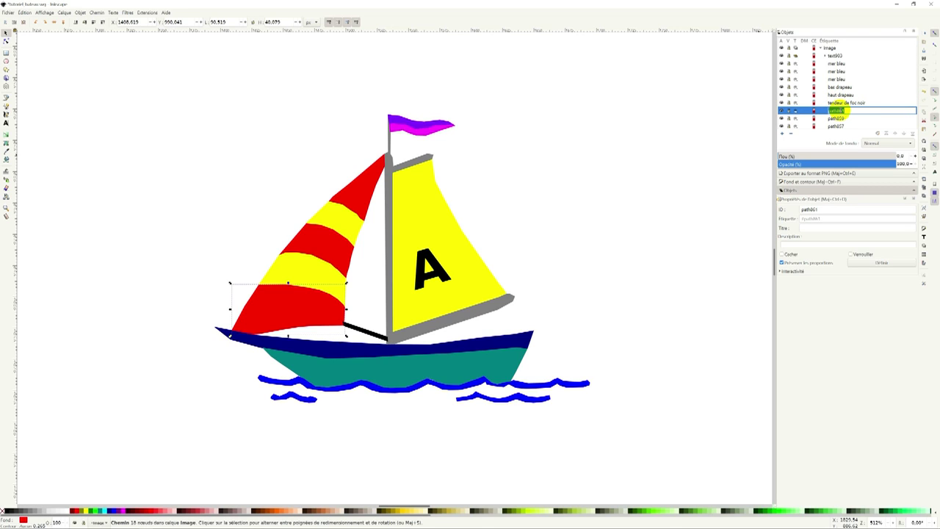
key("BackSpace")
type("foc rouge bas")
left_click(839, 118)
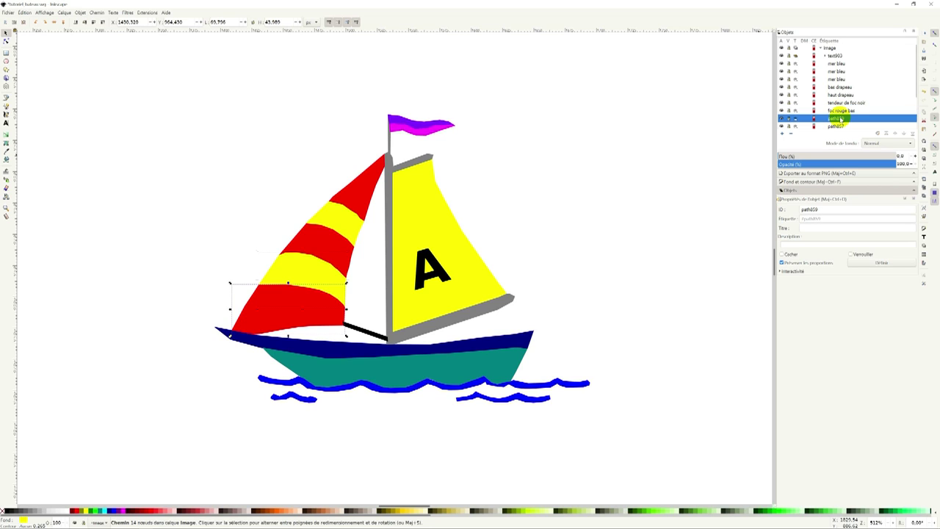
left_click(842, 118)
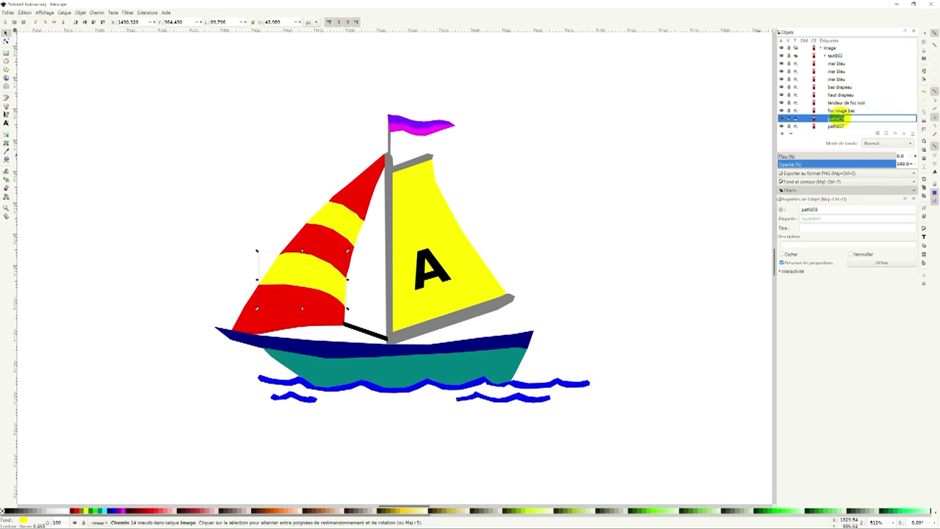
key("BackSpace")
type("foc jaune bas")
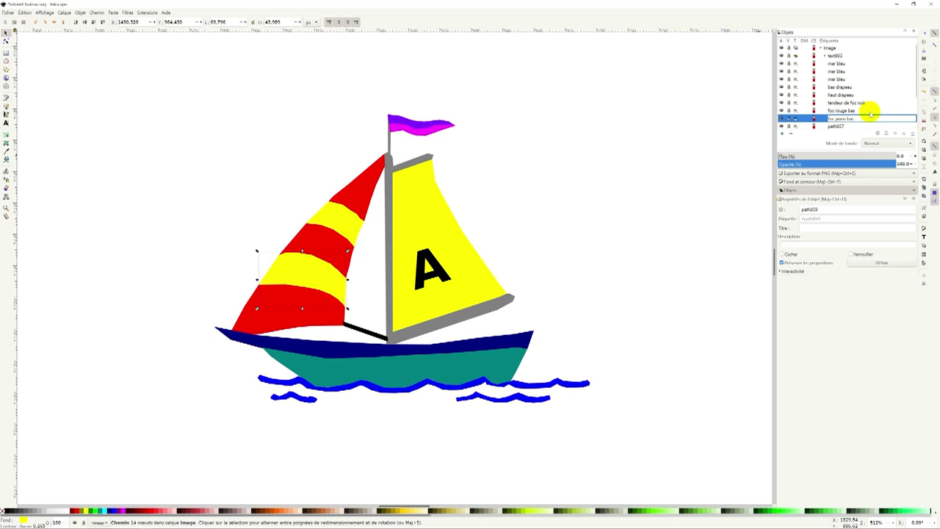
left_click(870, 110)
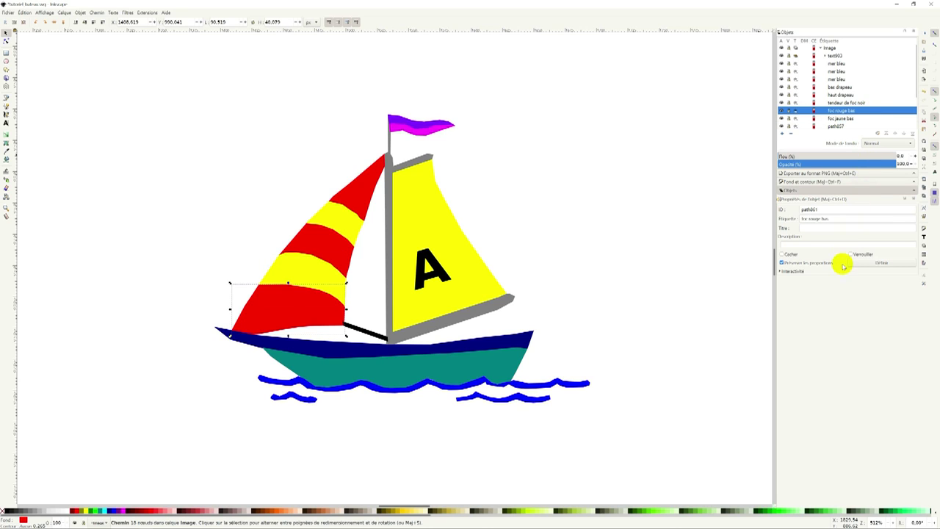
Rename the upper jib stripes 'foc rouge milieu', 'foc jaune haut' and 'foc rouge haut'.
left_click_drag(843, 275, 845, 400)
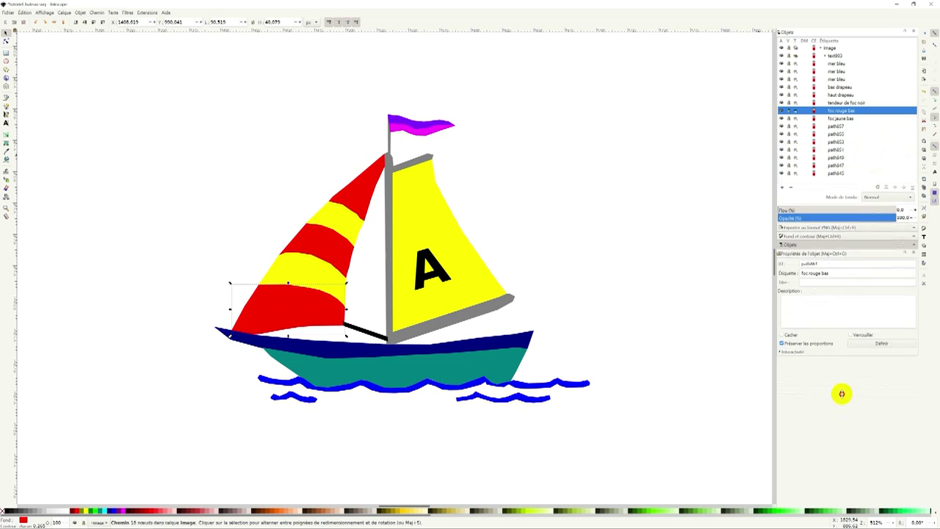
left_click(836, 126)
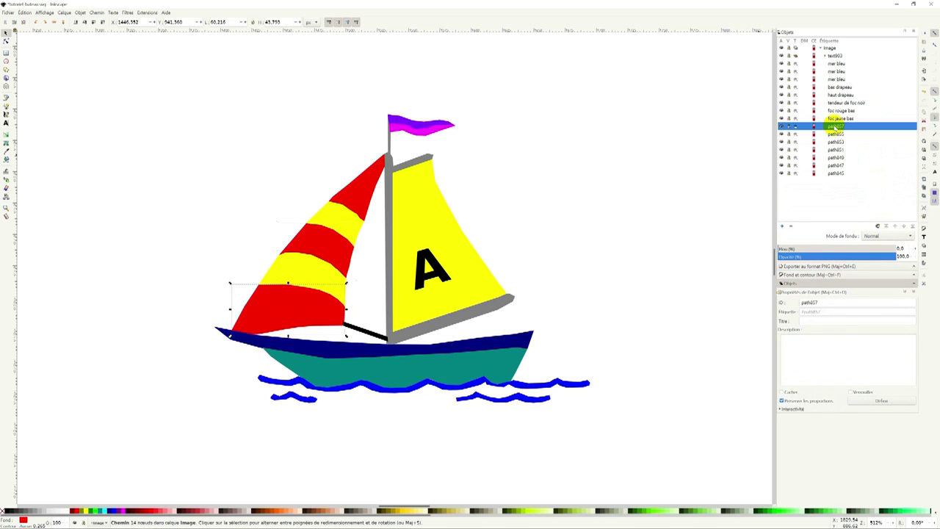
left_click(836, 126)
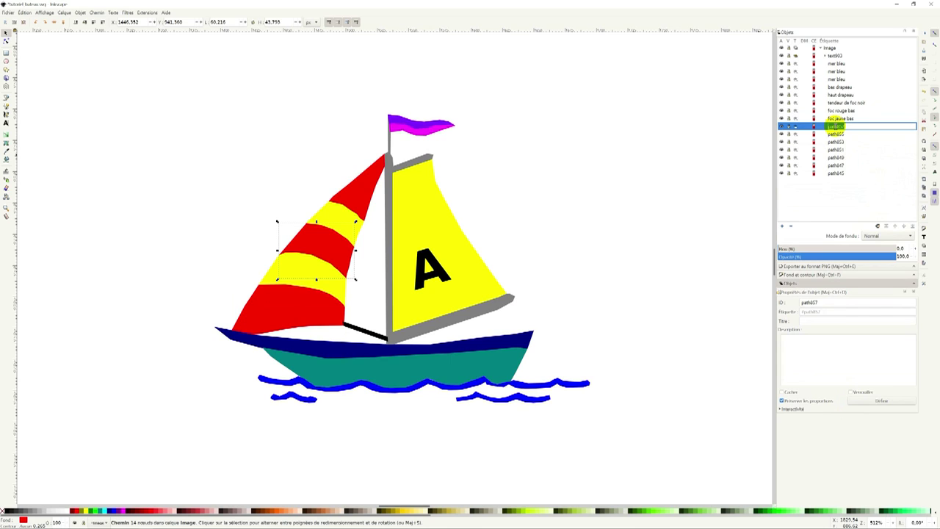
type("fo")
type(" milieu")
left_click(836, 135)
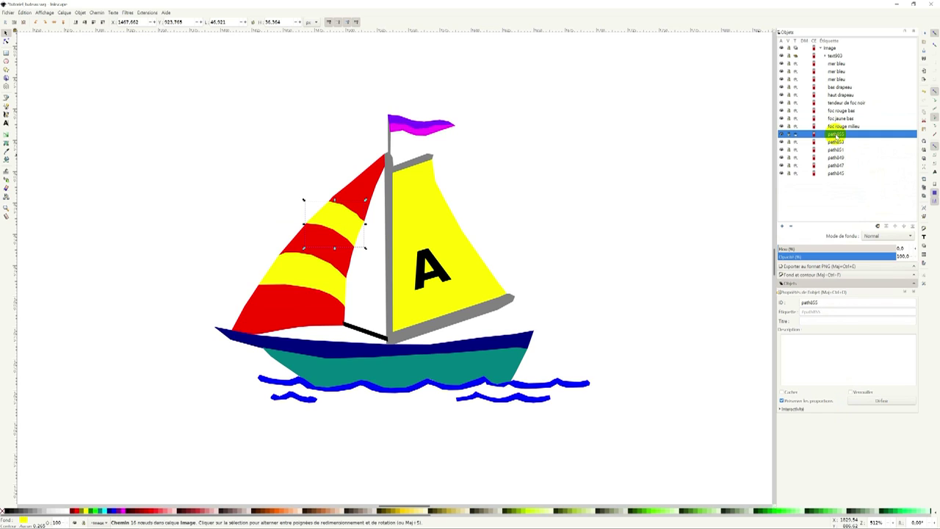
left_click(836, 134)
key("BackSpace")
type("foc jaune haut")
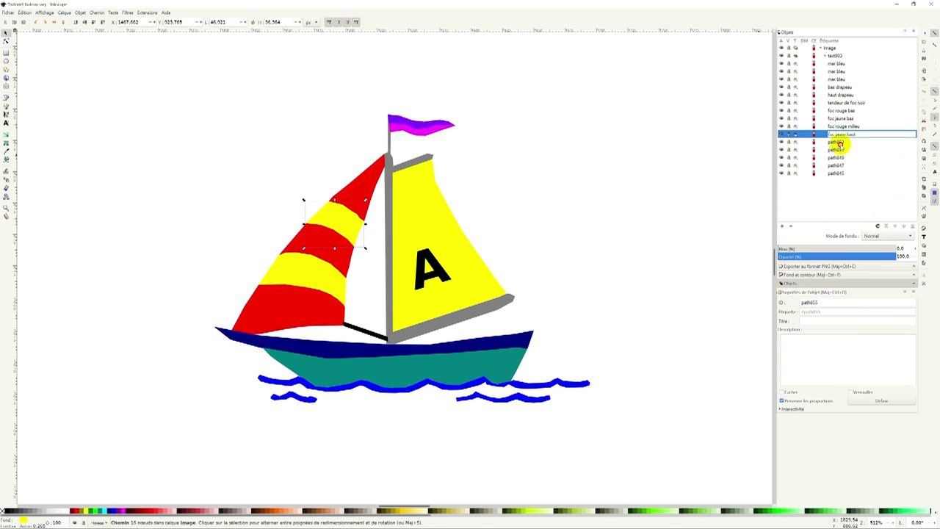
left_click(838, 142)
left_click(839, 142)
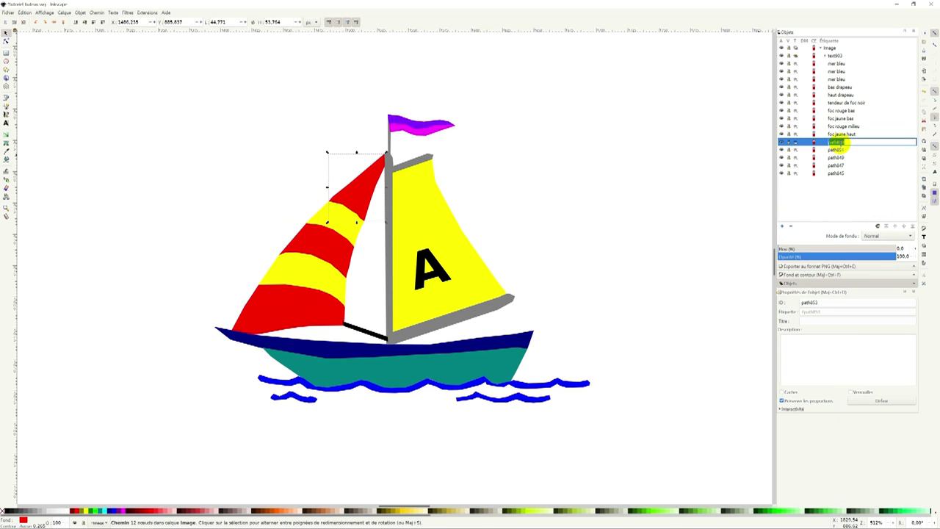
key("BackSpace")
type("rouge")
type(" haut")
left_click(841, 150)
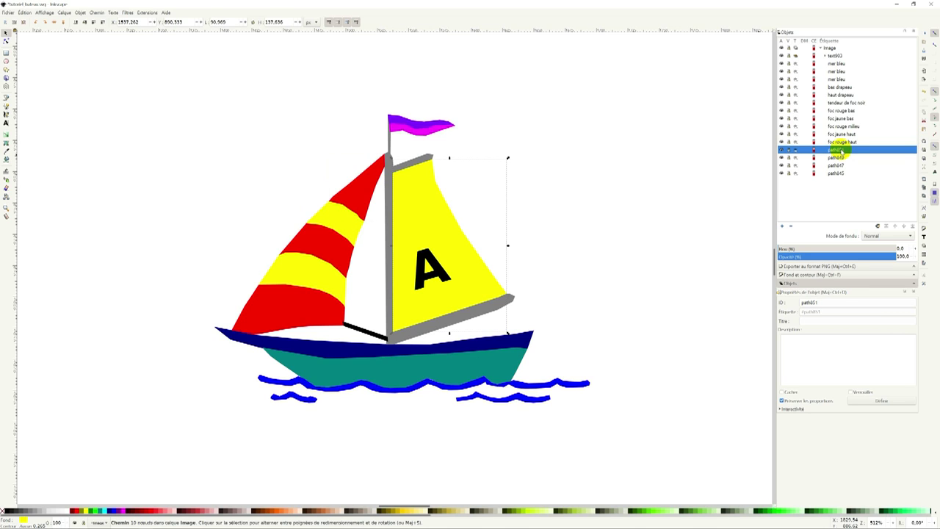
Rename the yellow sail 'voile jaune' and the mast 'mat gris'.
double_click(839, 149)
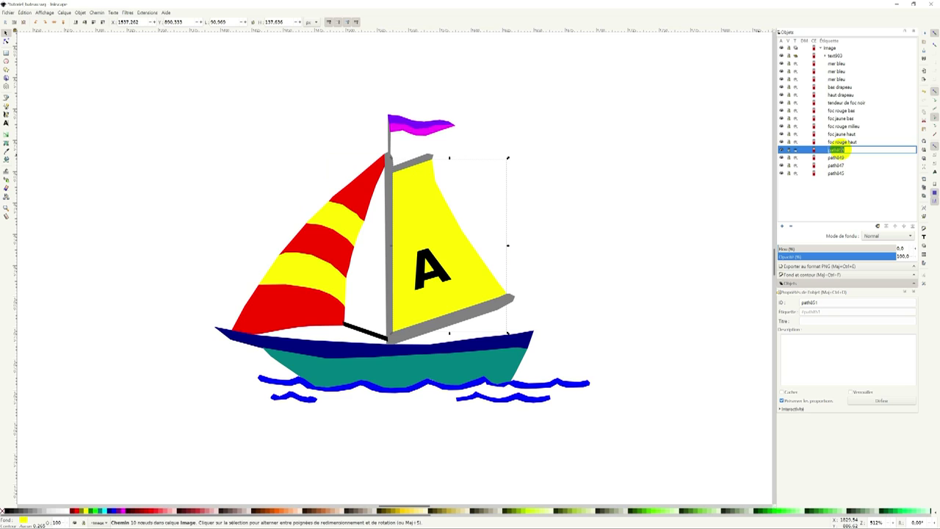
type("foc")
type(" jaune")
left_click(838, 157)
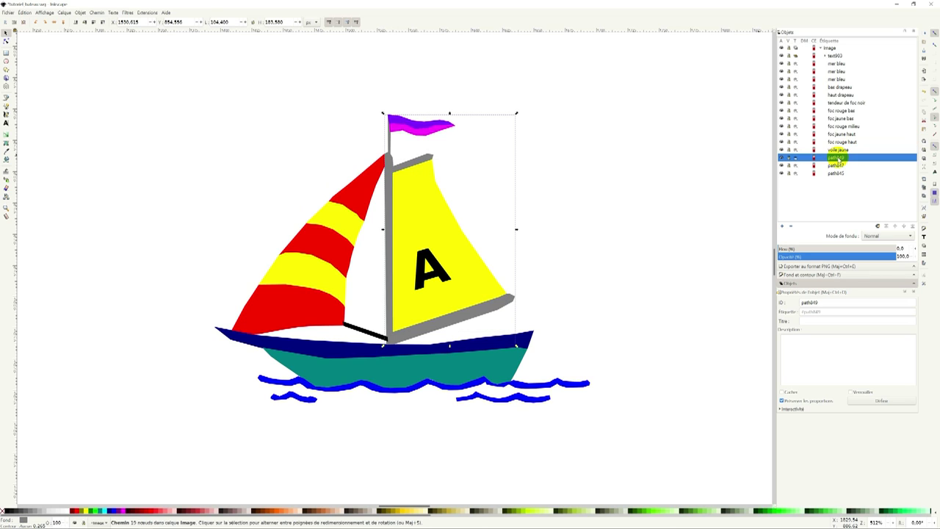
left_click(781, 157)
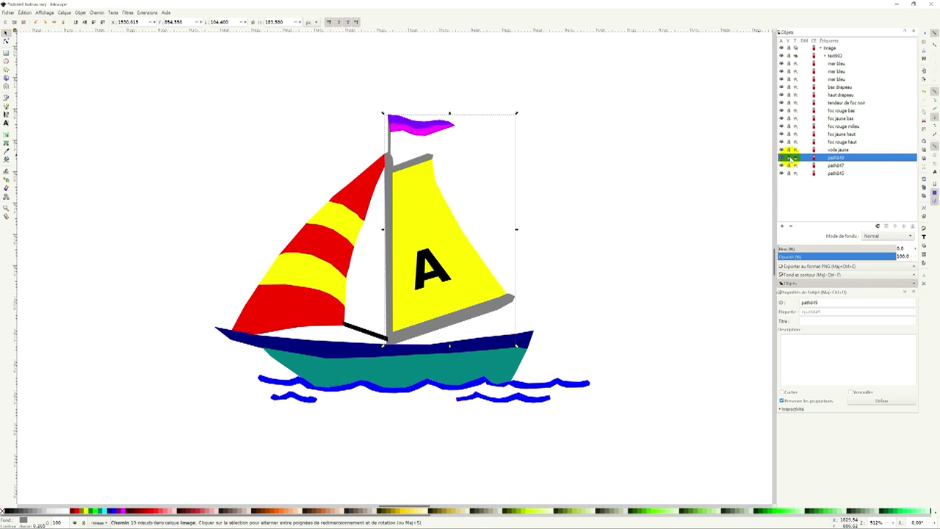
double_click(838, 158)
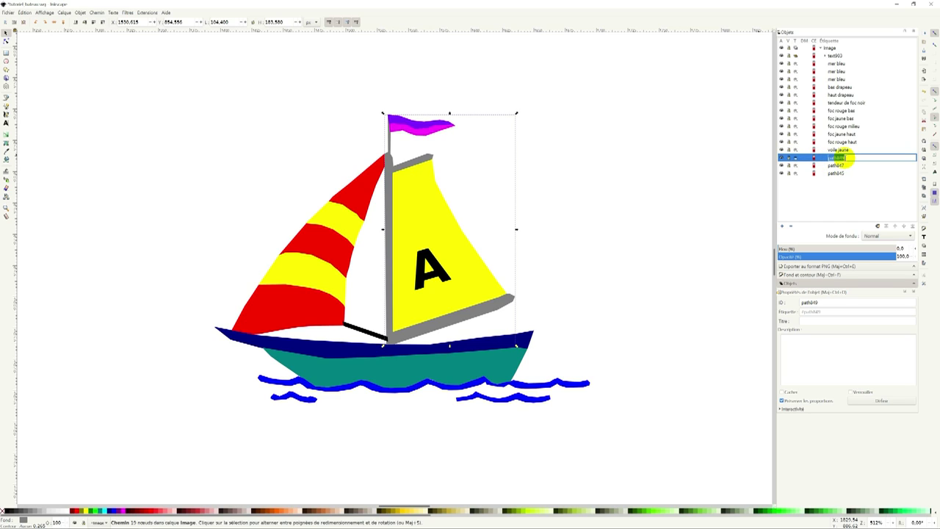
type("mat gris")
Rename the hull pieces 'coque bas vert' and 'coque haut bleu foncé'.
left_click(837, 165)
double_click(837, 165)
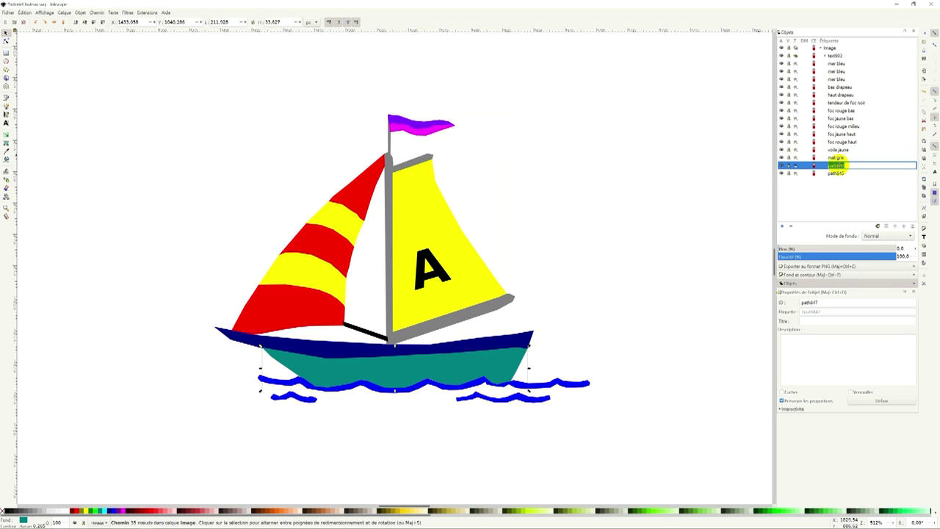
key("BackSpace")
type("coque bas vert")
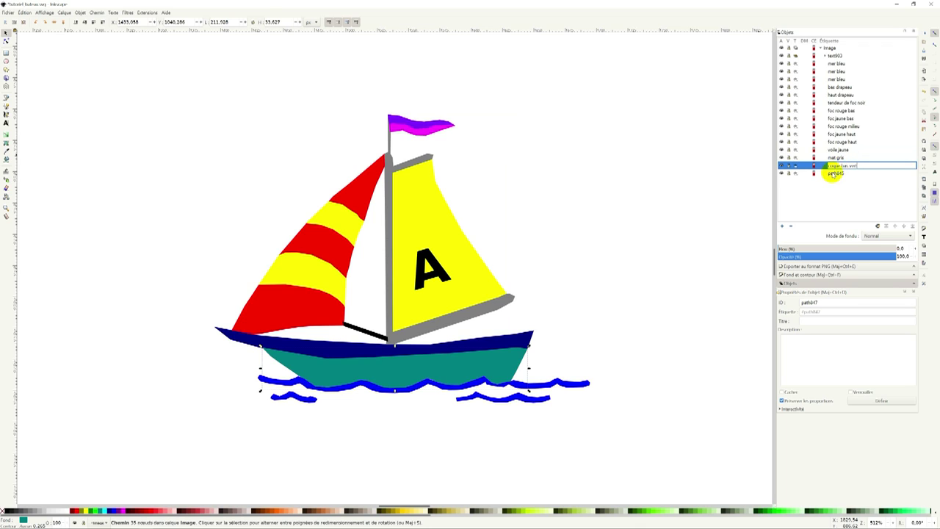
left_click(835, 173)
double_click(835, 173)
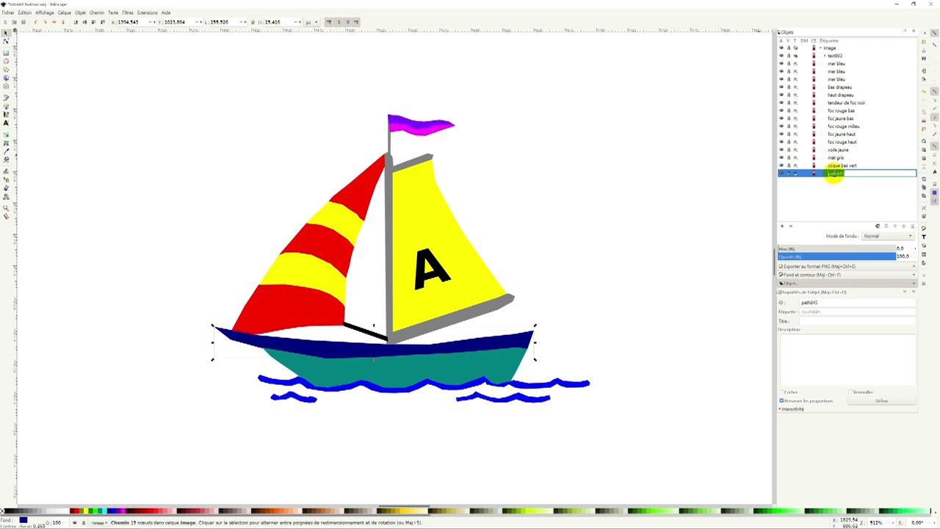
type("coque")
type(" bas")
type(" bleu fo")
type("ncé")
key("Return")
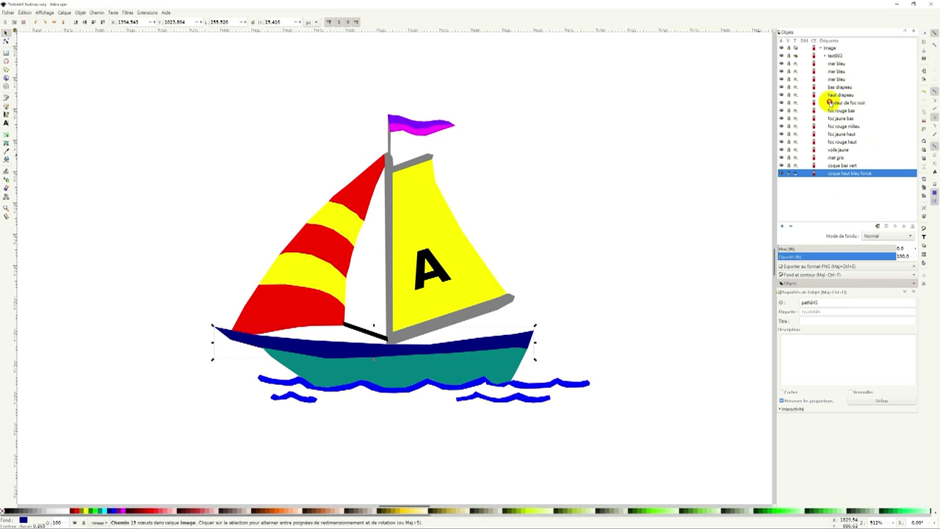
Move 'tendeur de foc noir' to the top, and 'foc rouge milieu' and 'foc rouge haut' up under 'foc rouge bas'.
left_click(831, 103)
left_click_drag(832, 101, 843, 56)
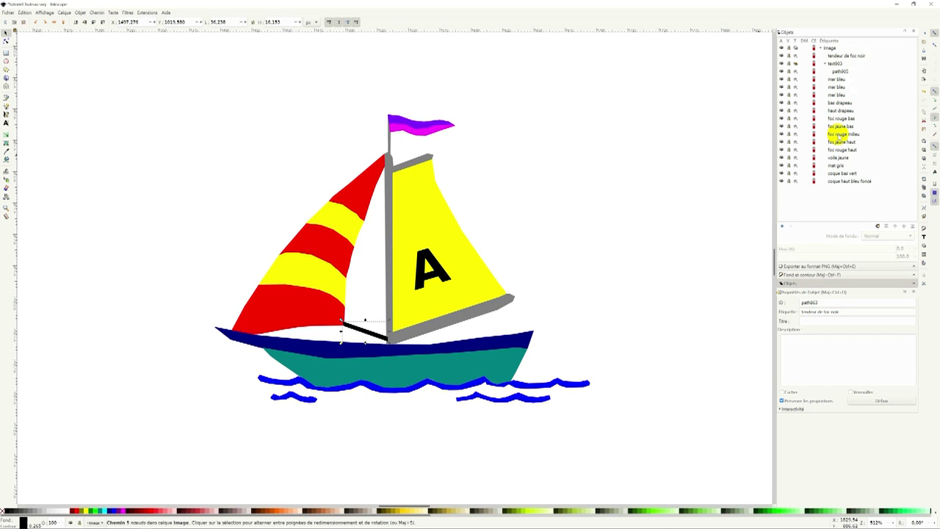
left_click(840, 134)
left_click_drag(840, 134, 848, 125)
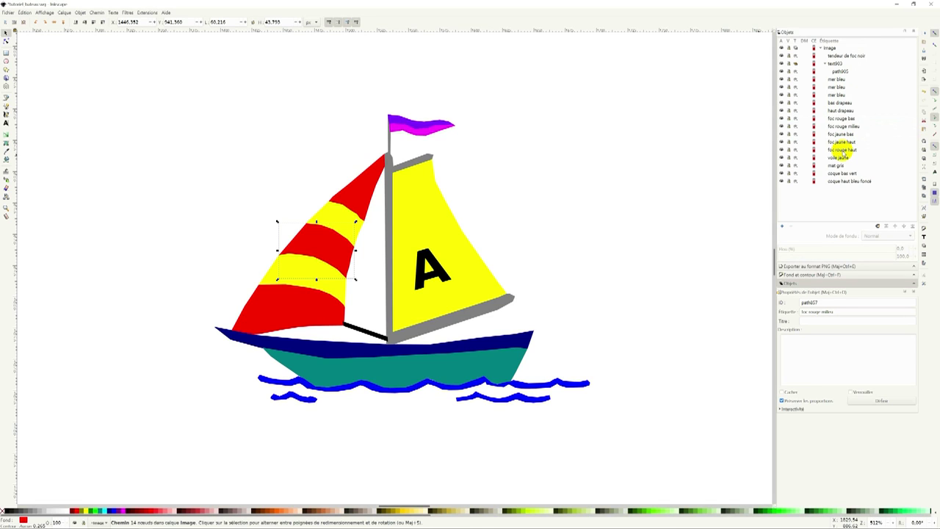
left_click(843, 150)
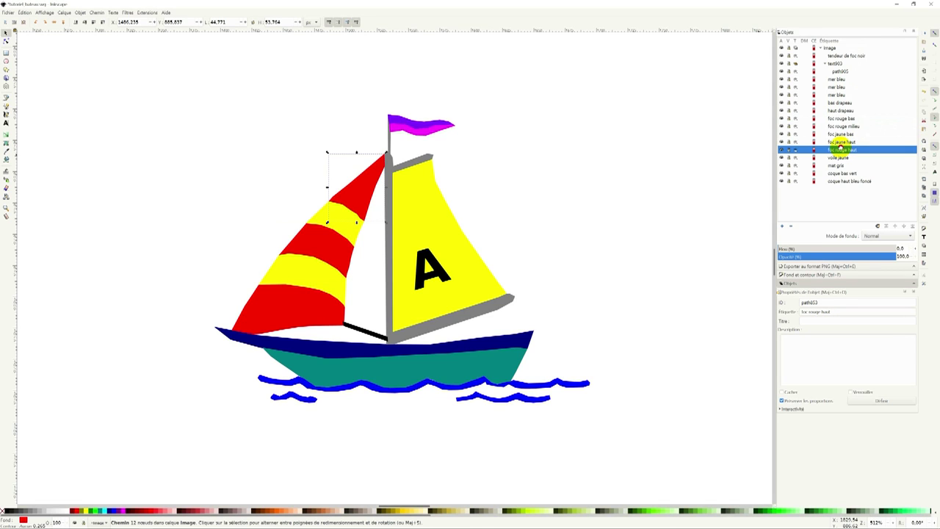
left_click_drag(844, 151, 854, 132)
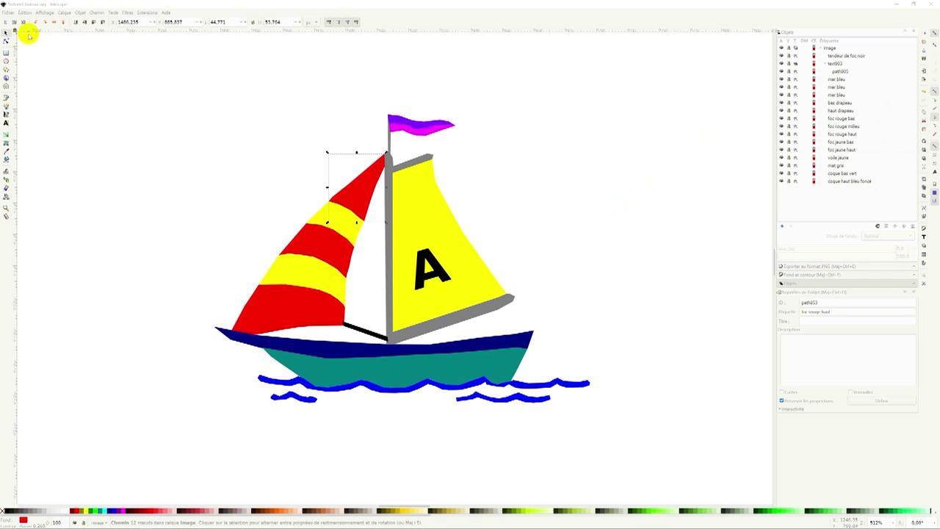
left_click(139, 11)
mouse_move(189, 102)
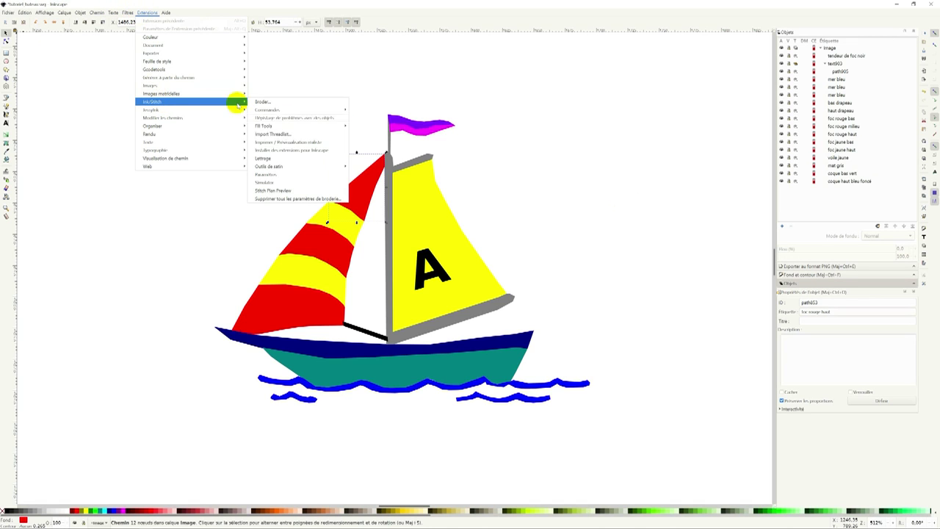
left_click(283, 176)
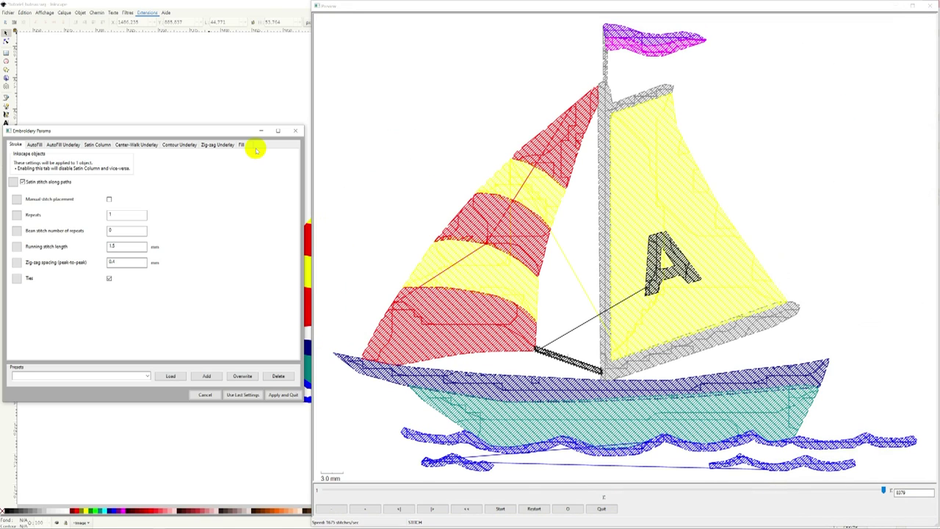
left_click(534, 507)
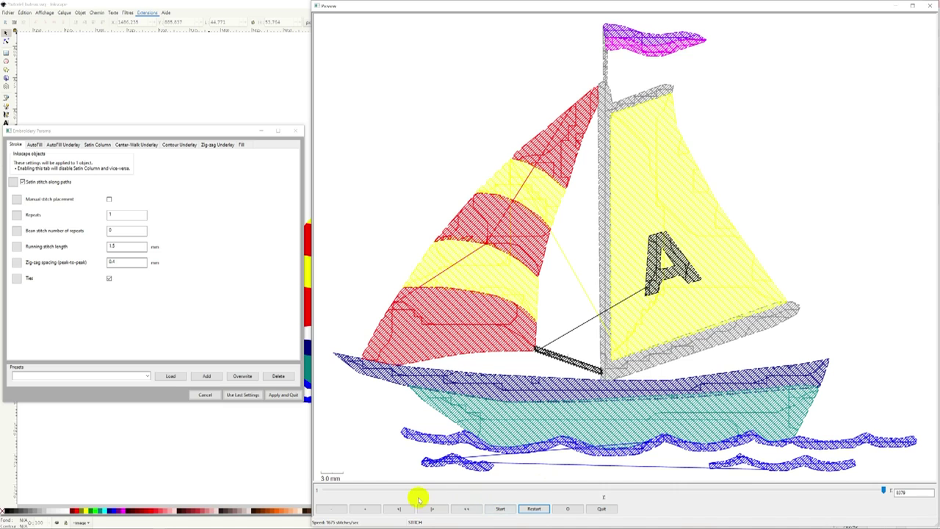
left_click(885, 491)
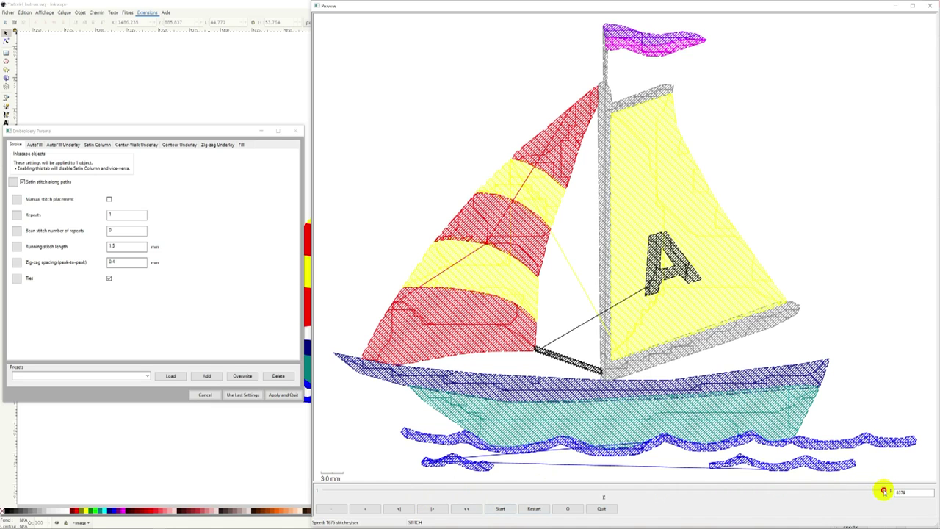
mouse_move(884, 491)
left_mouse_down()
mouse_move(541, 507)
mouse_move(320, 495)
mouse_move(330, 498)
left_mouse_up()
mouse_move(346, 498)
left_mouse_down()
mouse_move(613, 477)
mouse_move(727, 485)
mouse_move(805, 506)
mouse_move(884, 499)
left_mouse_up()
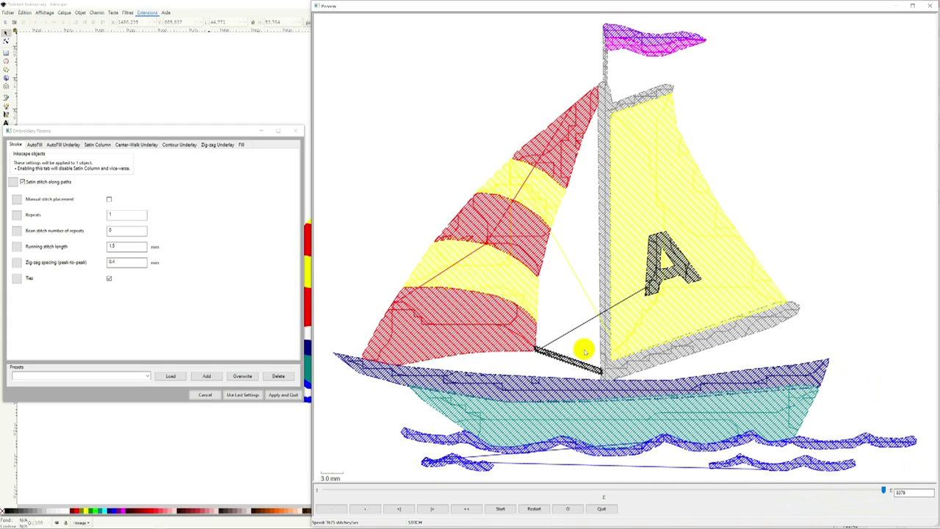
left_click(35, 144)
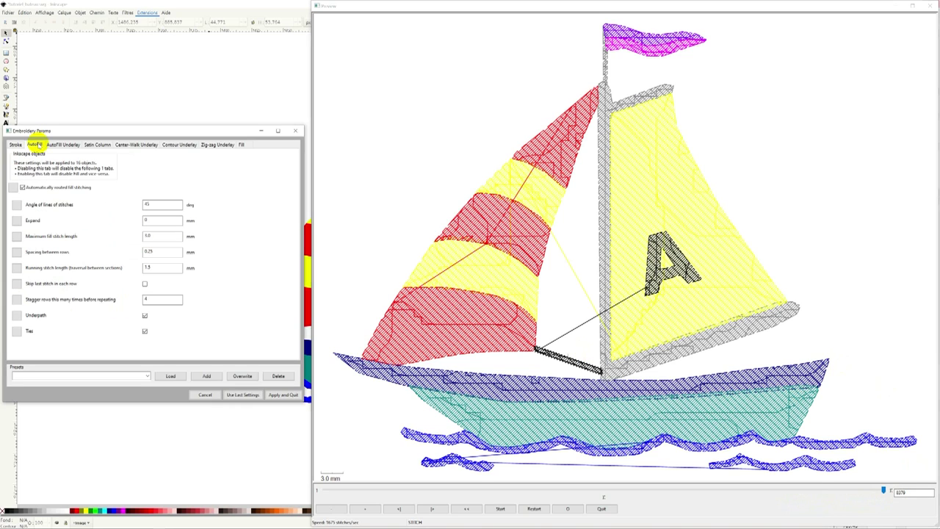
left_click(163, 204)
left_click(930, 6)
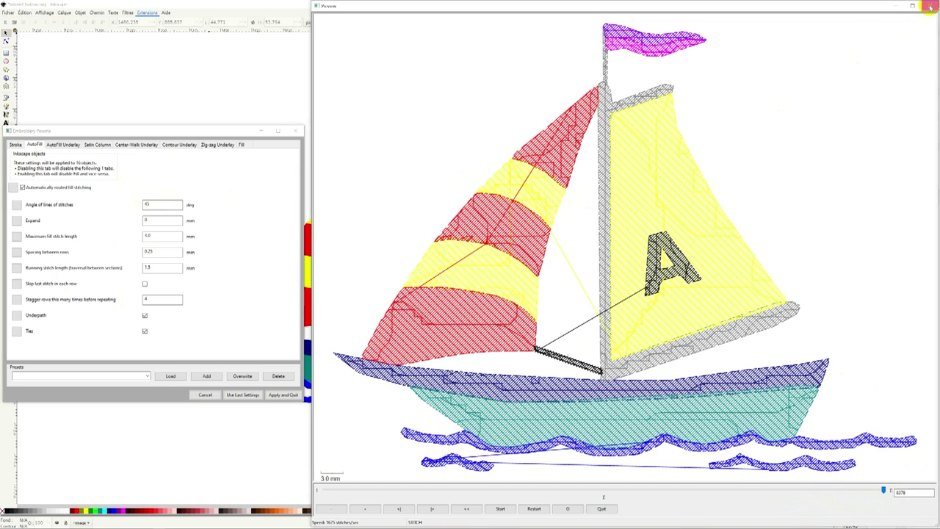
left_click(295, 130)
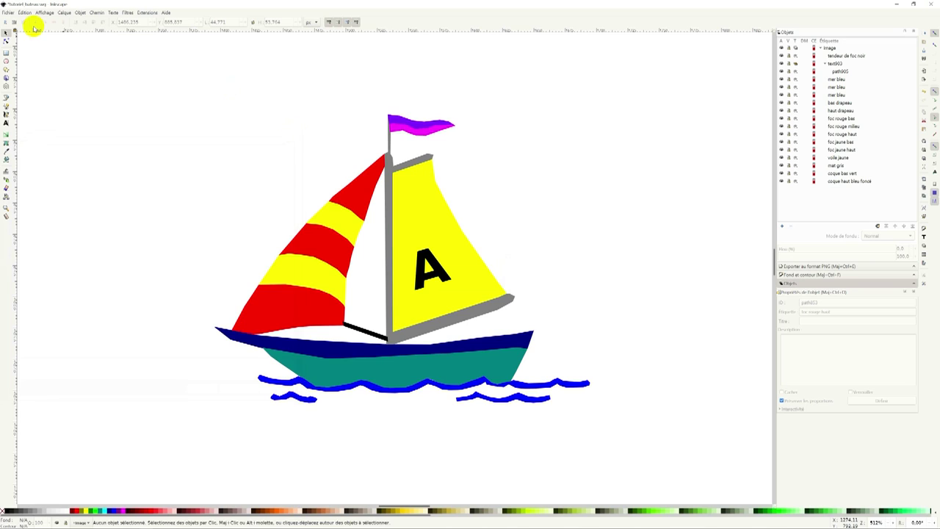
Re-save as tutoriel_bateau.exp in Melco embroidery format, replacing the existing file.
left_click(6, 12)
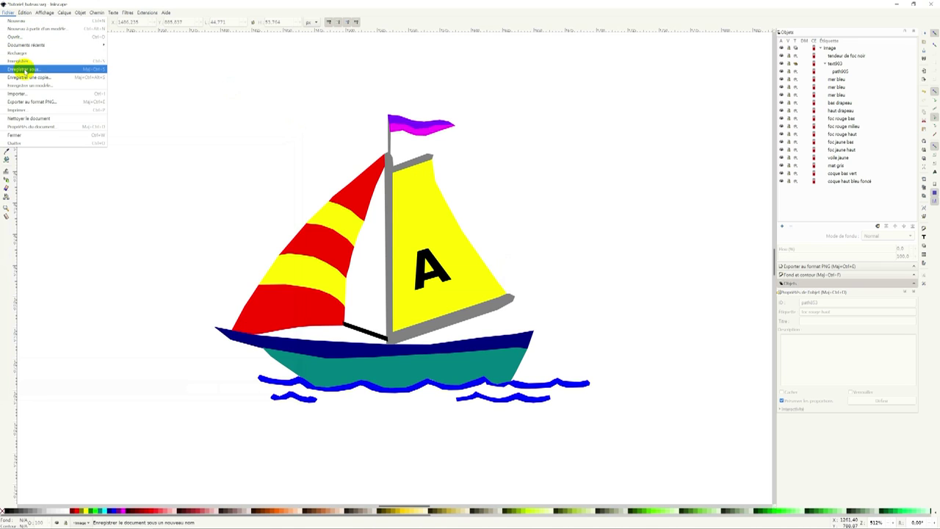
left_click(24, 70)
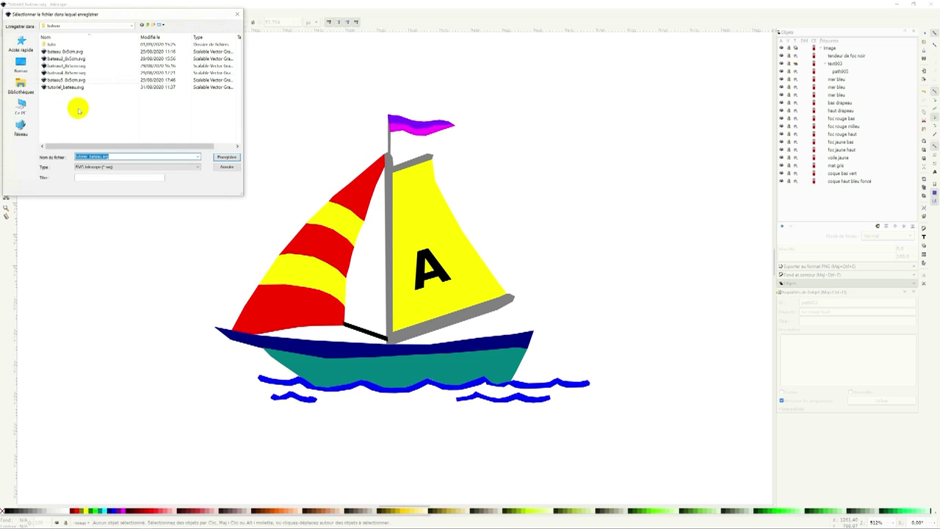
left_click(121, 167)
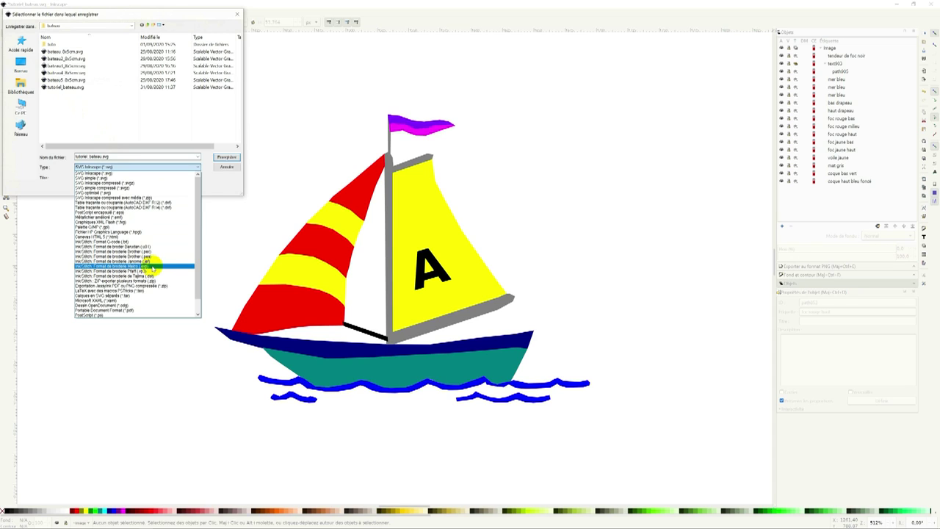
left_click(152, 266)
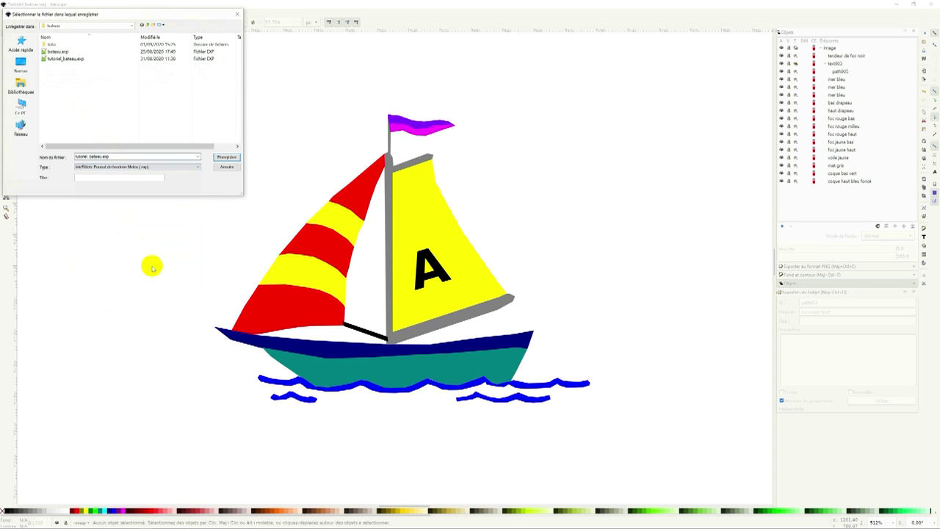
left_click(230, 156)
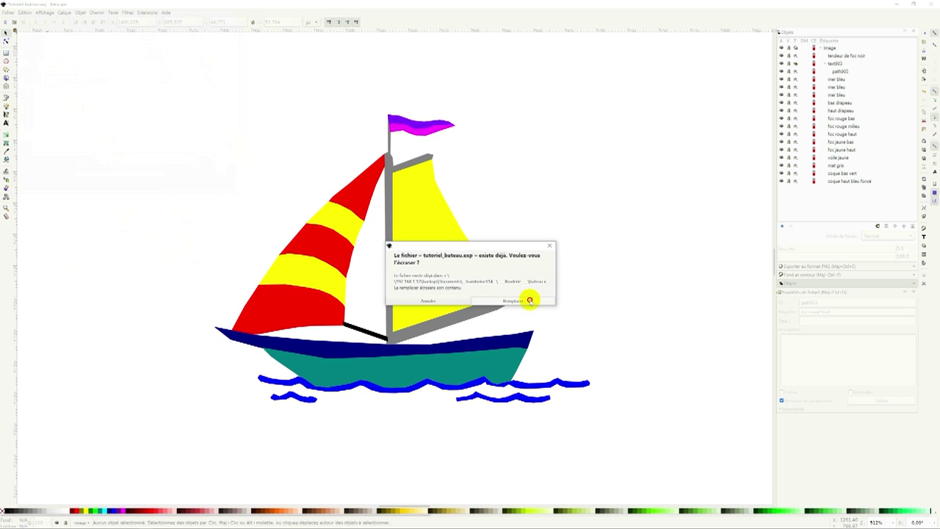
left_click(530, 300)
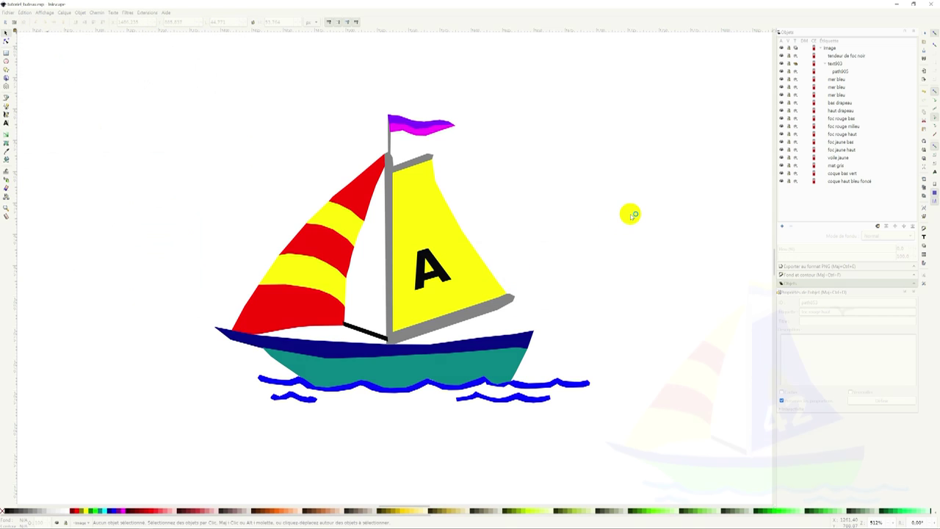
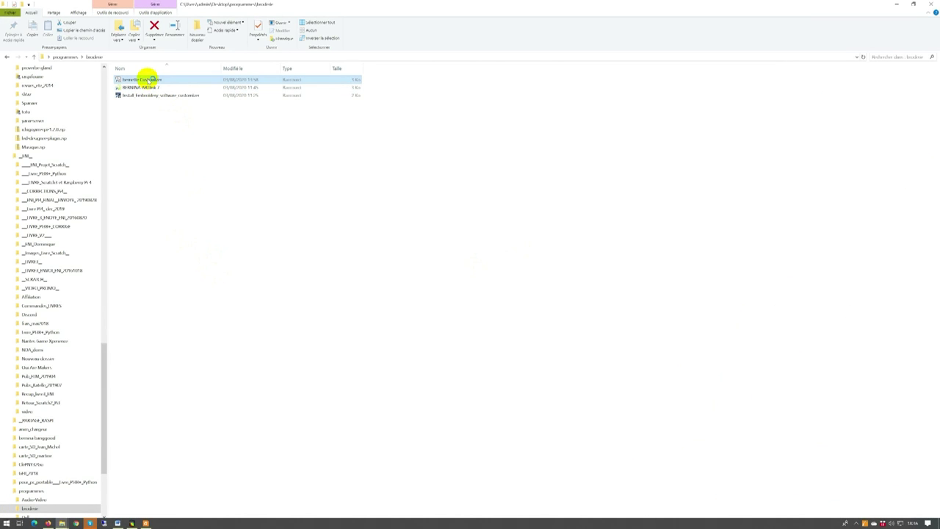
Launch the bernette Customizer from its shortcut in the bernina folder.
double_click(150, 79)
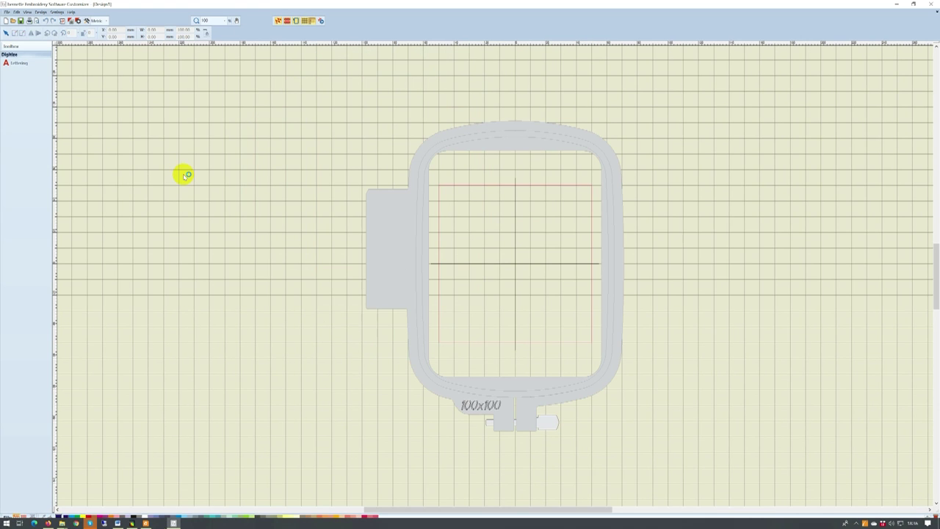
left_click(55, 11)
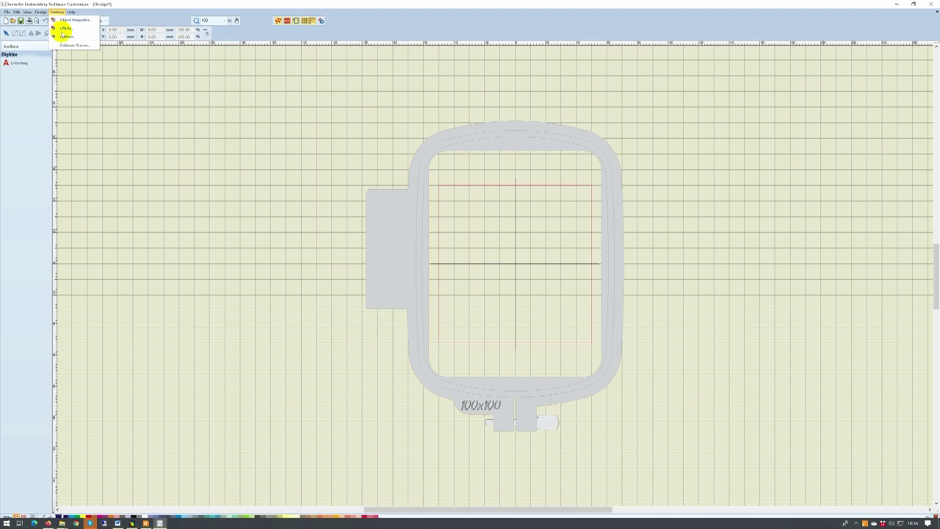
left_click(66, 36)
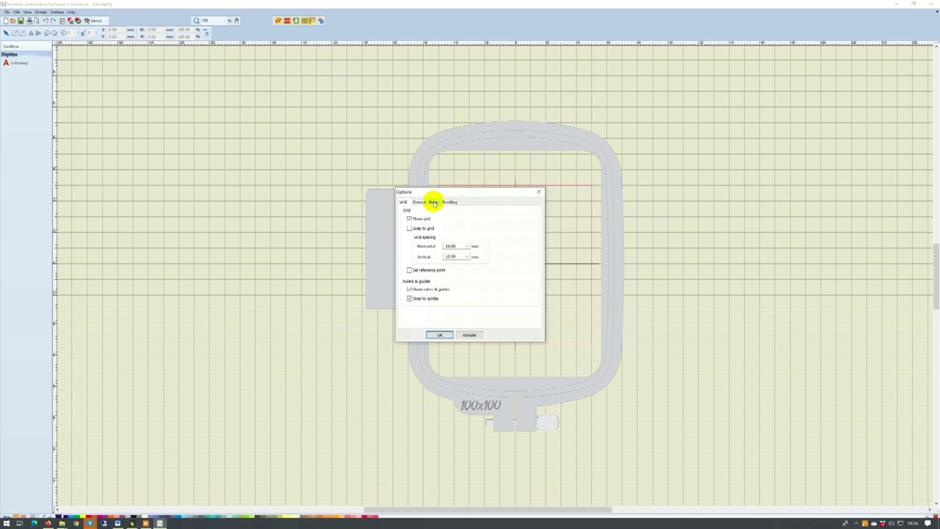
left_click(434, 202)
left_click(516, 228)
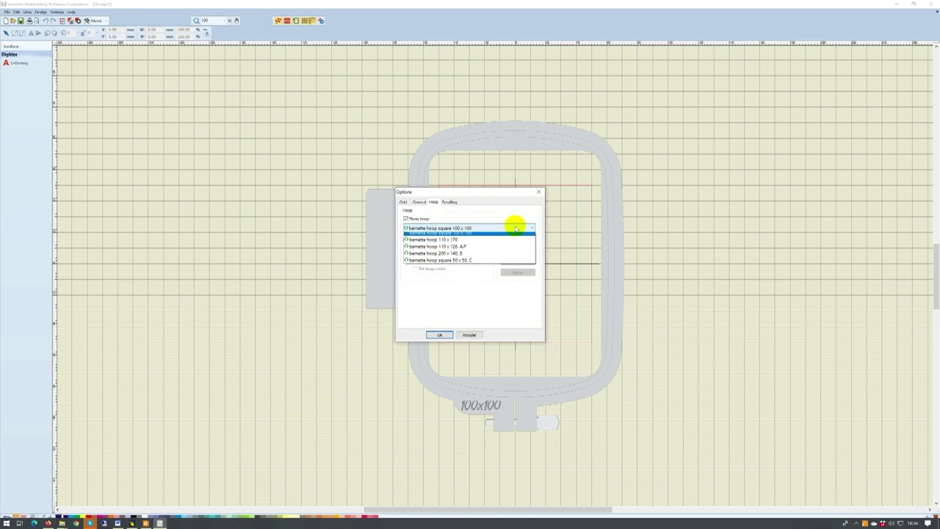
left_click(472, 250)
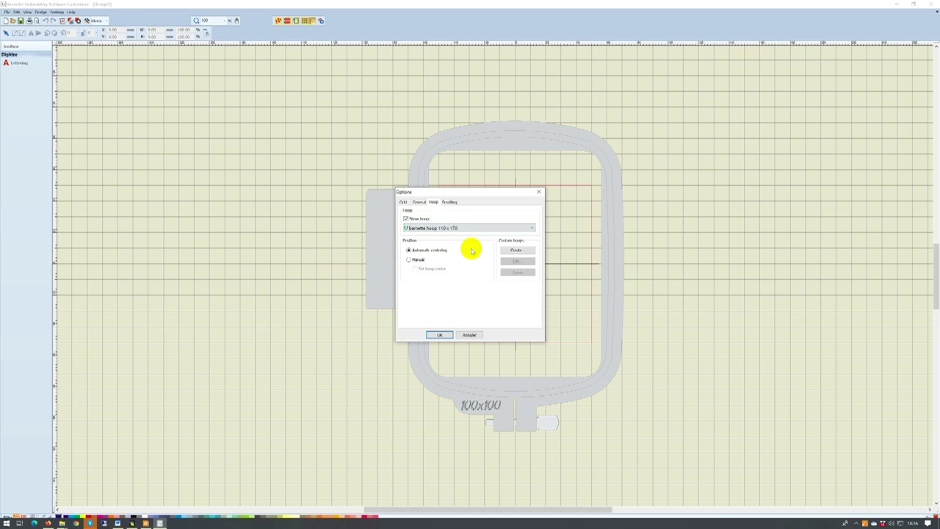
left_click(438, 335)
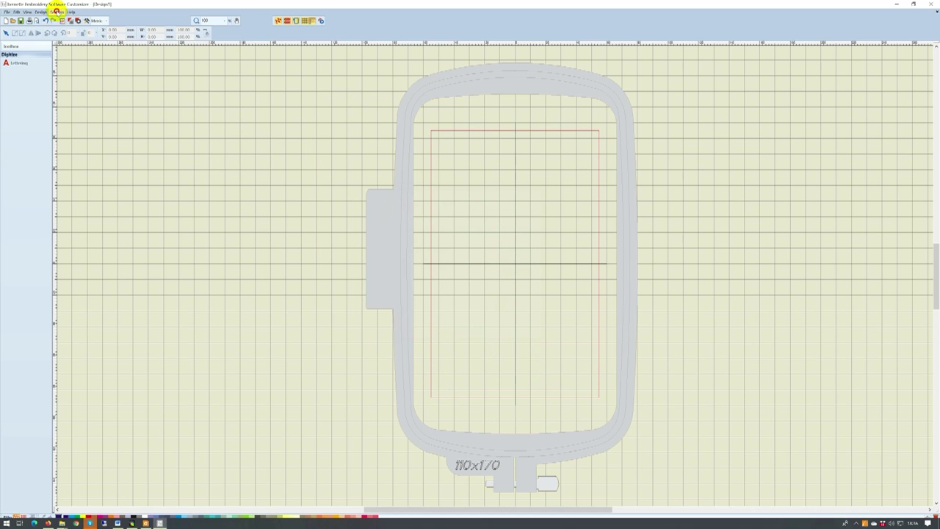
left_click(57, 12)
left_click(63, 36)
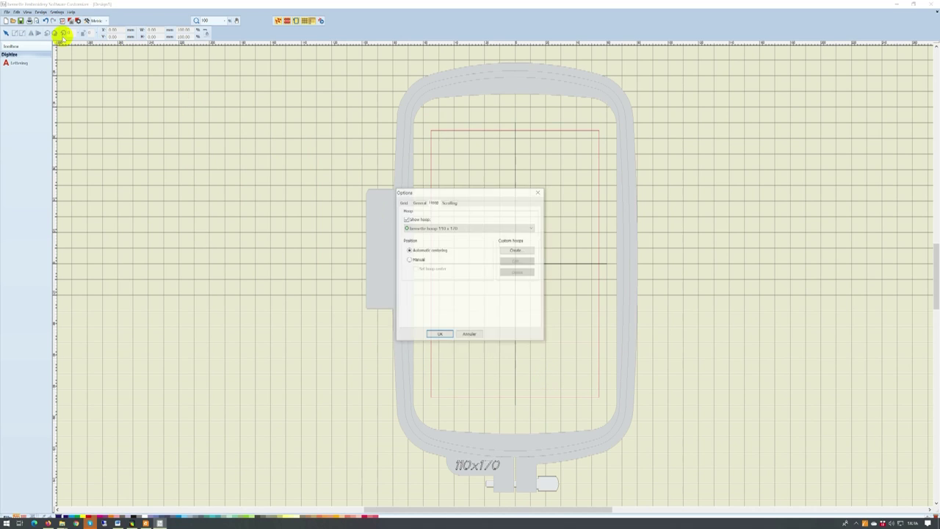
left_click(479, 227)
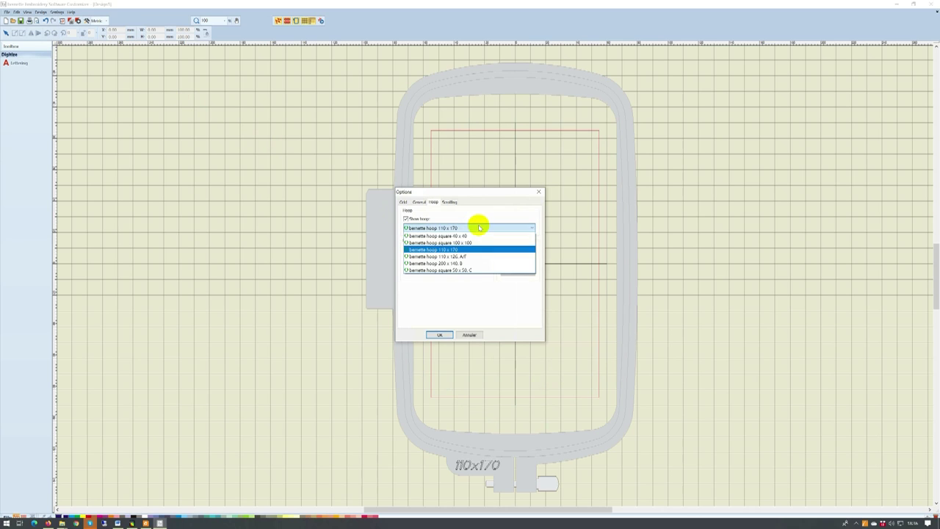
left_click(474, 243)
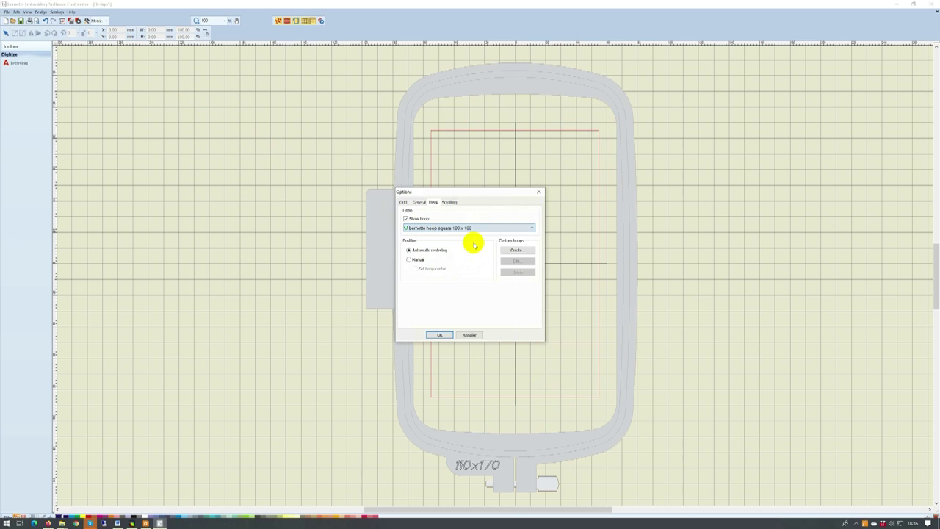
left_click(441, 335)
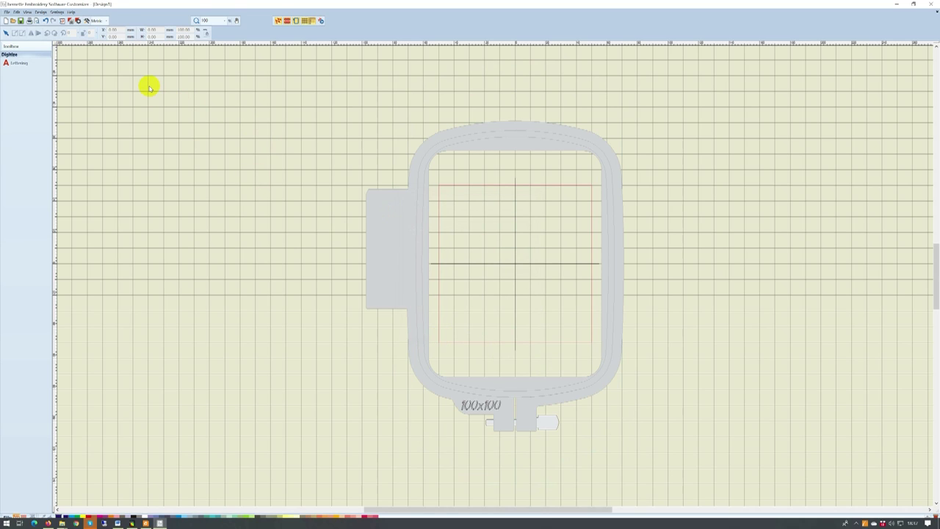
Open tutoriel_bateau.exp with the file type filter set to All Files.
left_click(8, 13)
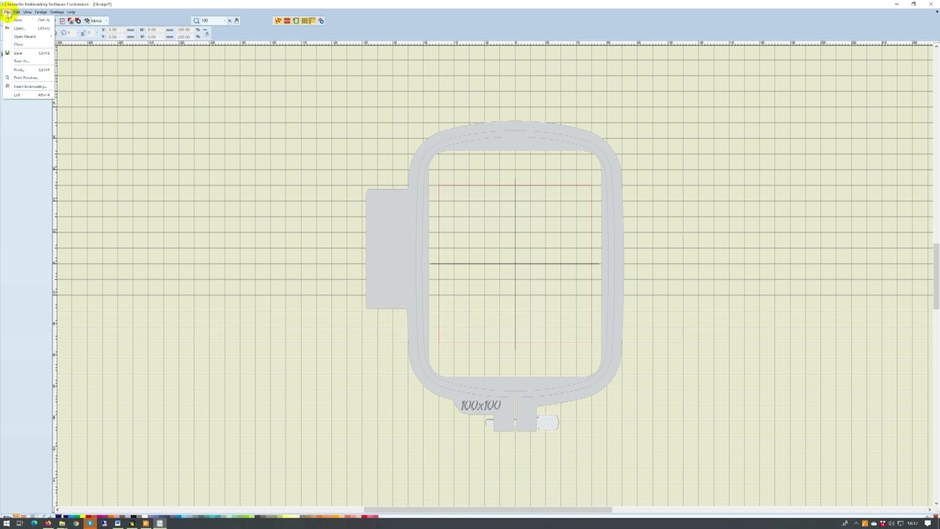
left_click(16, 29)
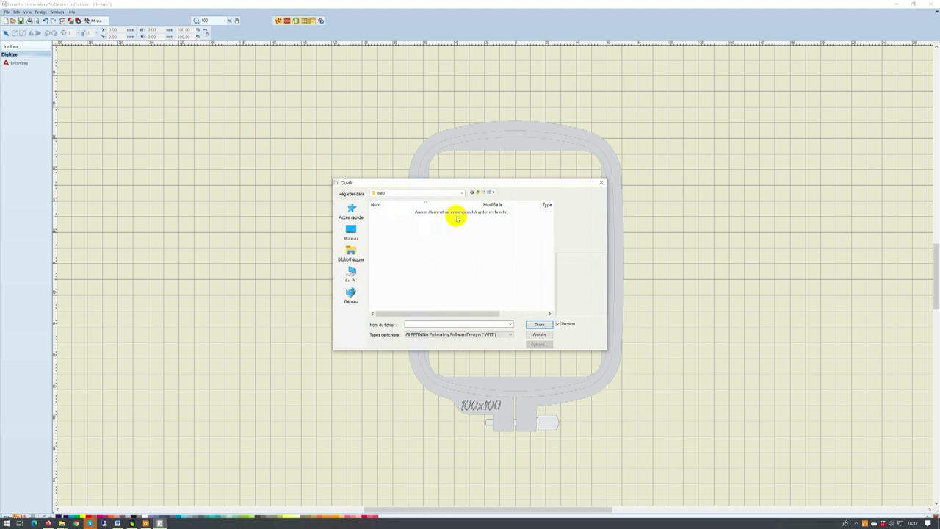
left_click(505, 334)
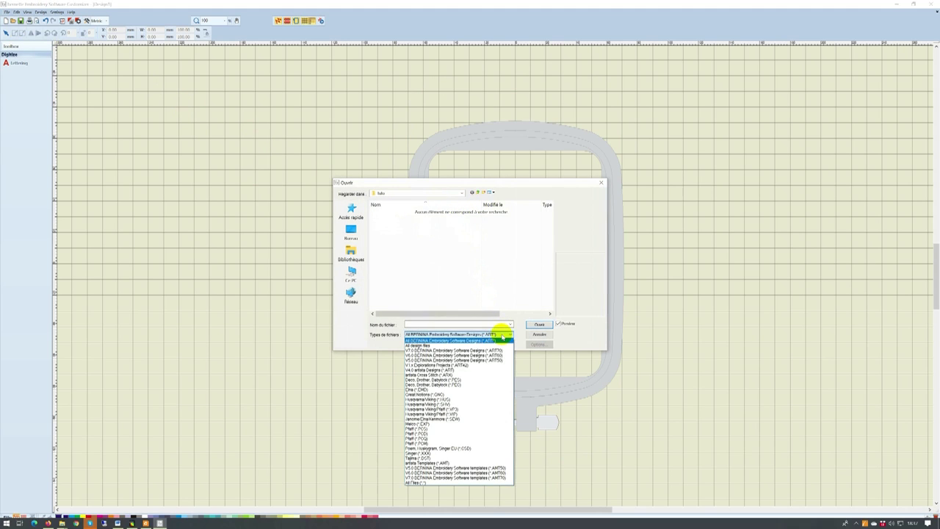
left_click(438, 483)
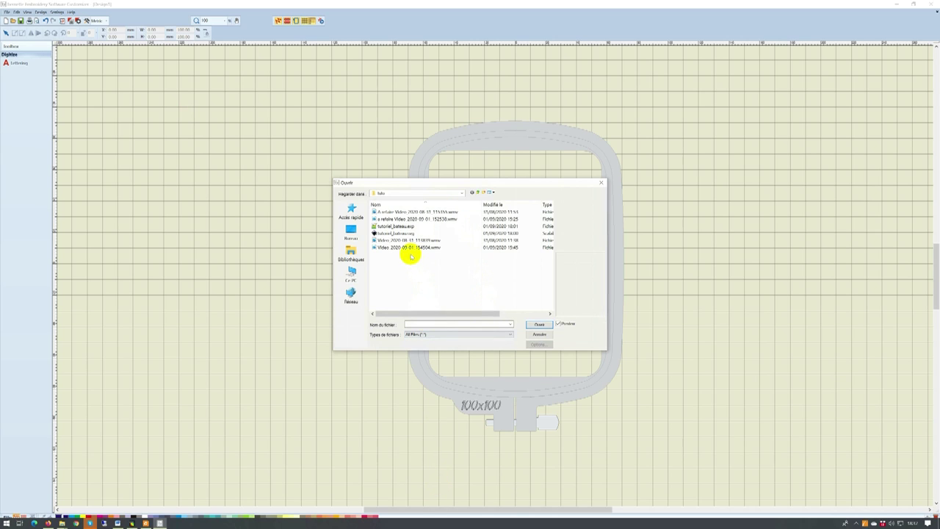
left_click(406, 228)
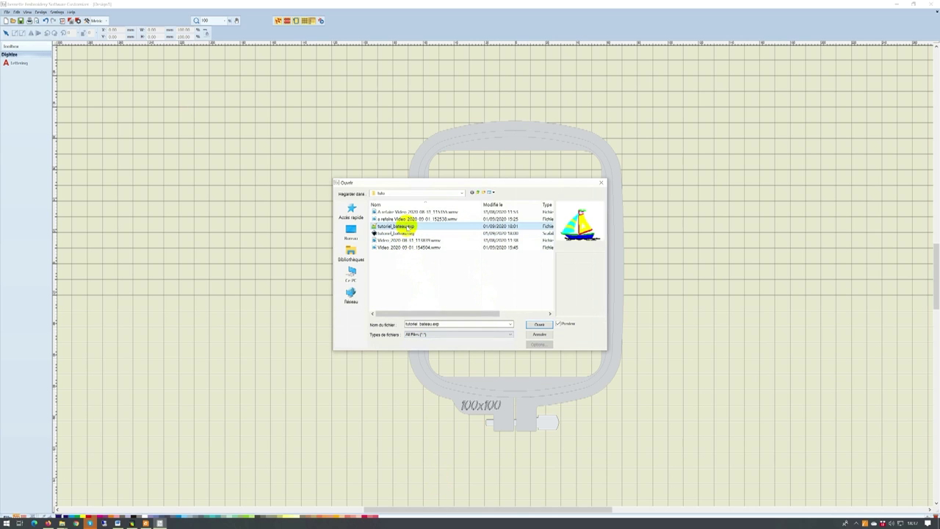
left_click(538, 324)
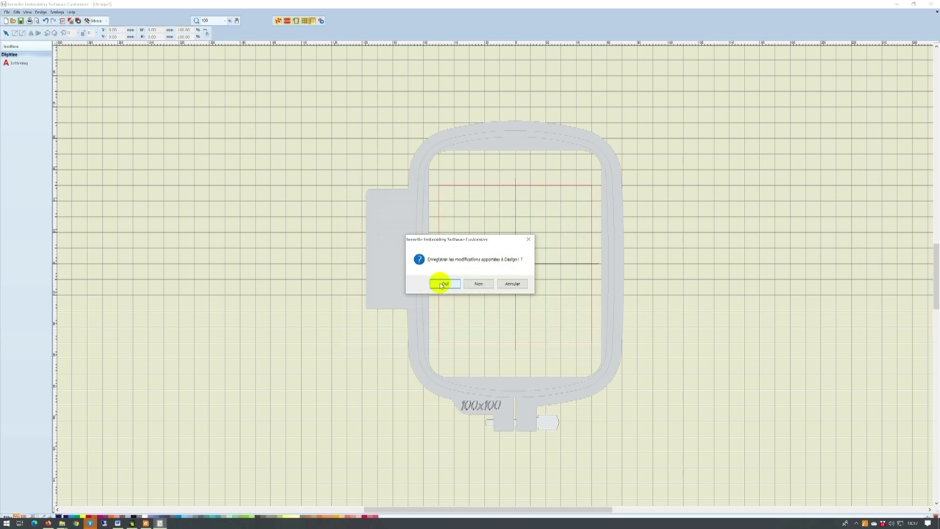
Discard the empty Design1 without saving, dismiss the notice, and zoom out to the hoop.
left_click(470, 284)
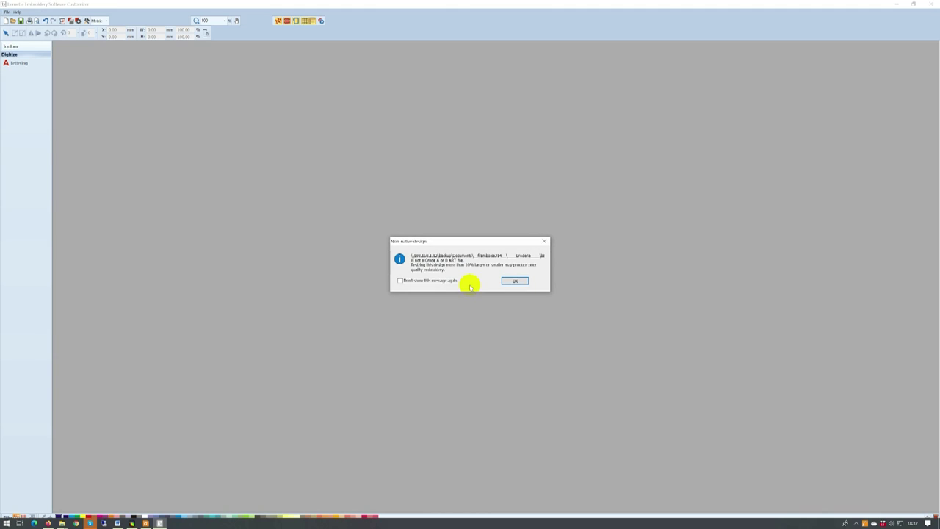
left_click(517, 280)
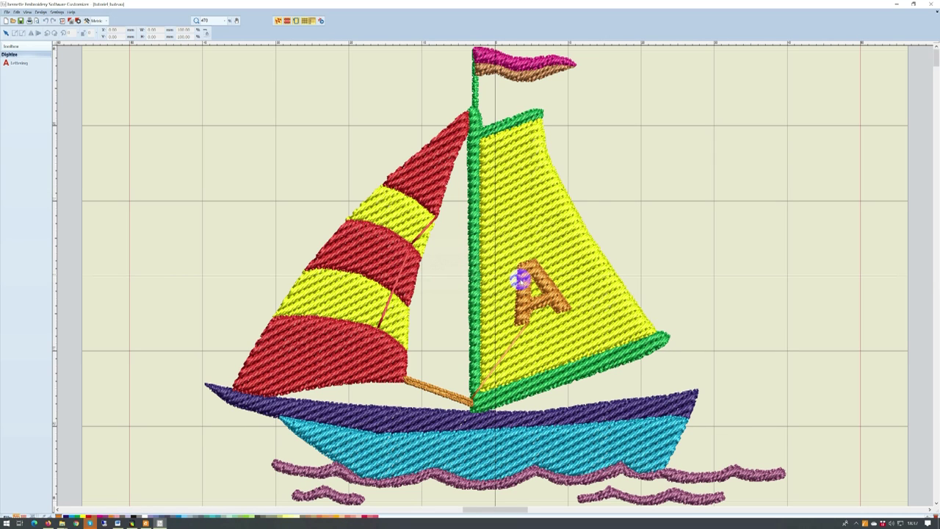
scroll(521, 278, "down", 1)
scroll(514, 278, "down", 1)
scroll(507, 278, "down", 1)
scroll(498, 277, "down", 1)
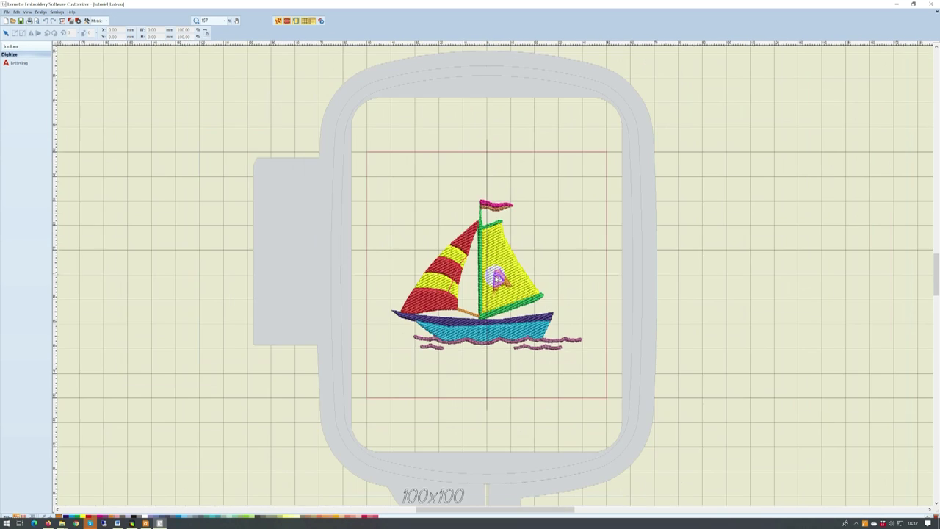
scroll(497, 277, "down", 1)
scroll(497, 278, "down", 1)
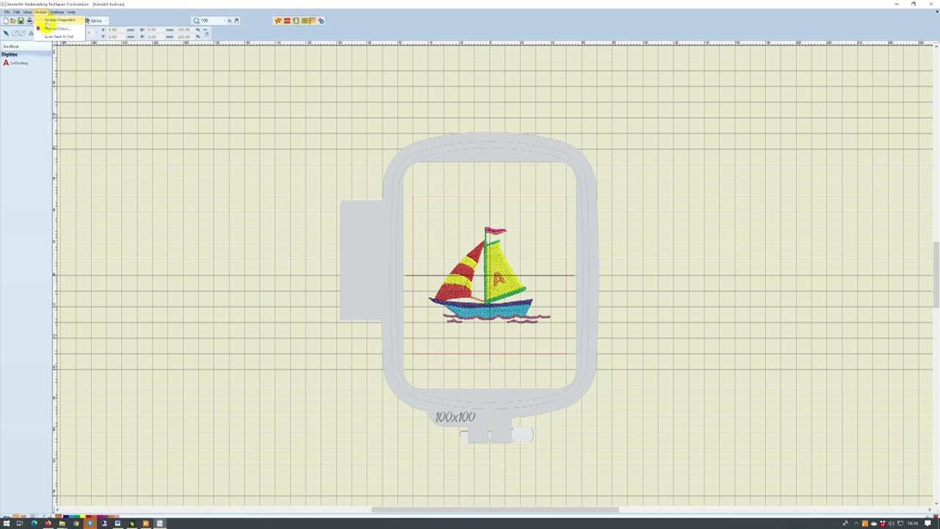
In the design's thread colours, recolour the first thread green and describe it 'Bas de la coque'.
left_click(50, 28)
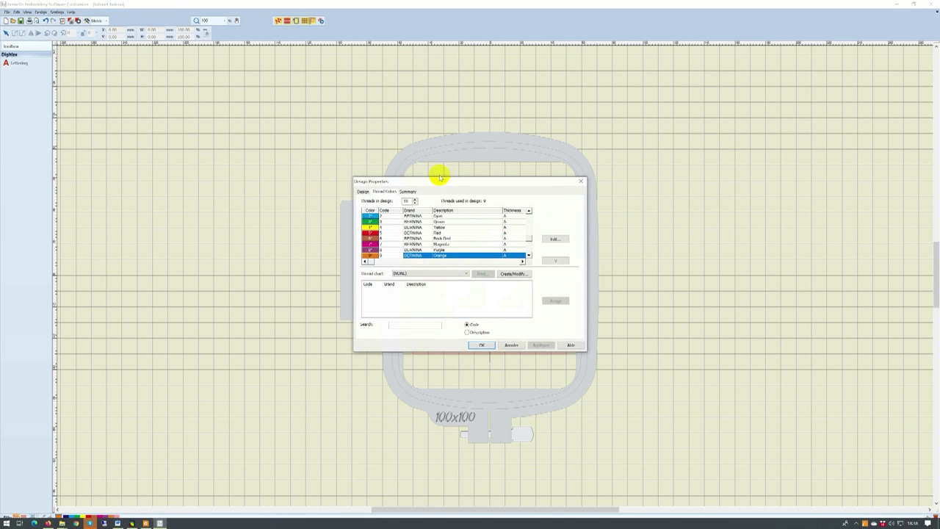
left_click_drag(451, 180, 180, 164)
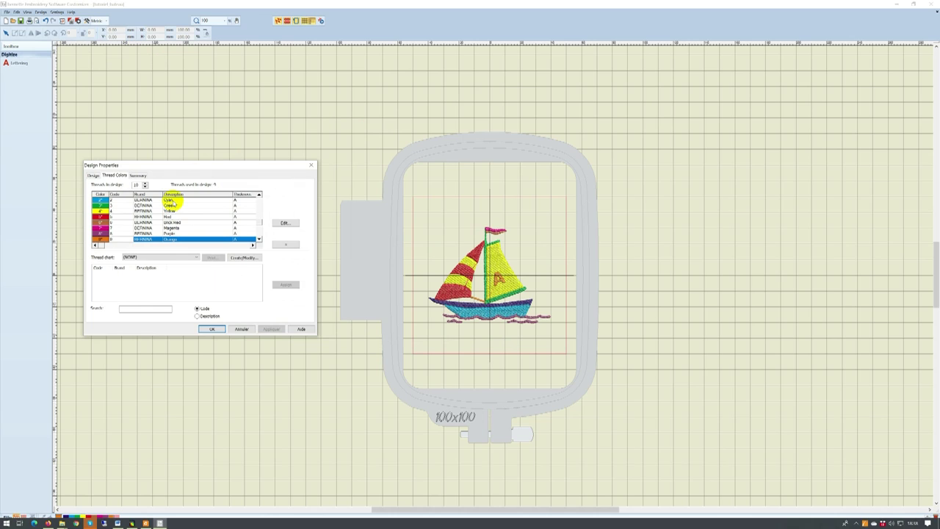
left_click(170, 201)
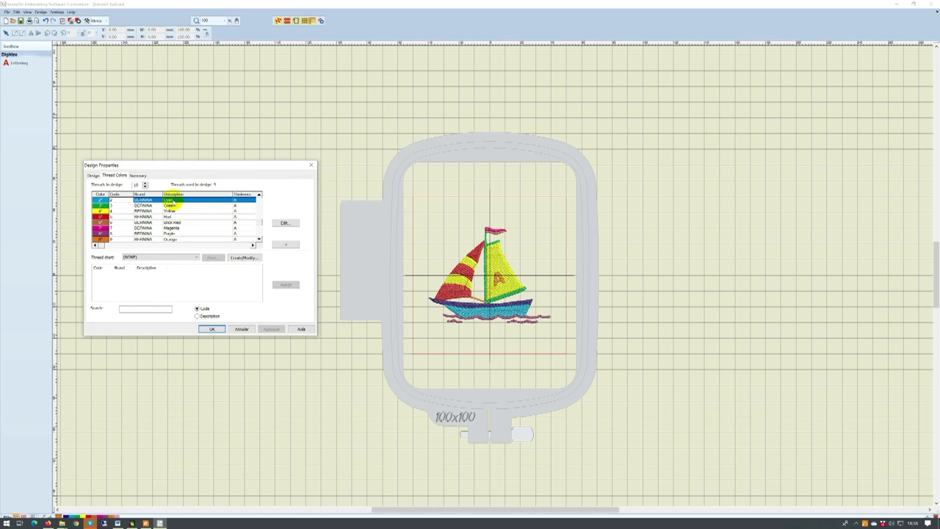
double_click(176, 201)
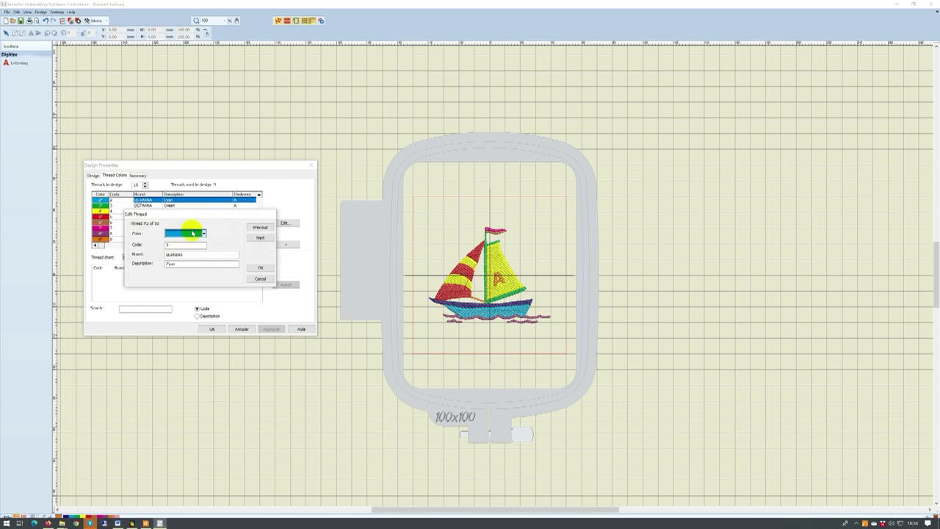
left_click(186, 264)
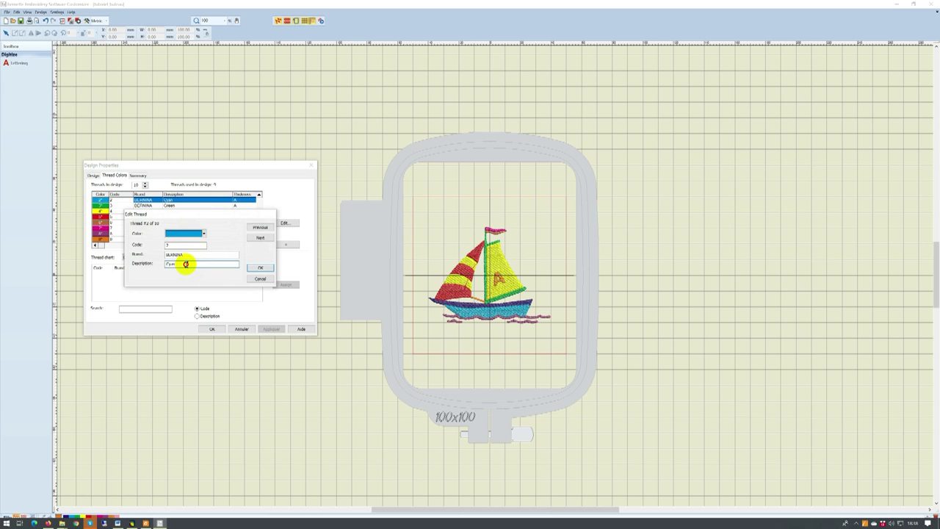
left_click_drag(185, 264, 162, 262)
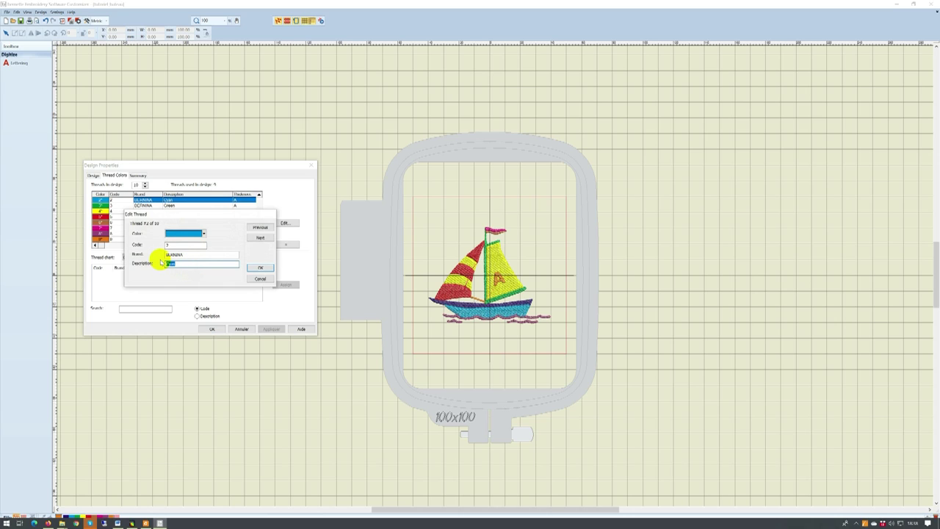
type("Bas de la coque")
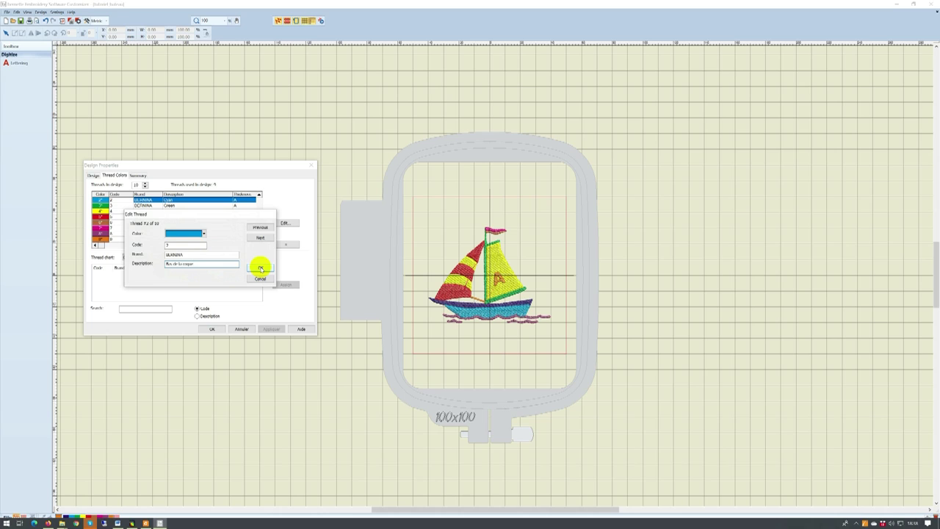
left_click(205, 234)
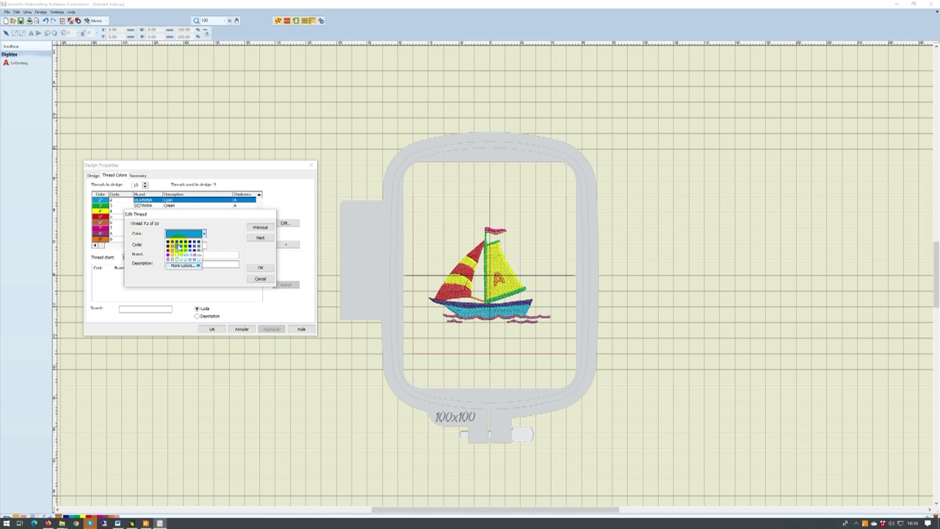
left_click(181, 247)
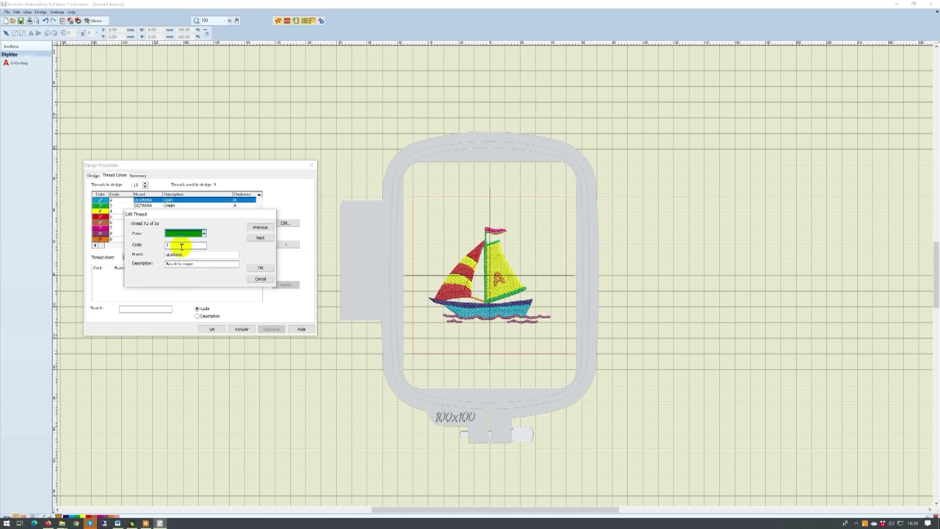
left_click(261, 268)
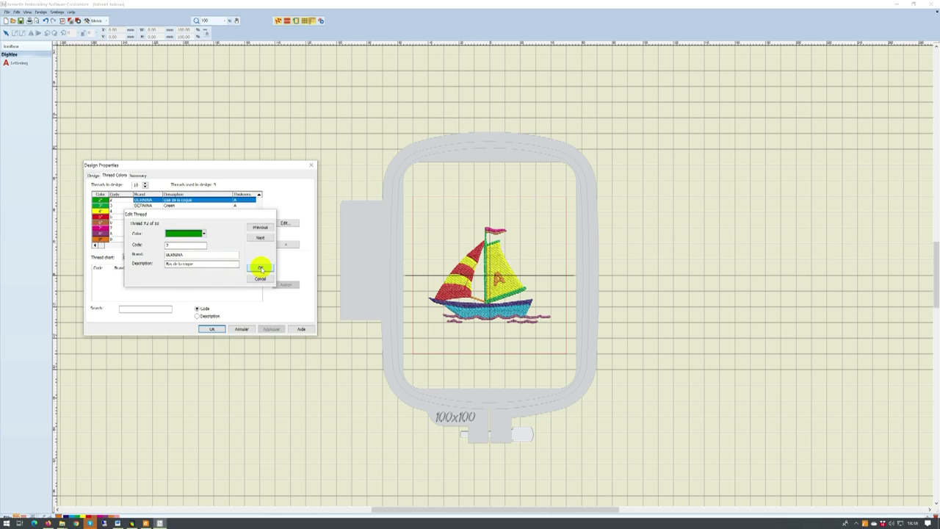
left_click(261, 268)
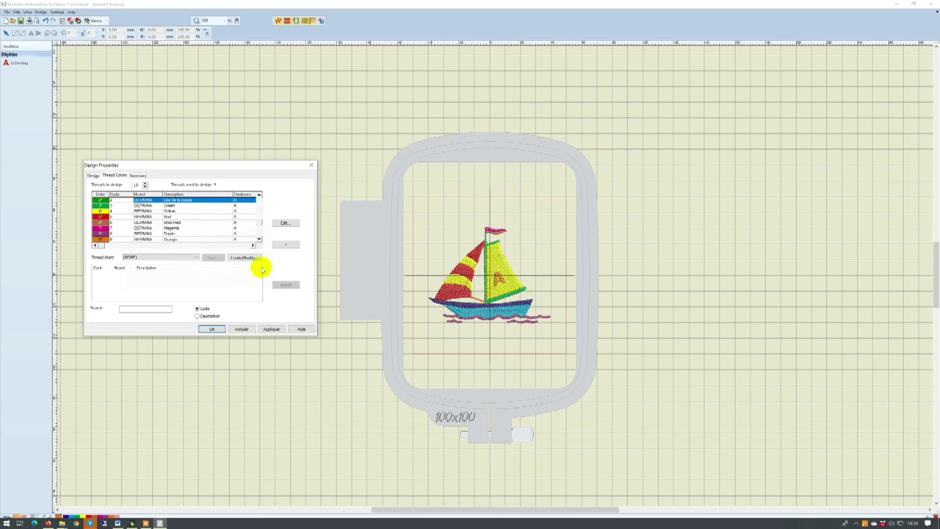
Apply the green hull, then make thread 2 grey with the description 'Mat Gris'.
left_click(270, 329)
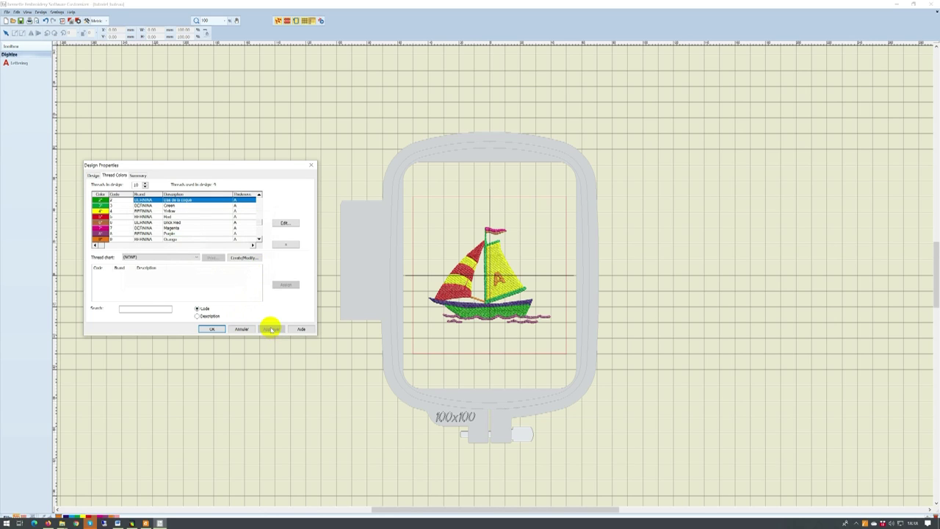
left_click(171, 205)
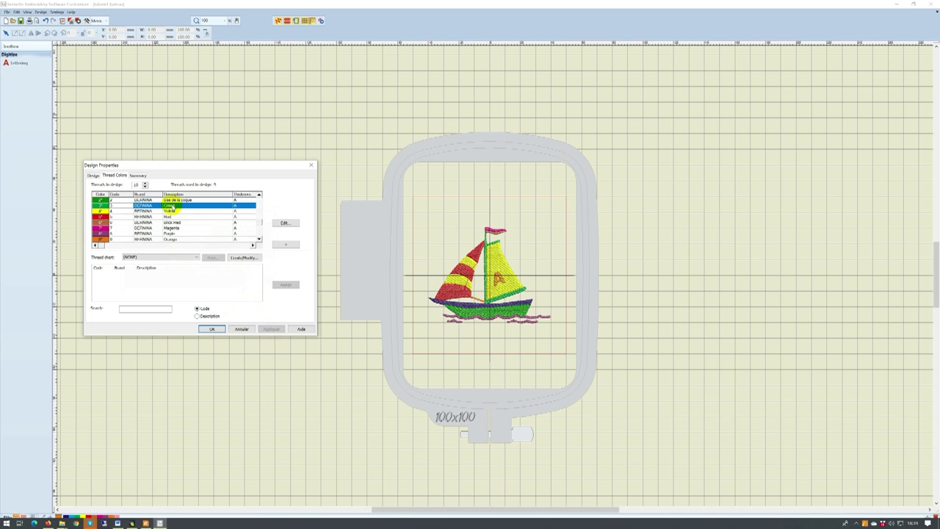
double_click(171, 206)
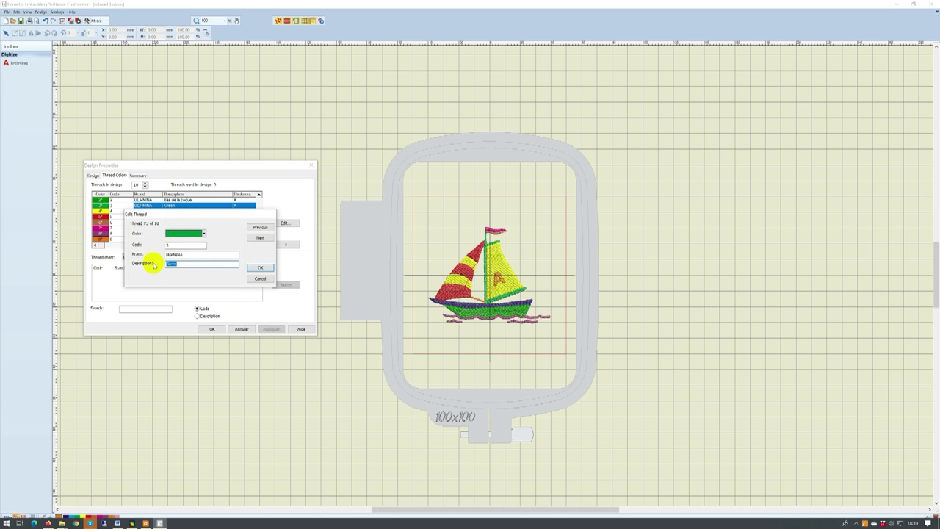
type("Hull g")
type("re")
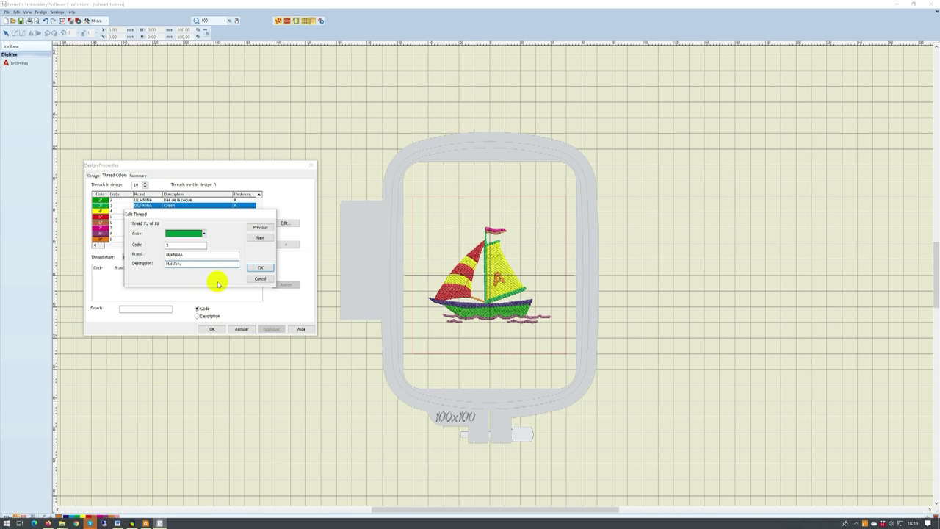
left_click(204, 234)
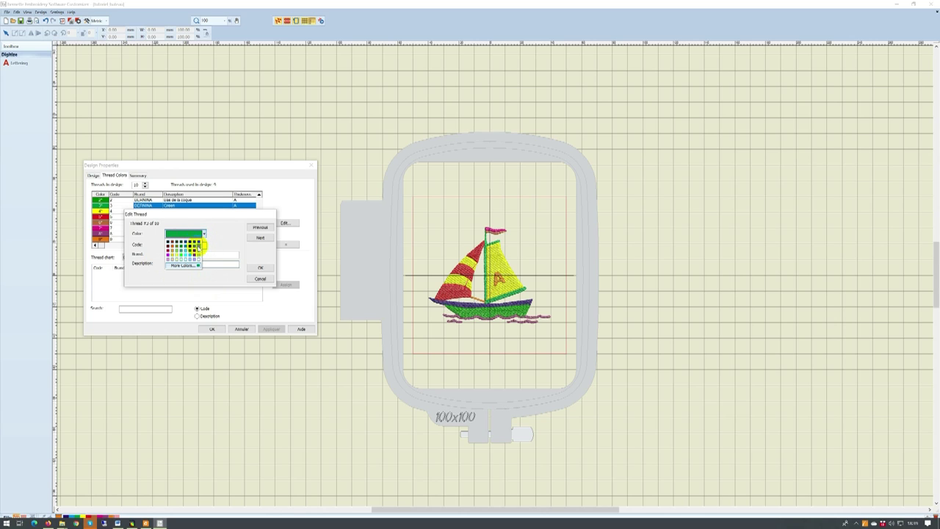
left_click(198, 250)
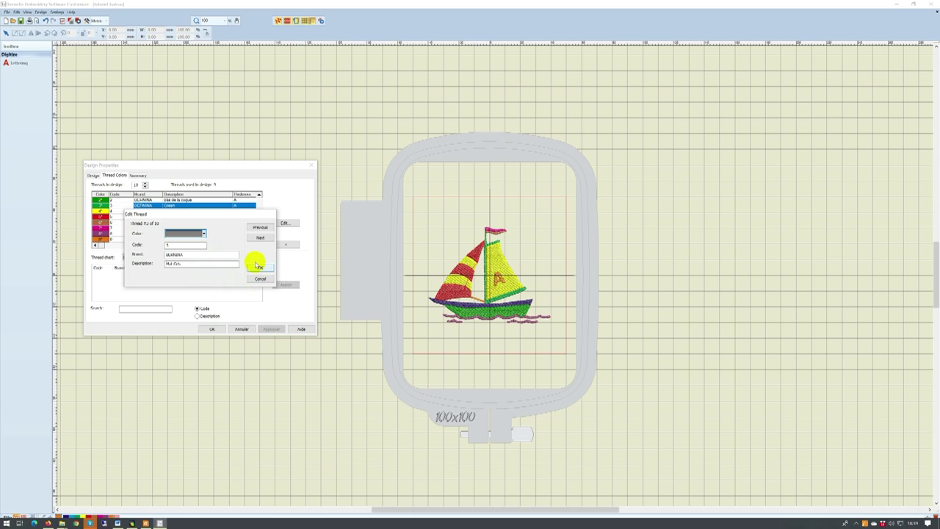
left_click(259, 268)
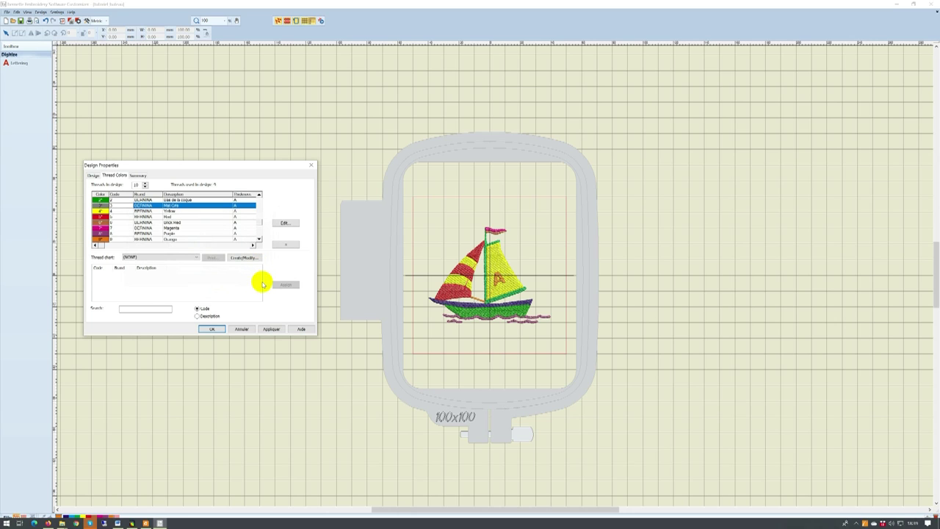
Apply the grey mast colour and give the yellow thread a new descriptive name.
left_click(271, 329)
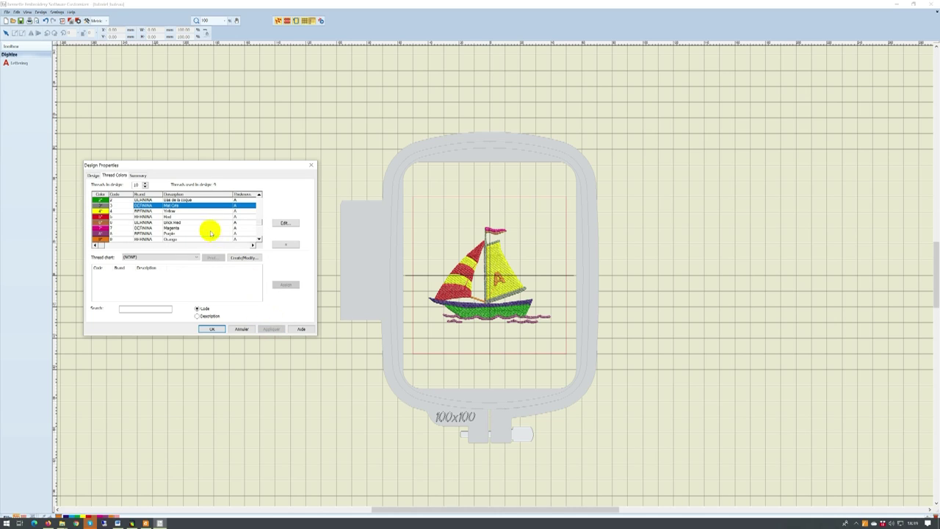
left_click(172, 212)
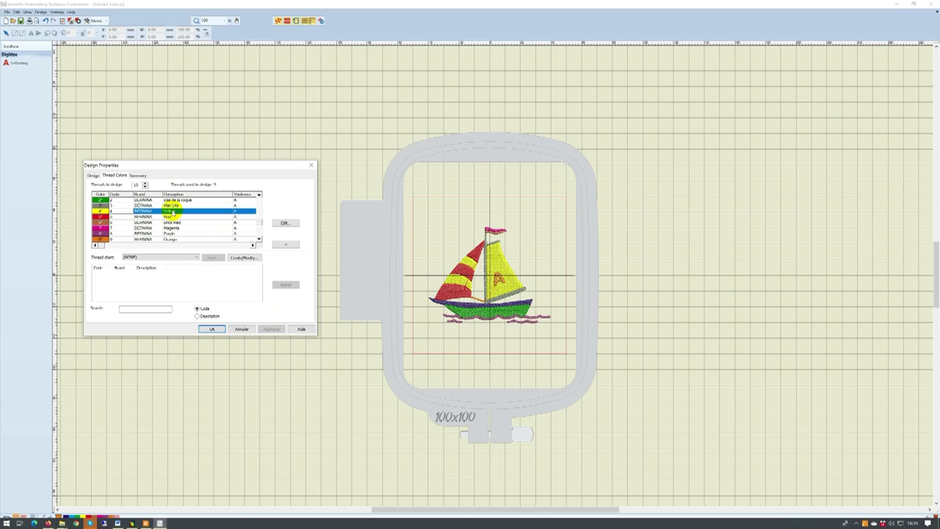
double_click(174, 211)
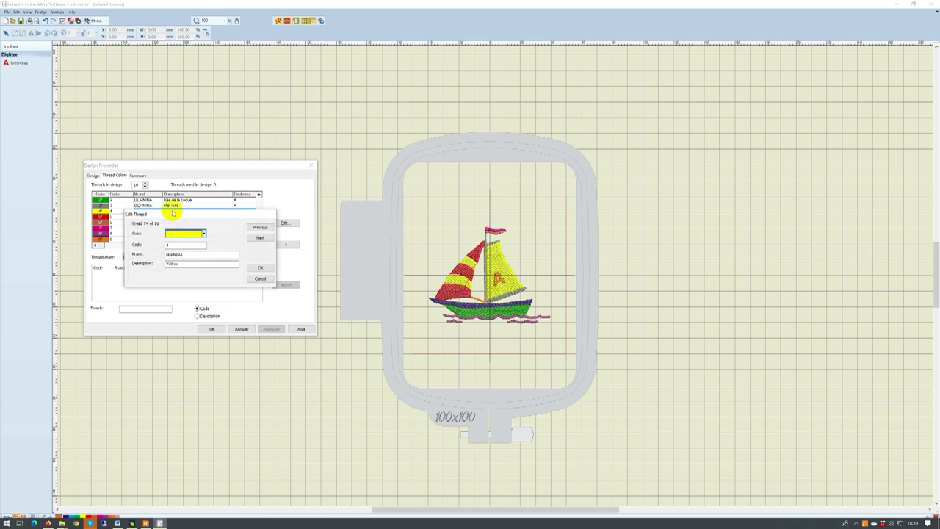
double_click(168, 263)
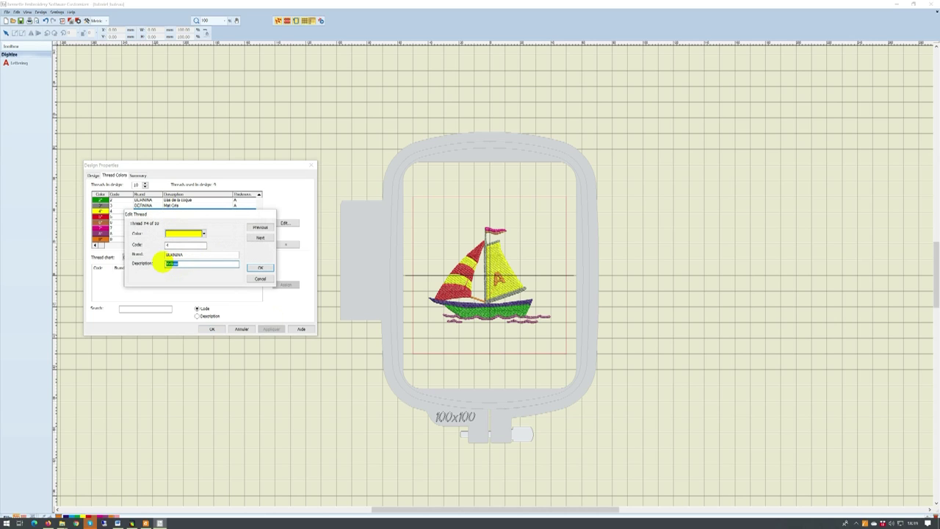
type("VelBl")
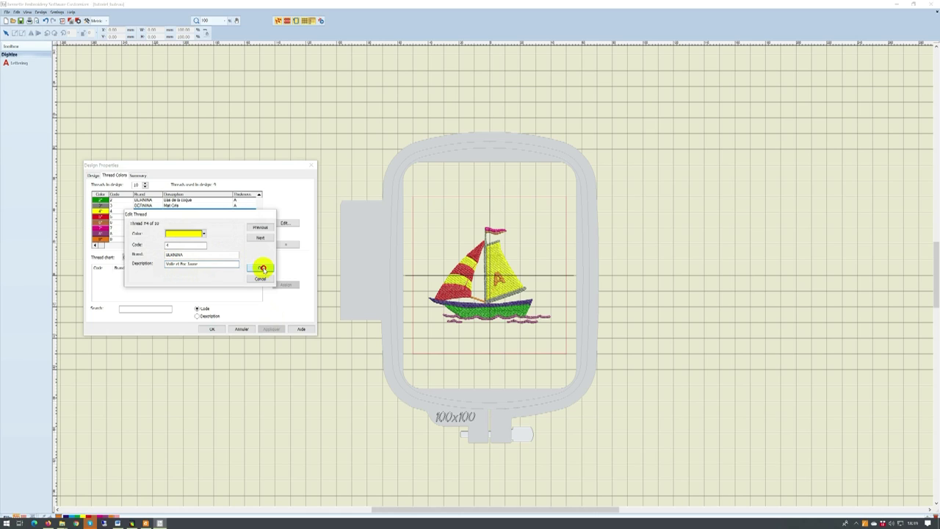
left_click(260, 267)
Rename the red thread to 'Foc rouge' and apply the thread changes.
double_click(170, 216)
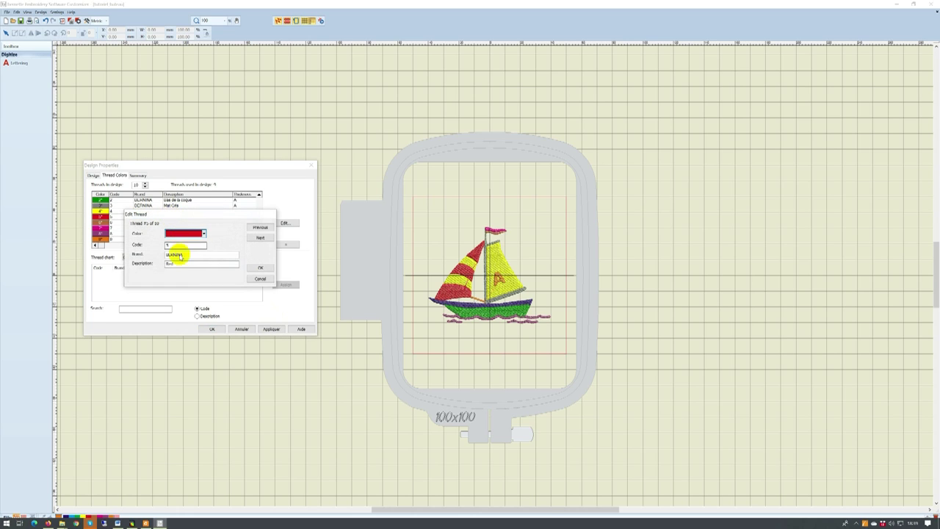
left_click(179, 263)
left_click_drag(179, 263, 150, 263)
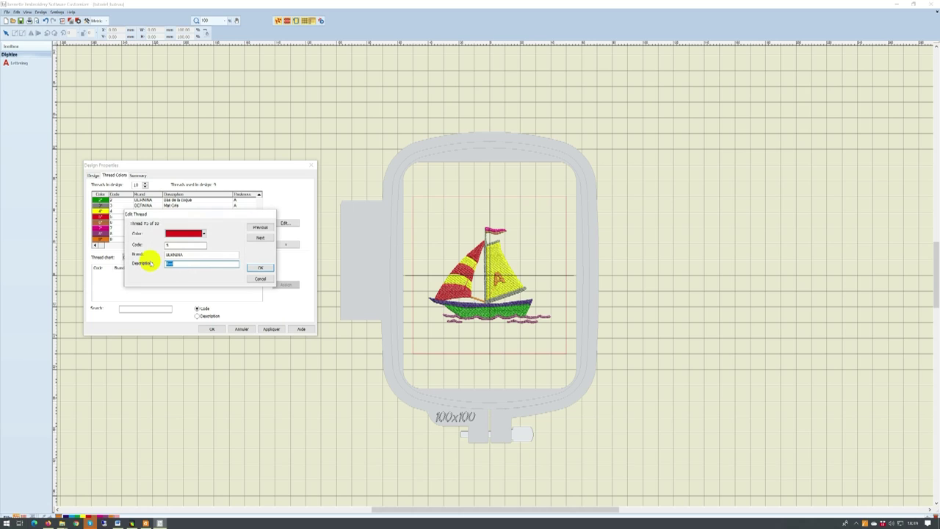
type("B")
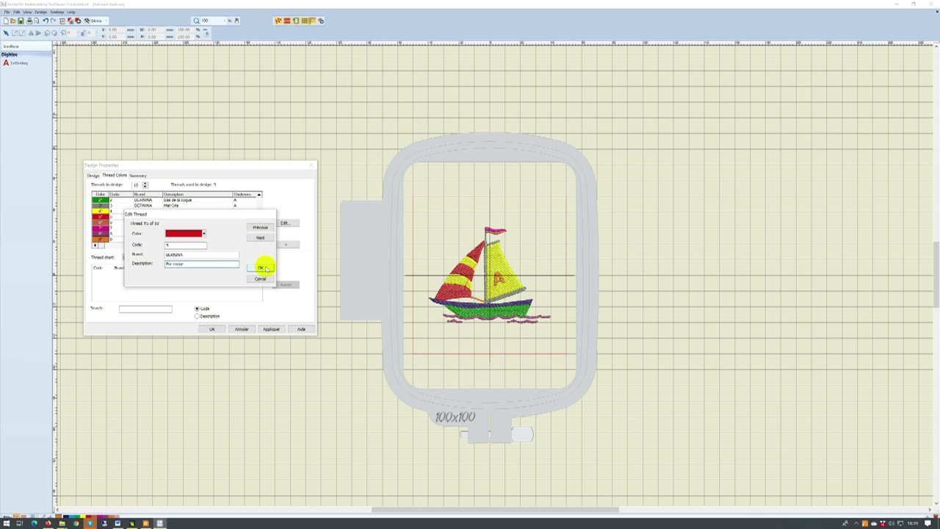
left_click(262, 268)
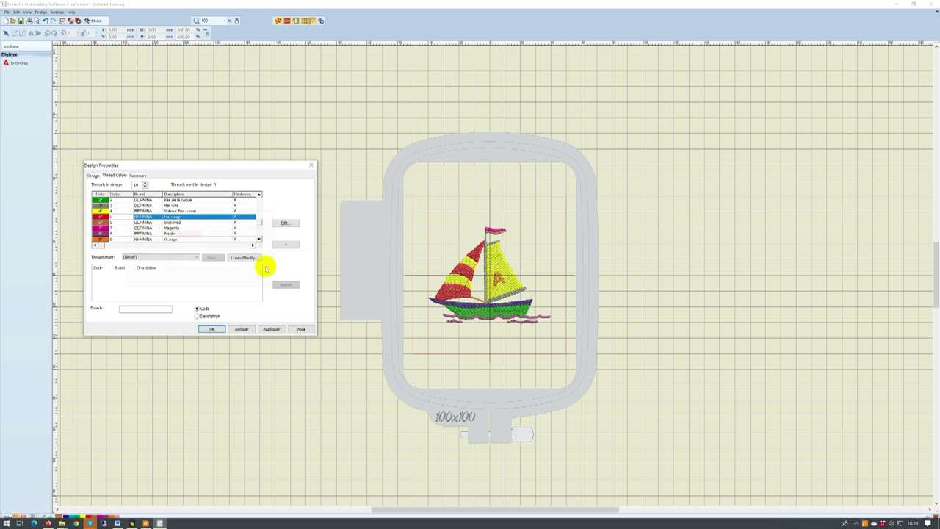
left_click(271, 329)
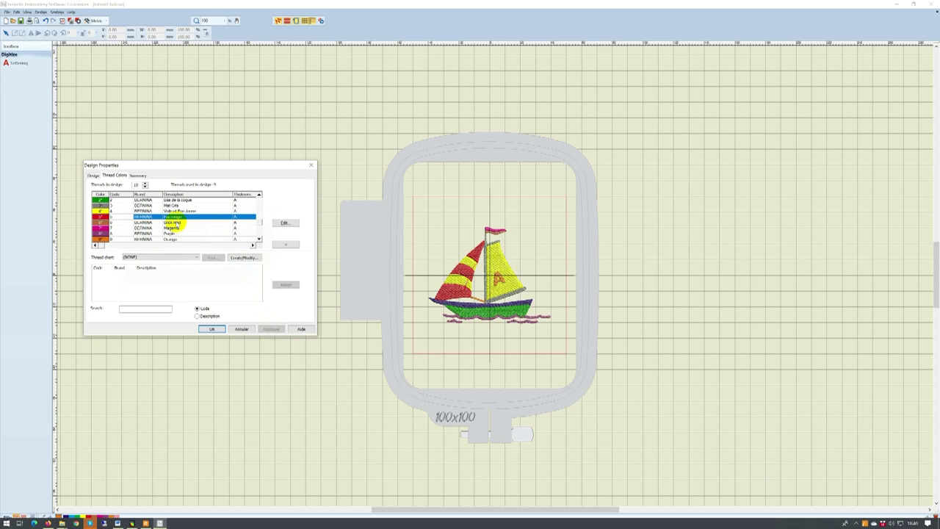
Recolour the Brick Red thread to black with a new description and apply it.
double_click(178, 222)
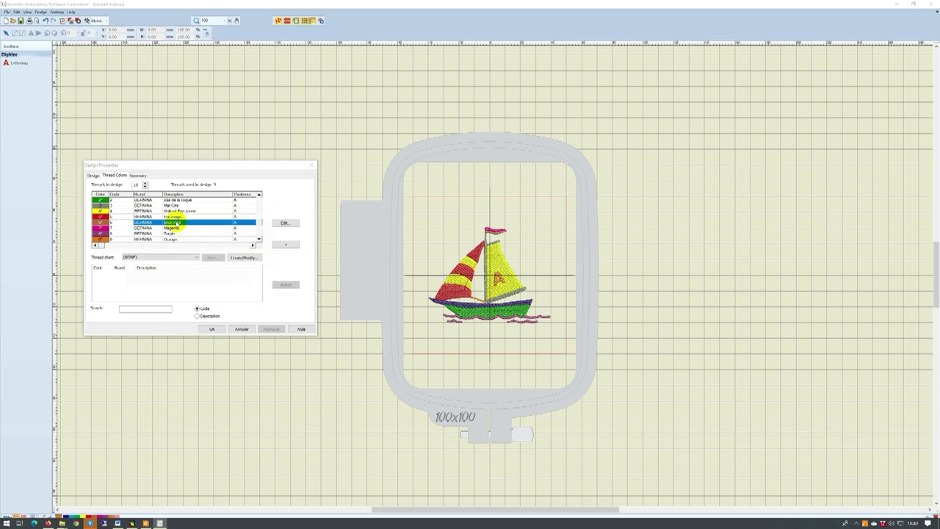
left_click(204, 234)
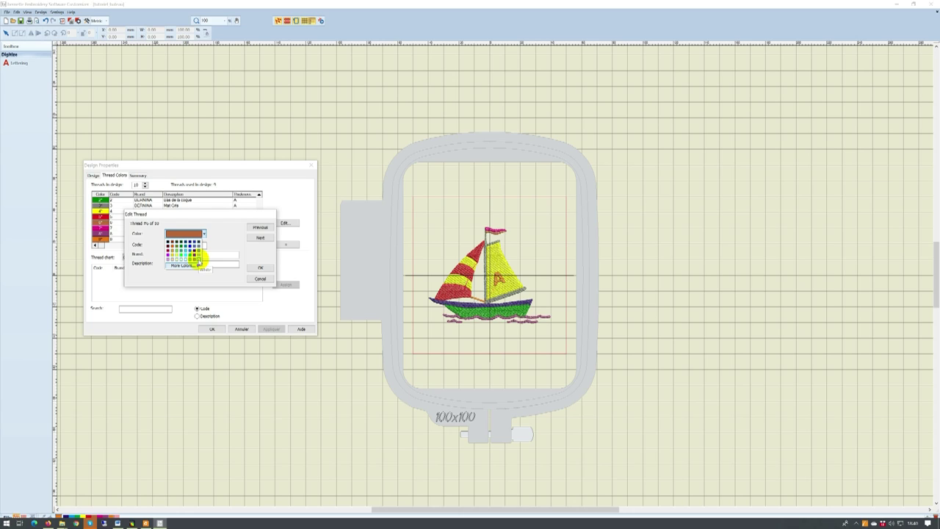
left_click(169, 242)
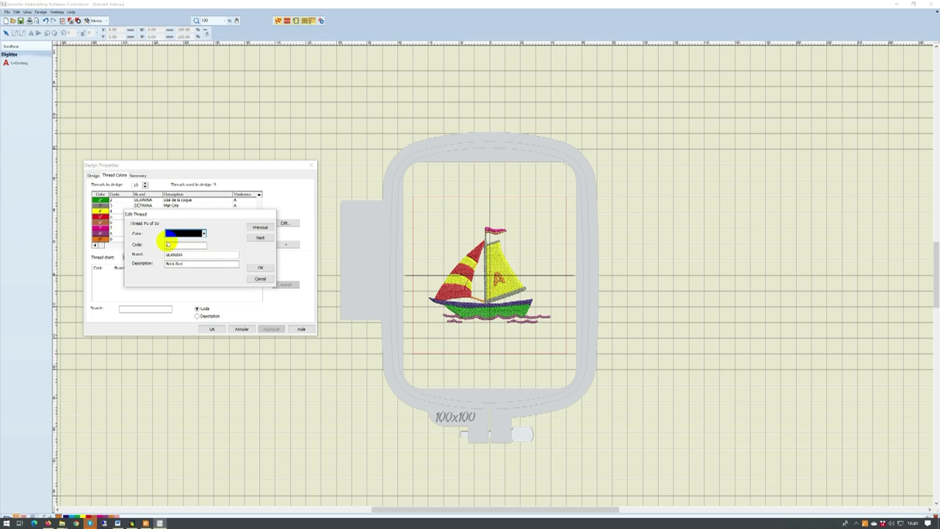
double_click(184, 262)
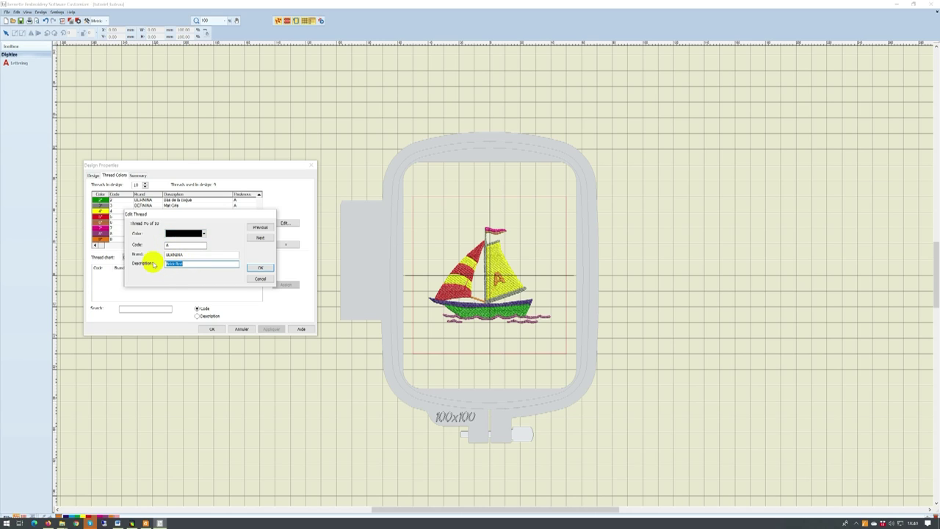
type("bl")
type("a")
type("b")
left_click(260, 267)
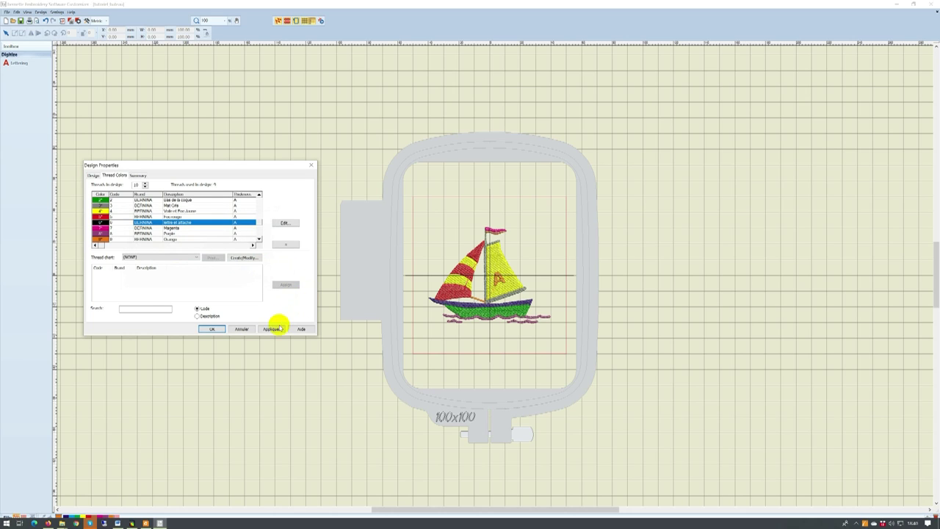
left_click(272, 328)
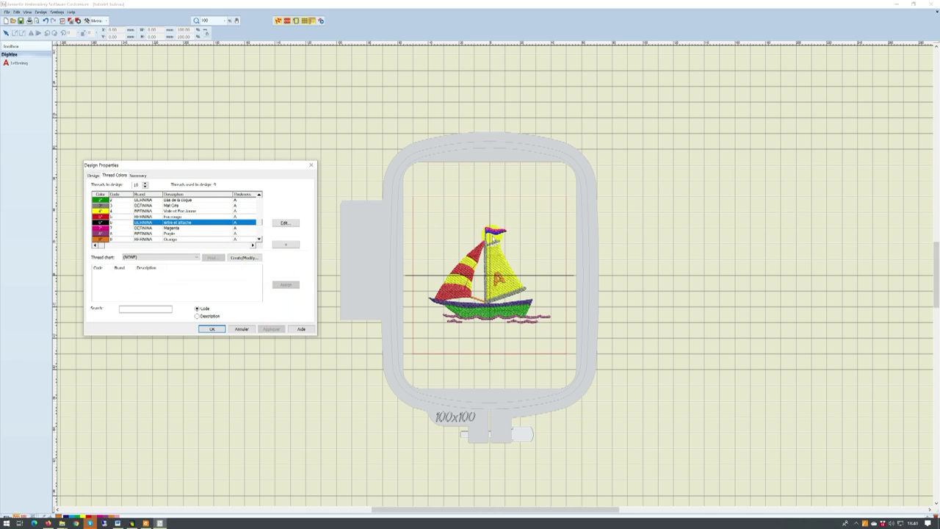
Describe thread 6 as 'Voile du drapeau' and change its colour to lime green.
double_click(173, 222)
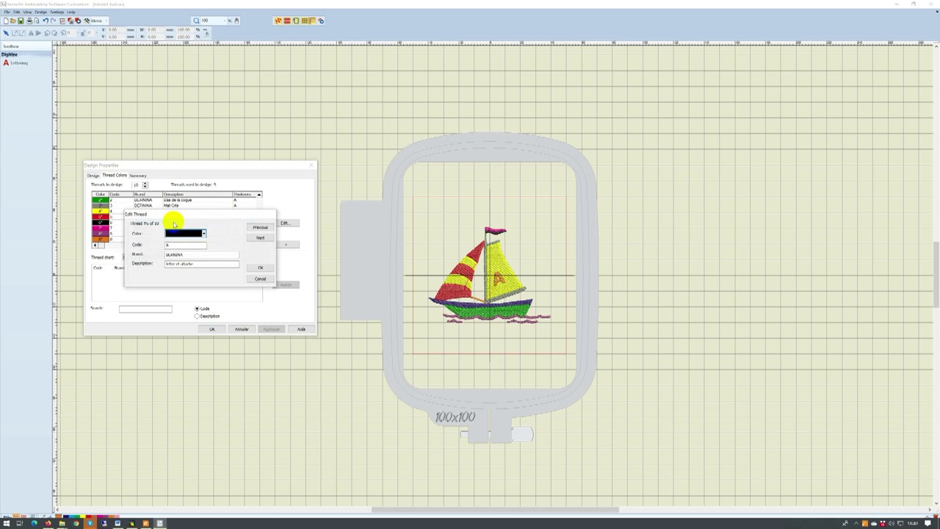
left_click_drag(196, 263, 166, 262)
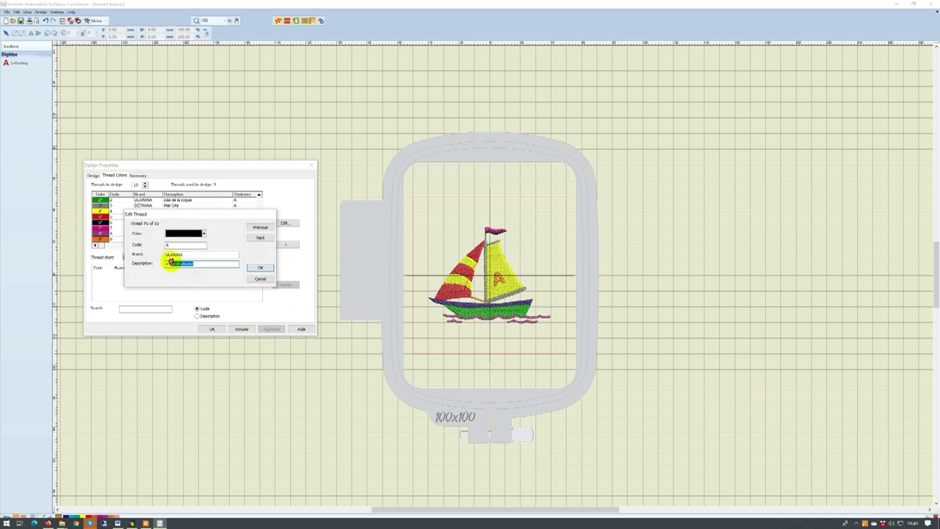
type("Bas du dra")
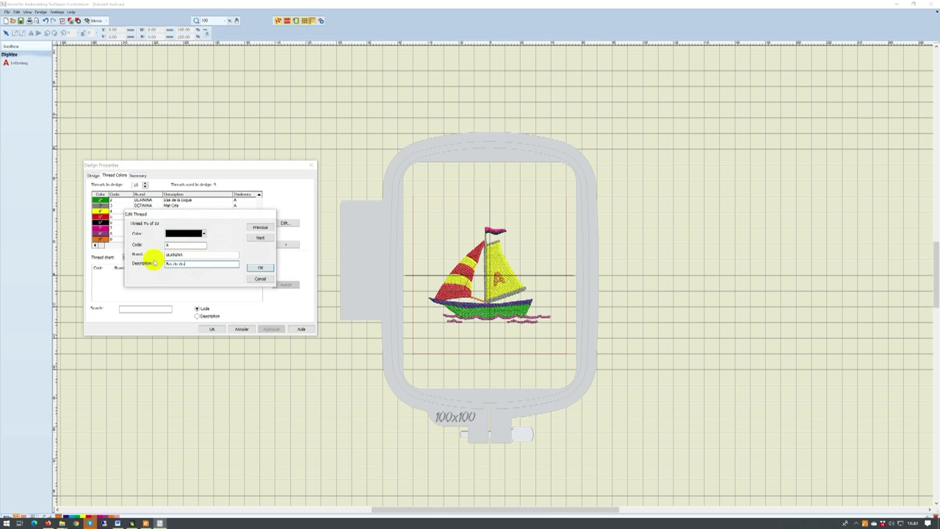
type("que")
left_click(201, 235)
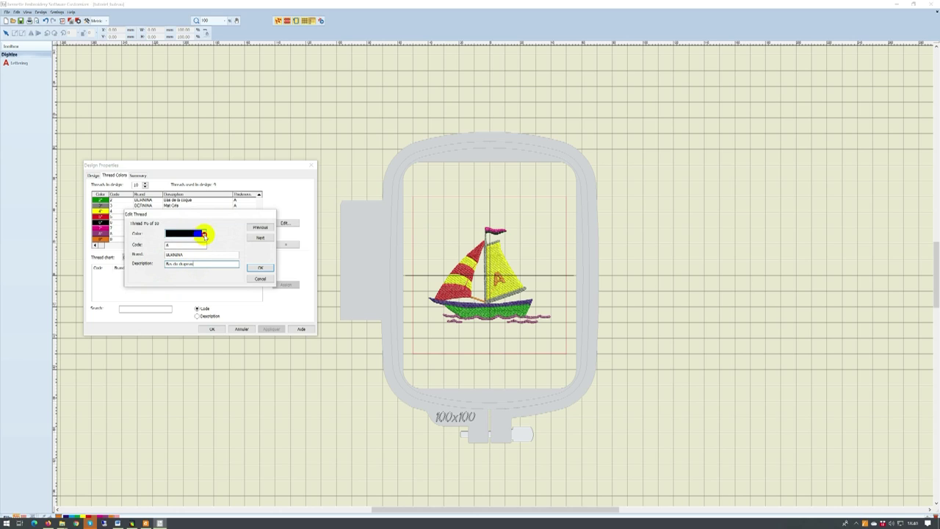
left_click(205, 235)
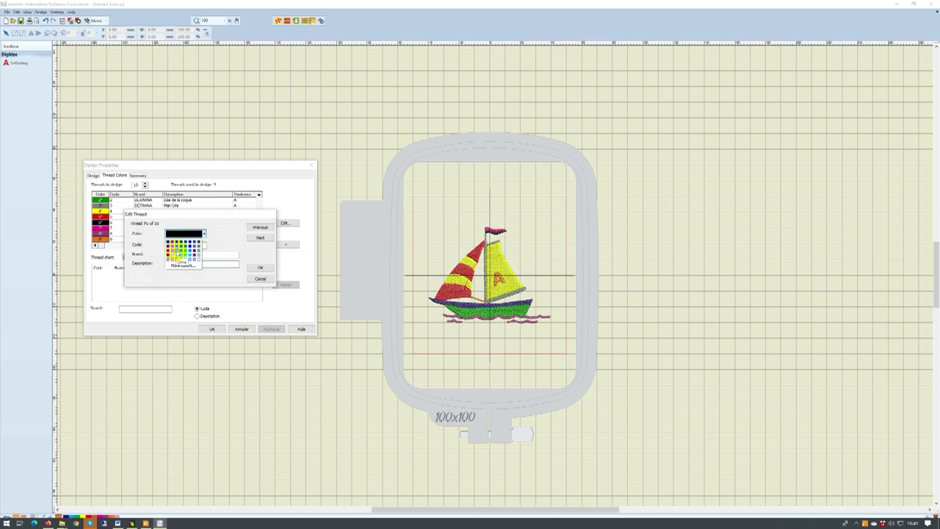
left_click(178, 252)
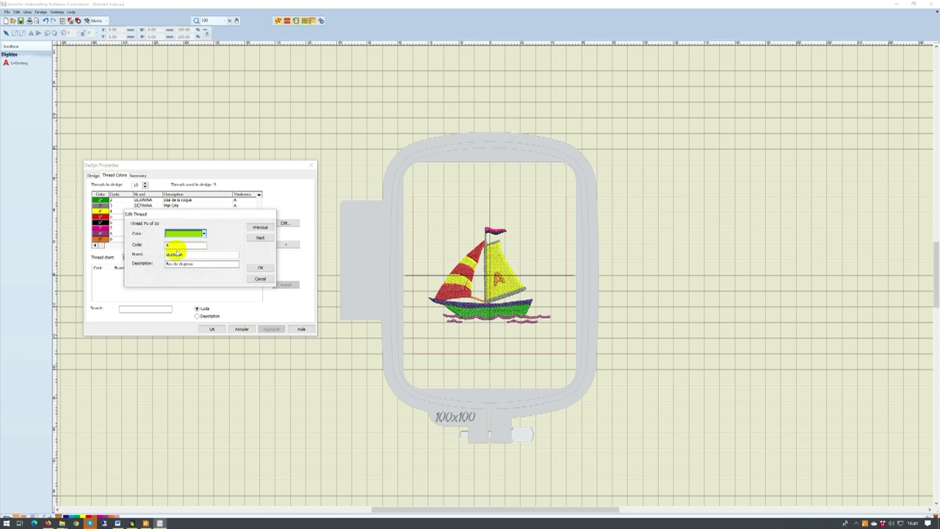
left_click(261, 268)
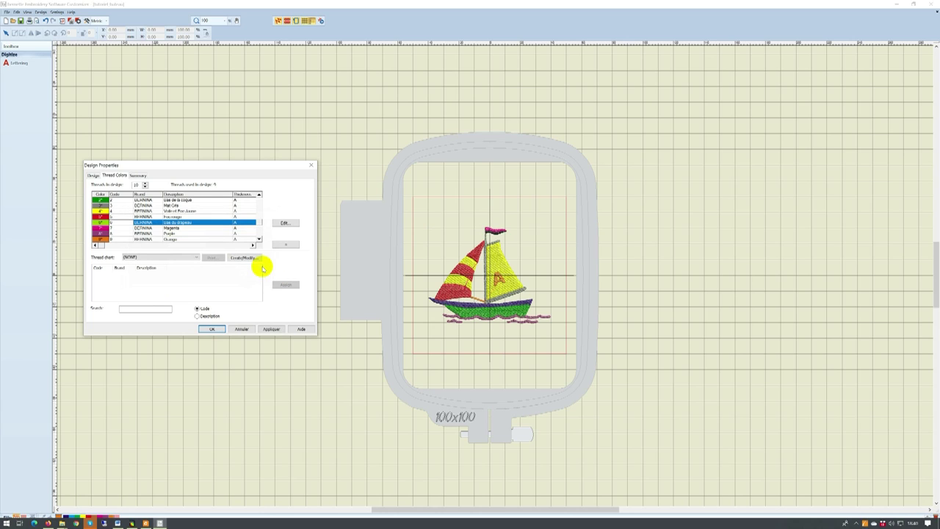
Apply the pending changes and describe thread 7 as 'haut du drapeau'.
left_click(273, 328)
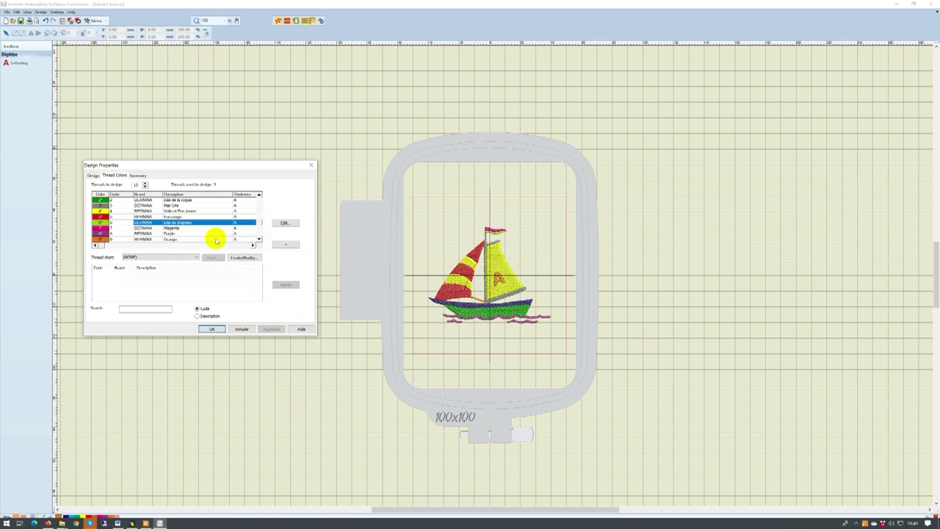
double_click(174, 228)
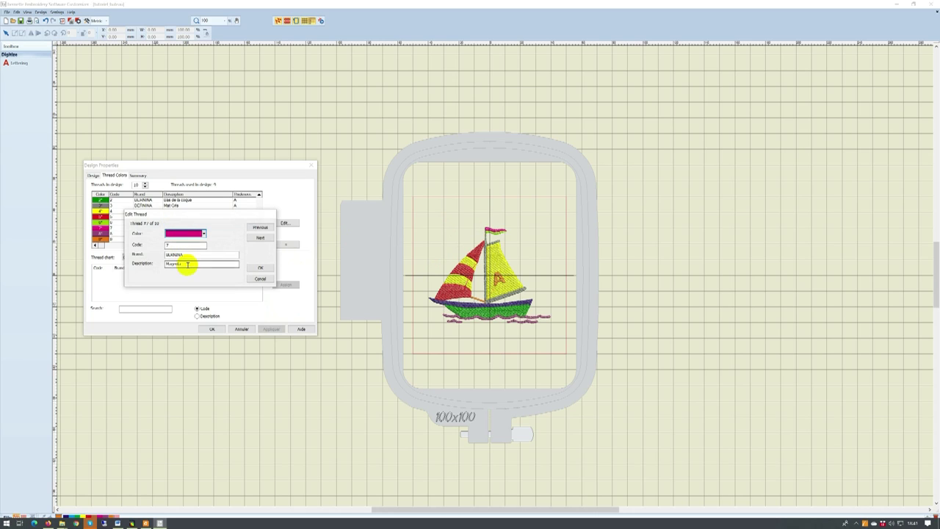
left_click_drag(189, 264, 145, 259)
type("N")
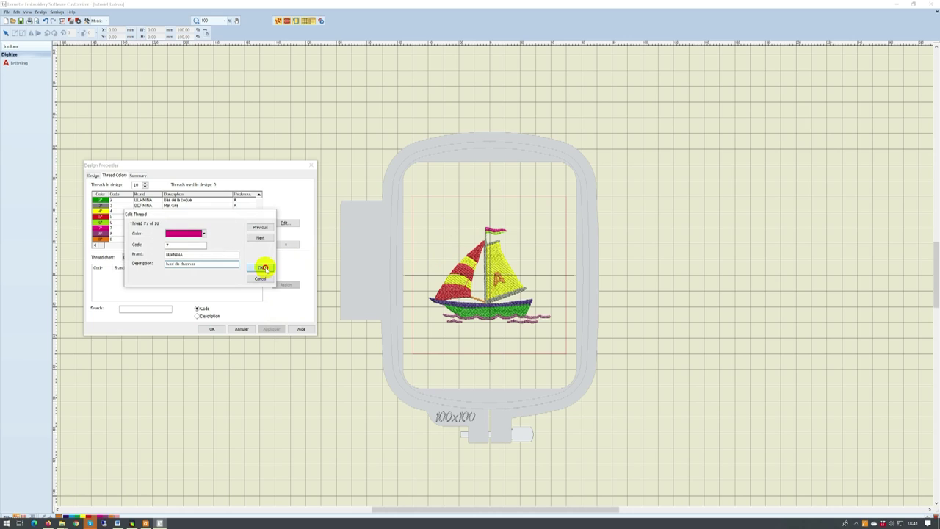
left_click(260, 267)
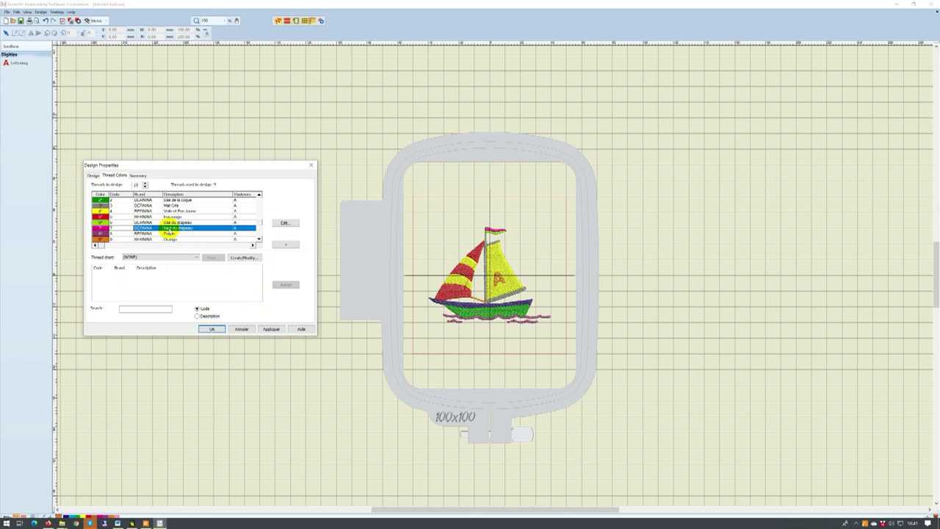
left_click(271, 328)
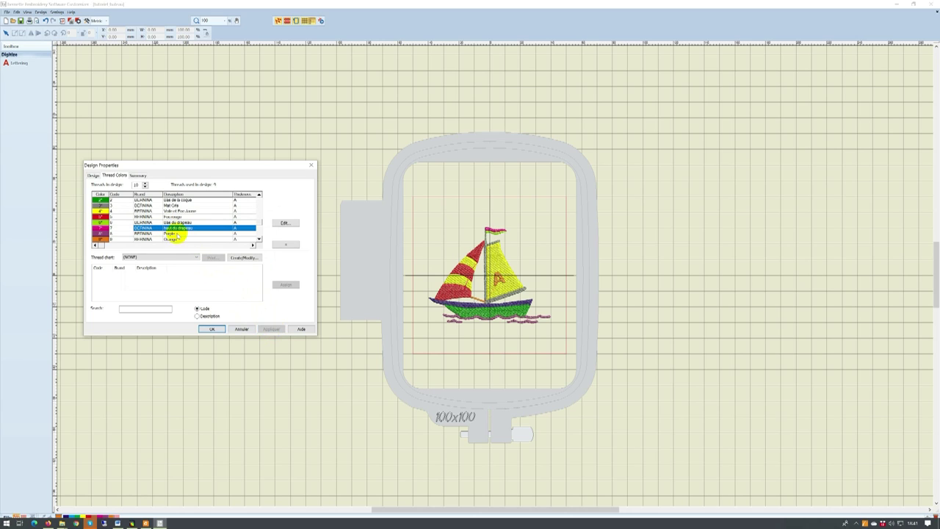
Turn the Purple thread 8 blue so the waves stitch blue.
scroll(257, 228, "down", 1)
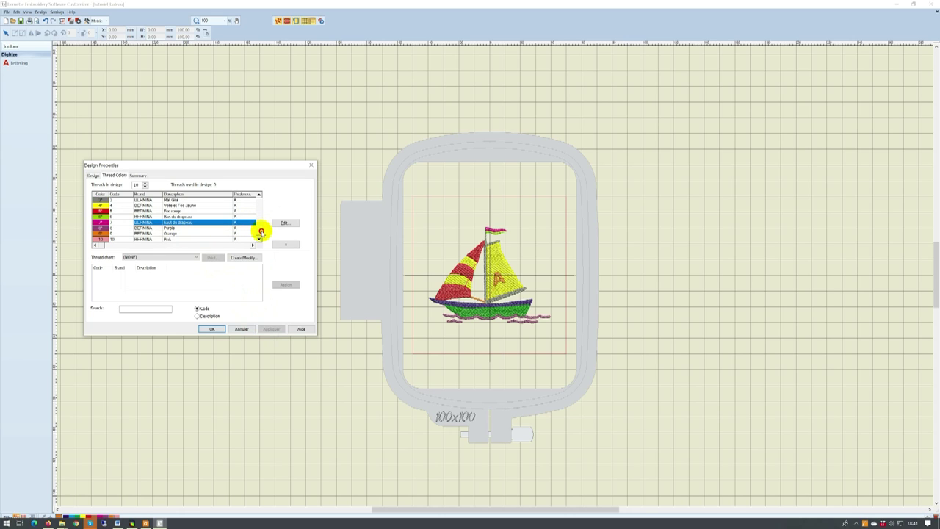
left_click(175, 229)
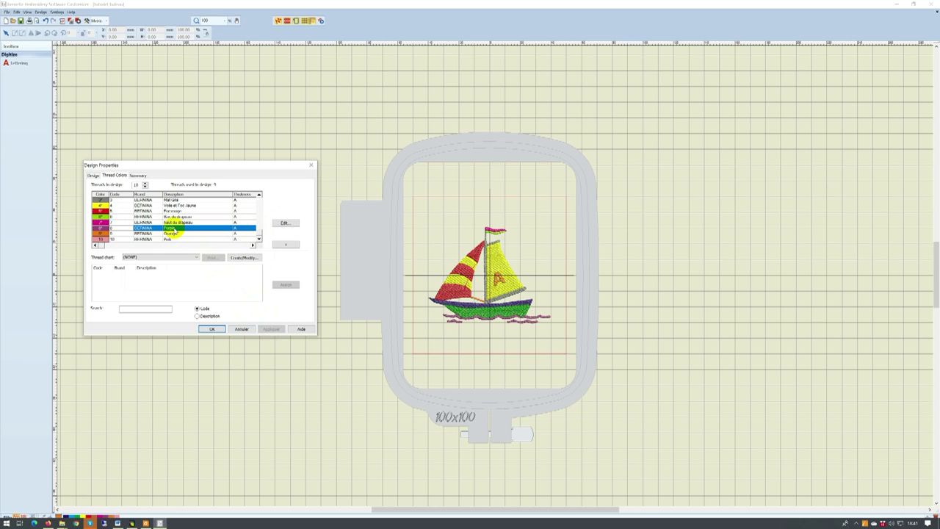
double_click(176, 228)
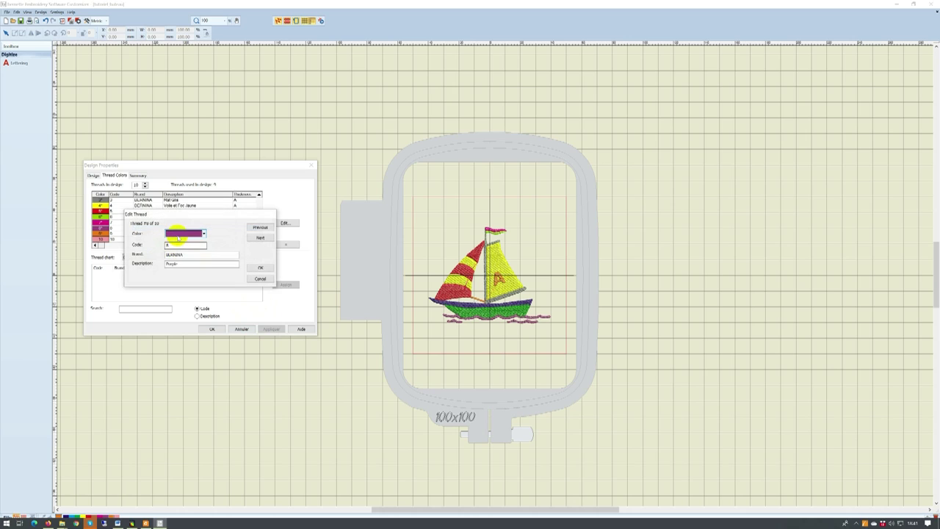
left_click(184, 263)
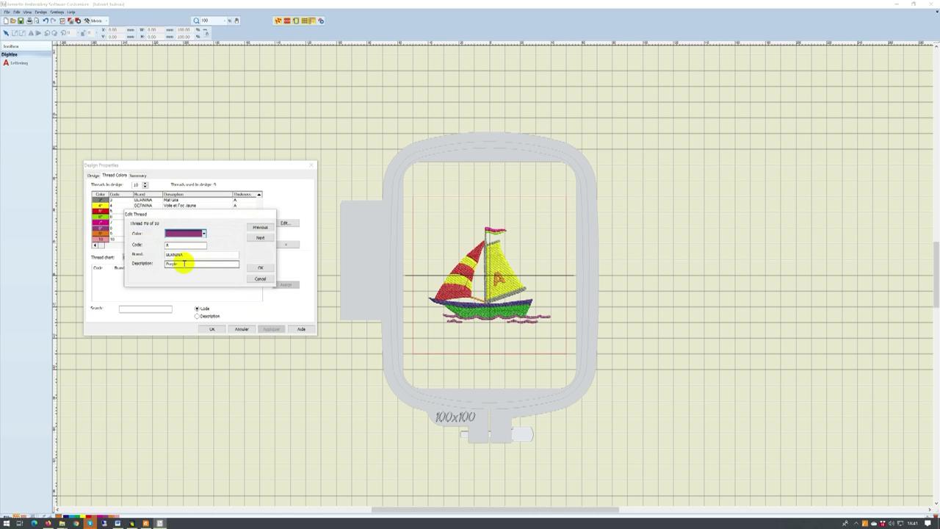
left_click_drag(184, 263, 151, 263)
type("mer bleu")
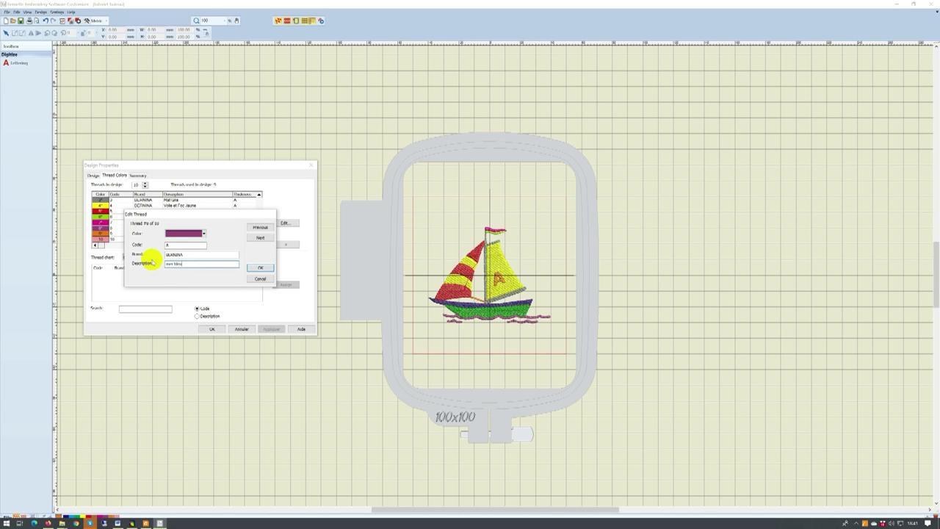
left_click(204, 234)
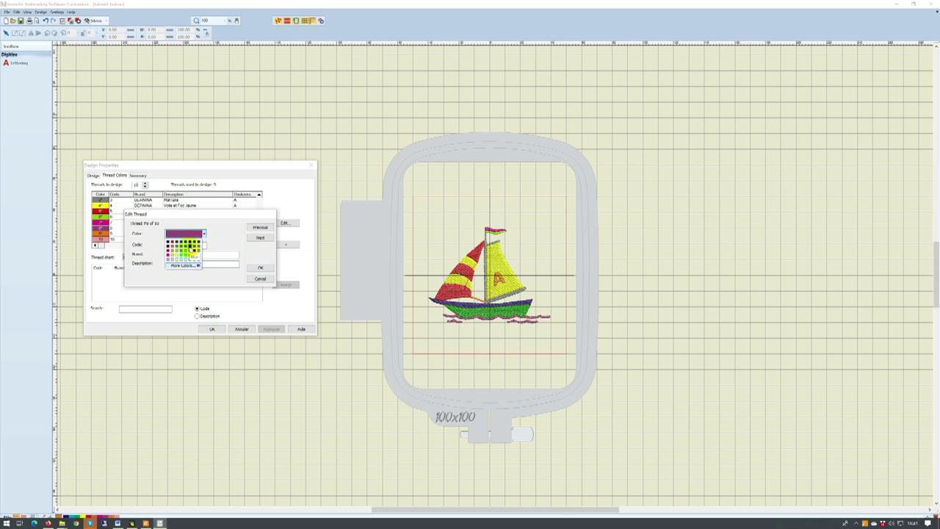
left_click(190, 248)
left_click(259, 266)
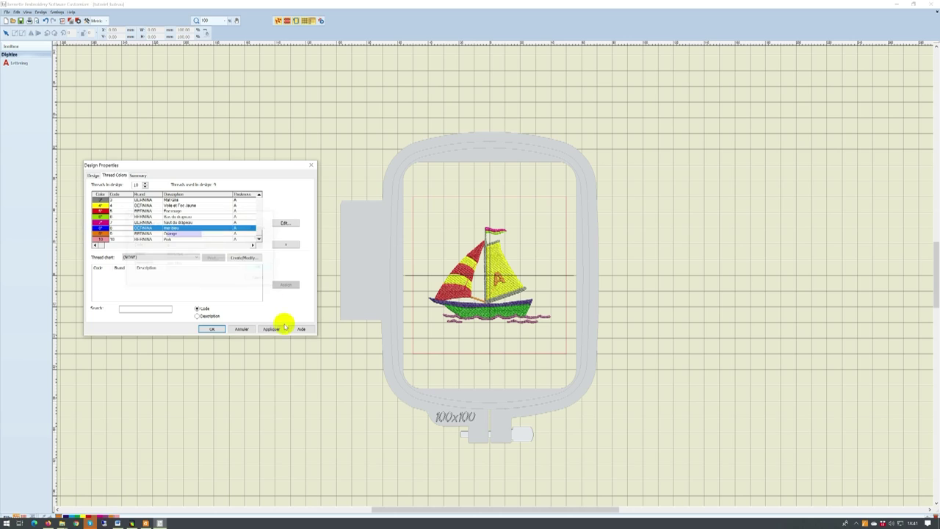
left_click(285, 327)
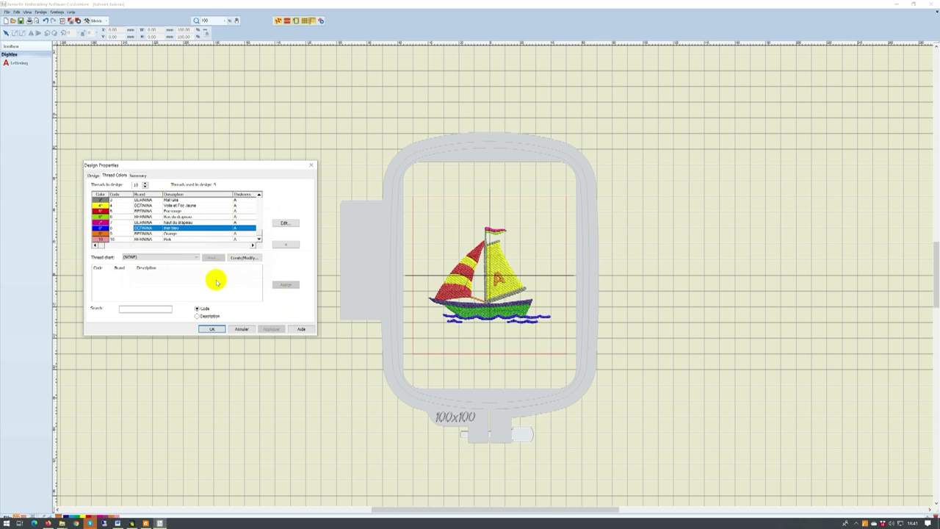
Rename the Orange thread 9 and make it black for the sail's letter A.
double_click(173, 233)
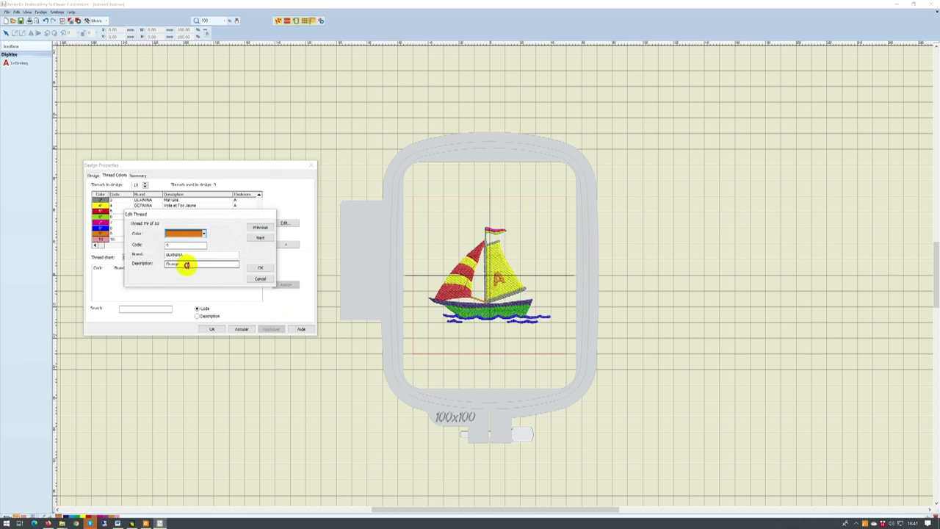
left_click_drag(187, 266, 155, 266)
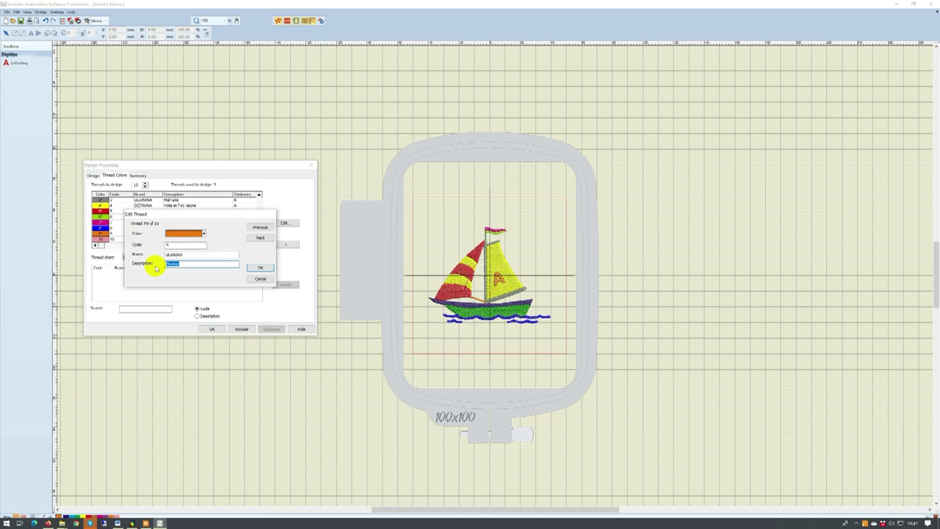
type("b")
left_click(260, 267)
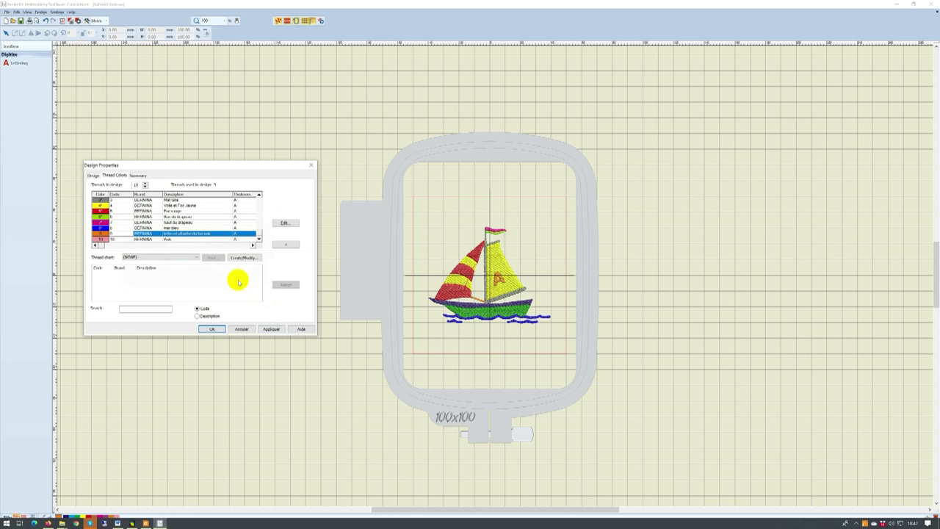
double_click(182, 233)
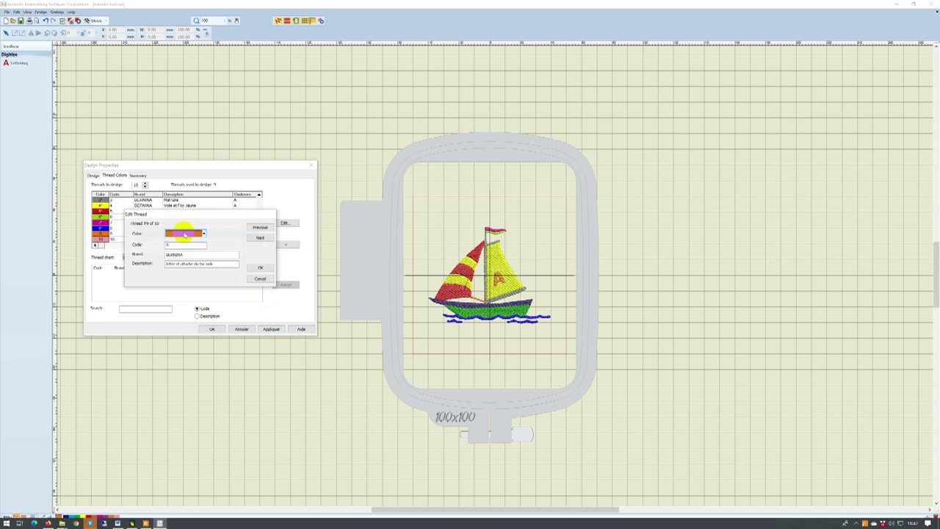
left_click(203, 233)
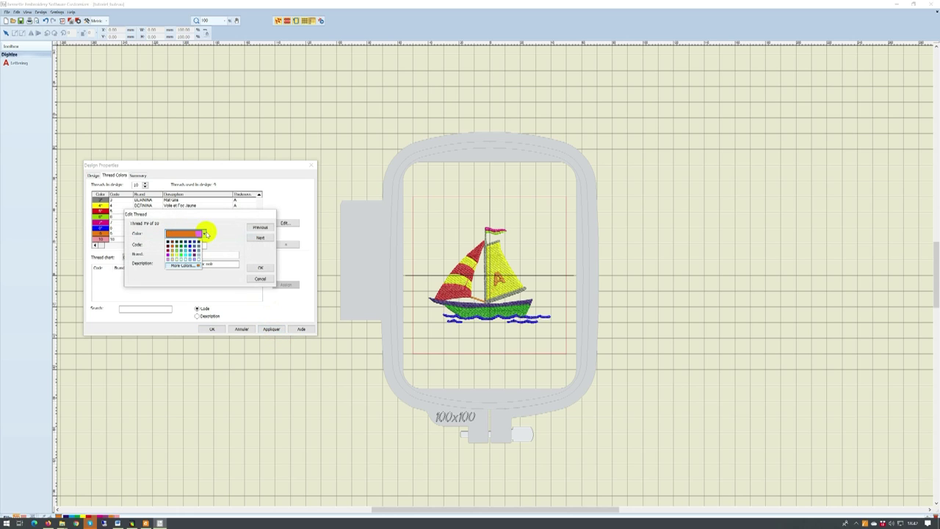
left_click(168, 241)
left_click(260, 267)
left_click(271, 328)
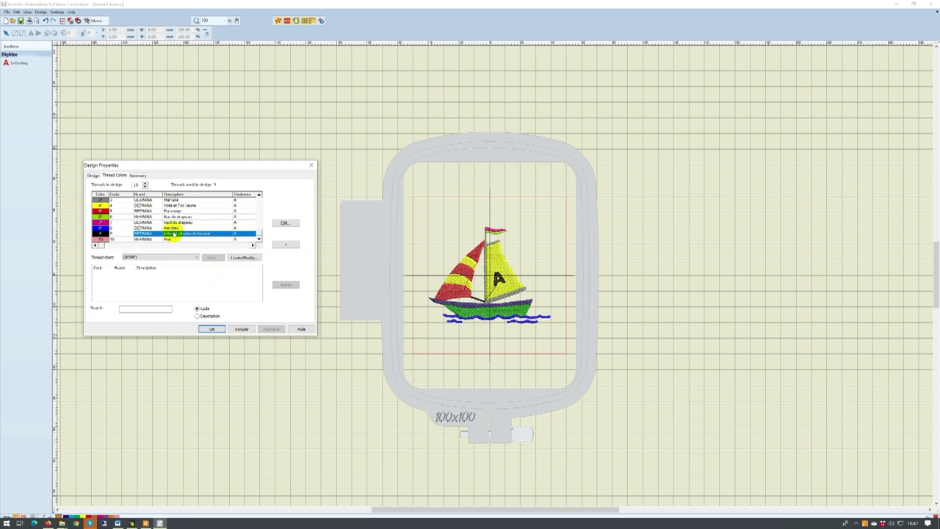
Change thread 1's description to 'haut coque bleu foncé'.
scroll(178, 228, "up", 1)
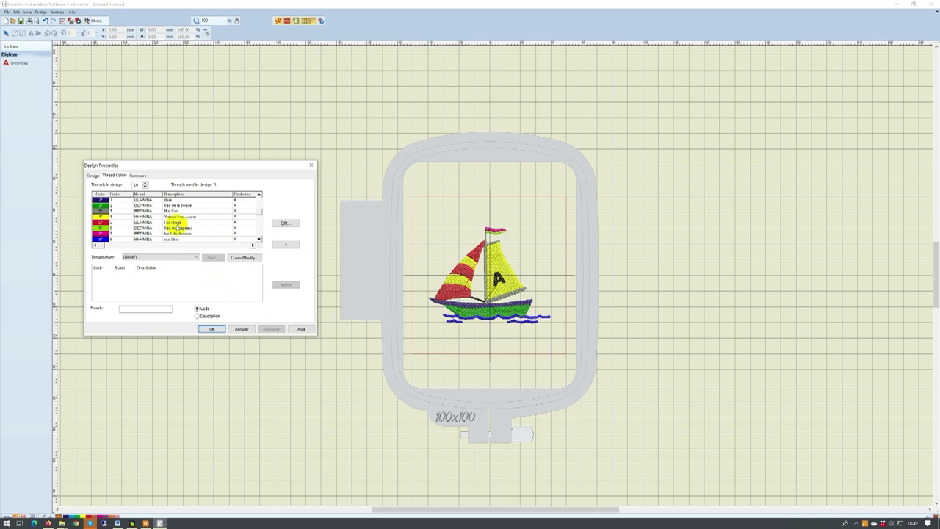
scroll(178, 229, "up", 1)
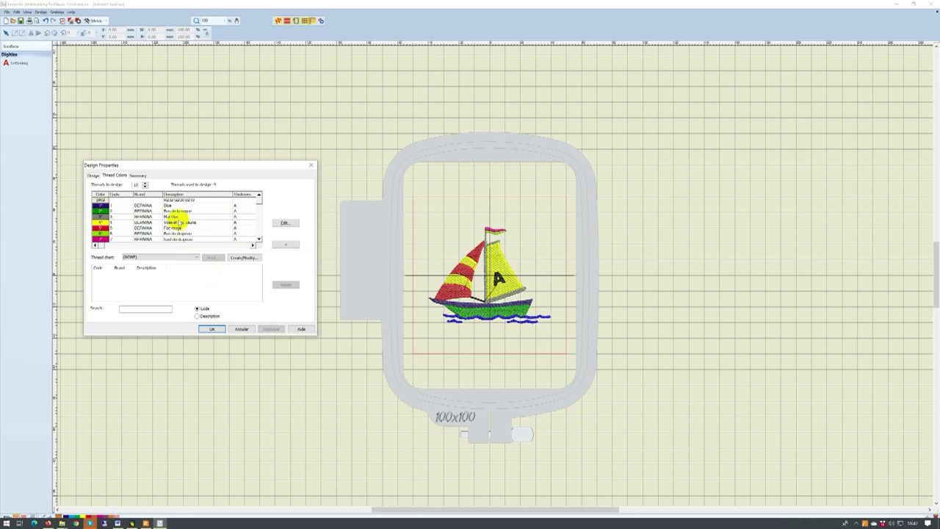
double_click(169, 206)
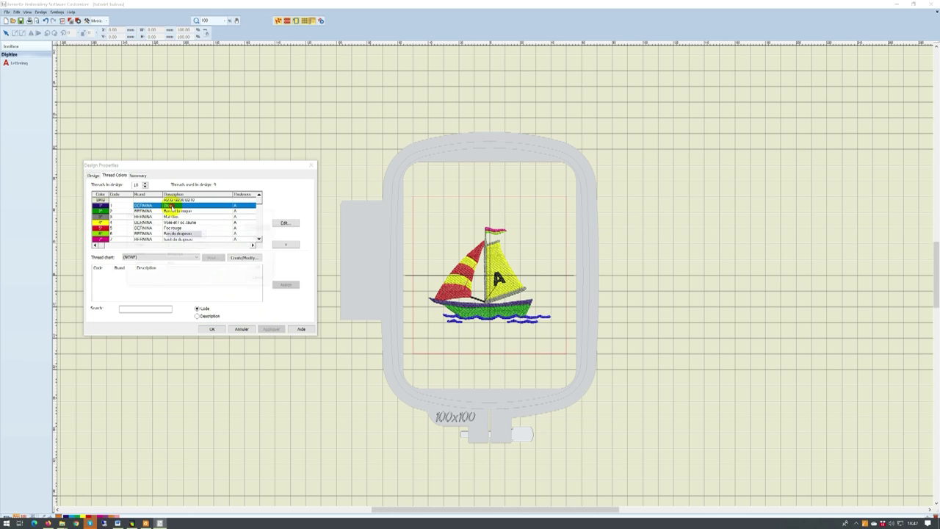
left_click_drag(183, 264, 149, 264)
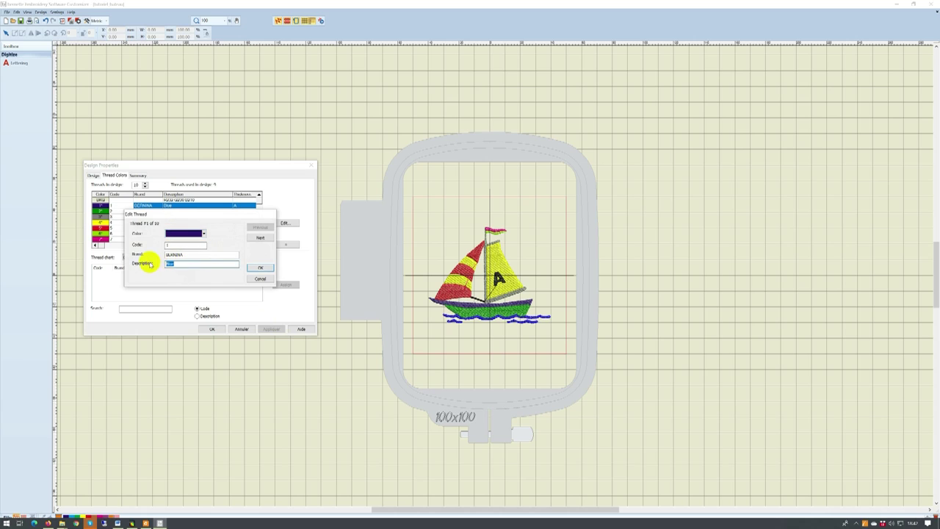
type("leu copie bleu foncé")
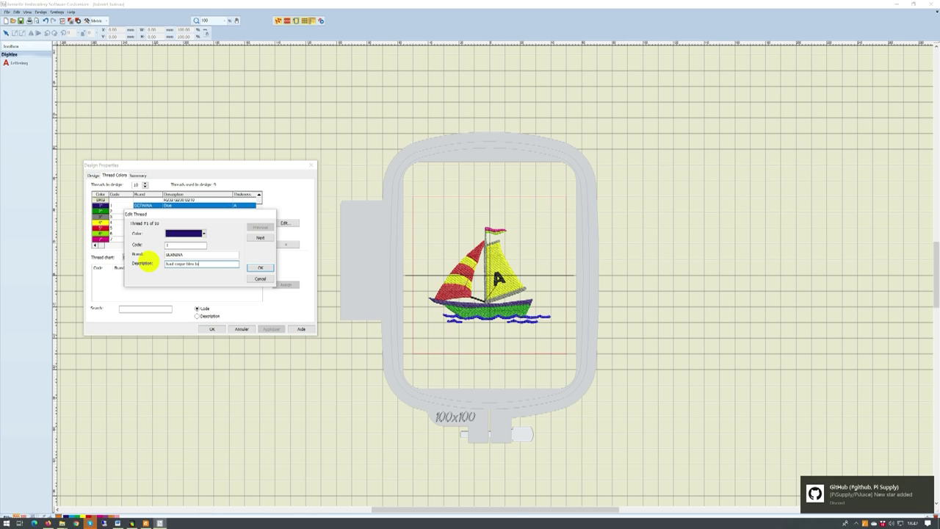
left_click(260, 268)
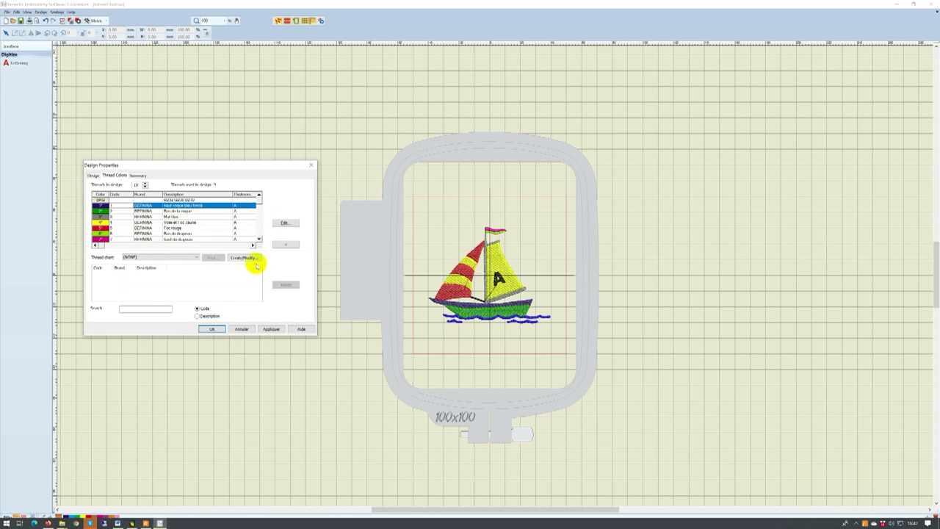
Make thread 1 dark blue, apply it, and close Design Properties.
double_click(203, 205)
left_click(204, 234)
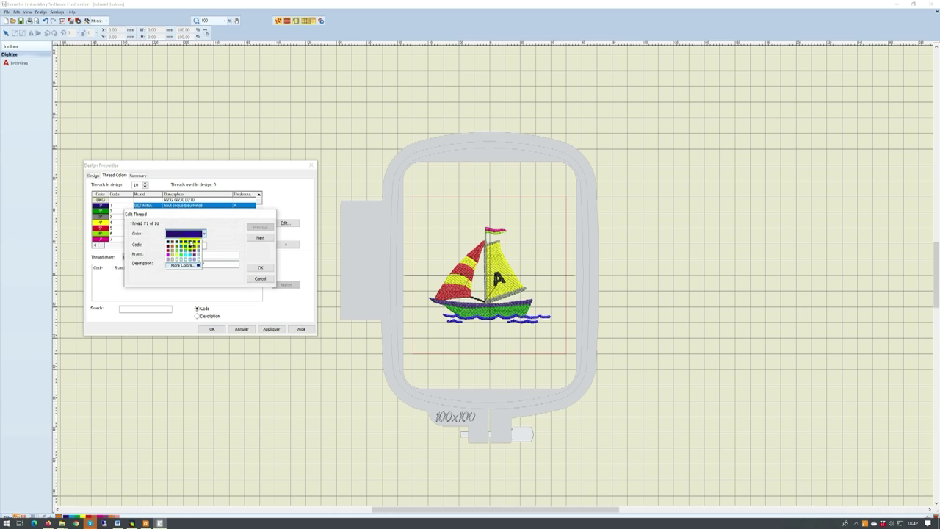
left_click(192, 247)
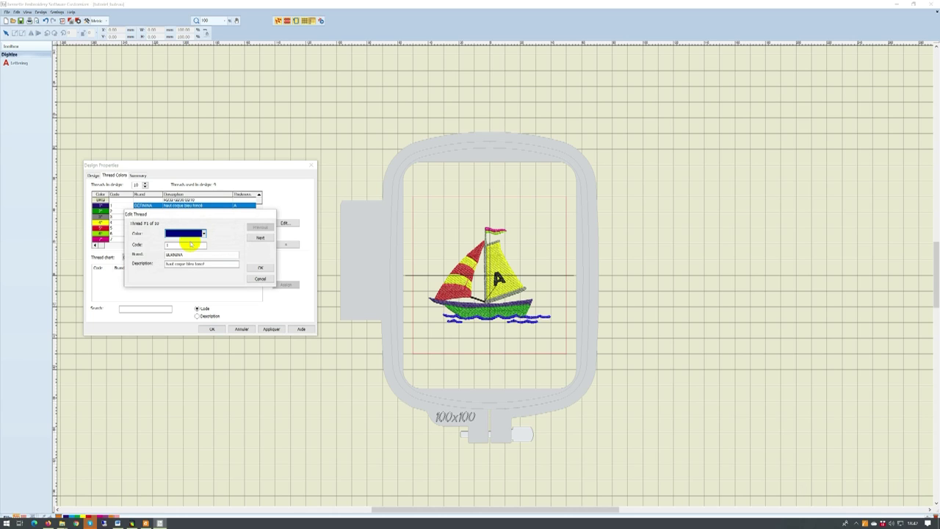
left_click(257, 268)
left_click(272, 328)
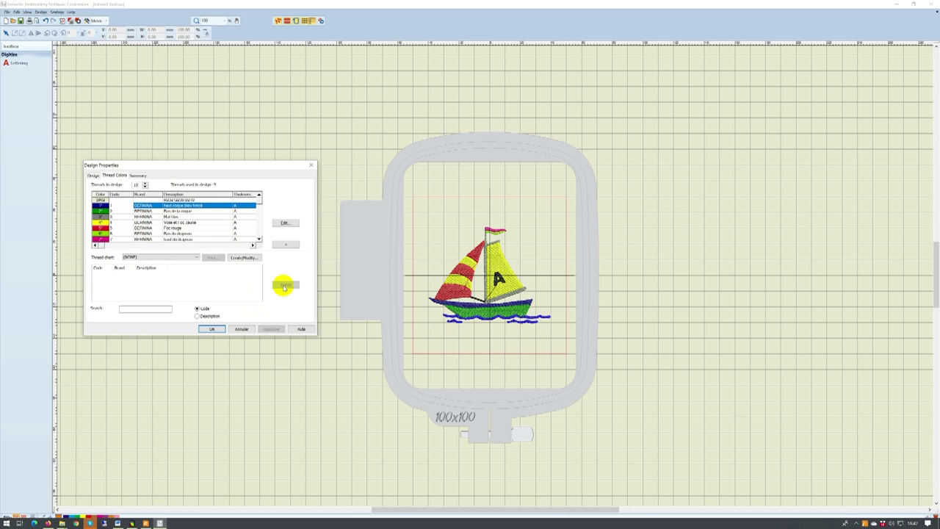
left_click(211, 329)
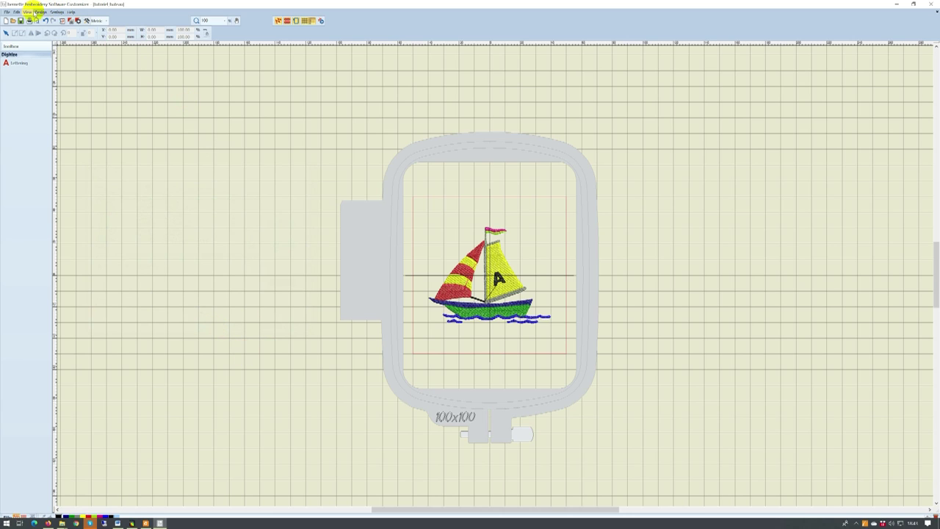
Toggle Artistic View off and back on, then open the Slow Redraw window.
left_click(28, 12)
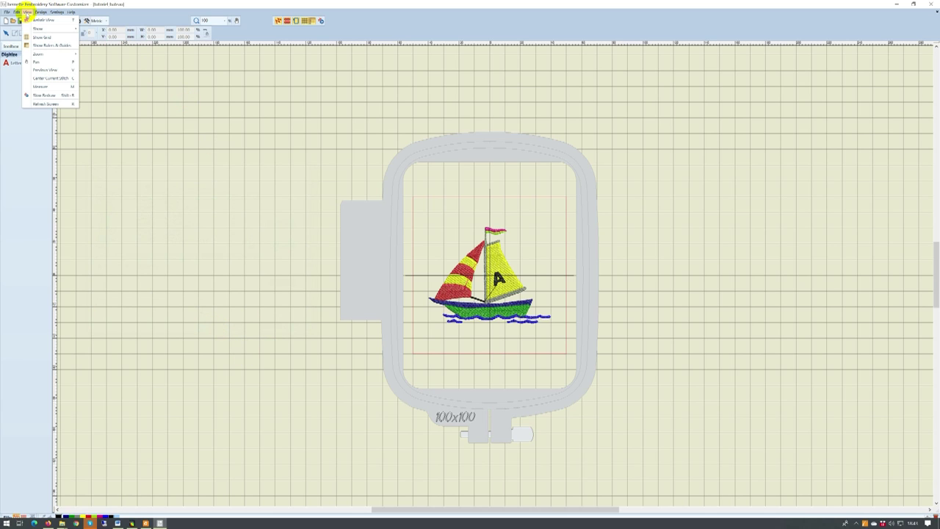
left_click(39, 20)
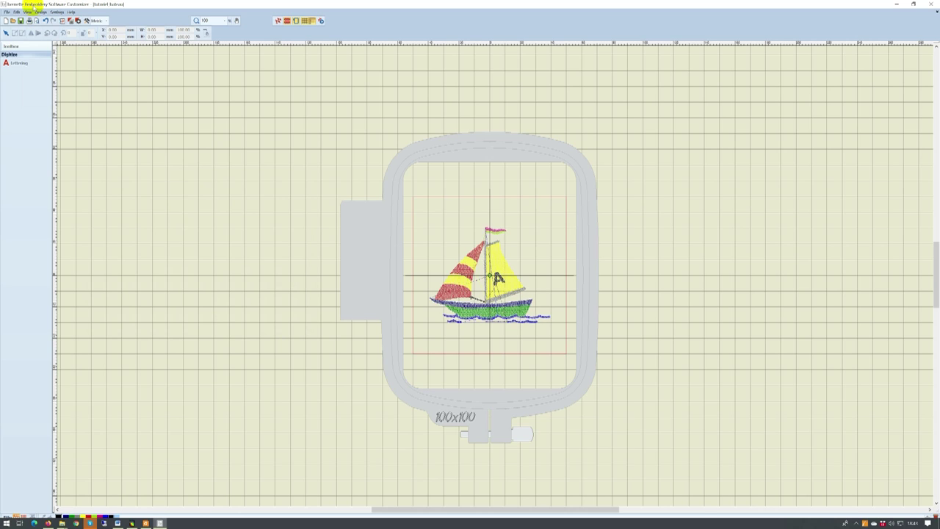
left_click(27, 12)
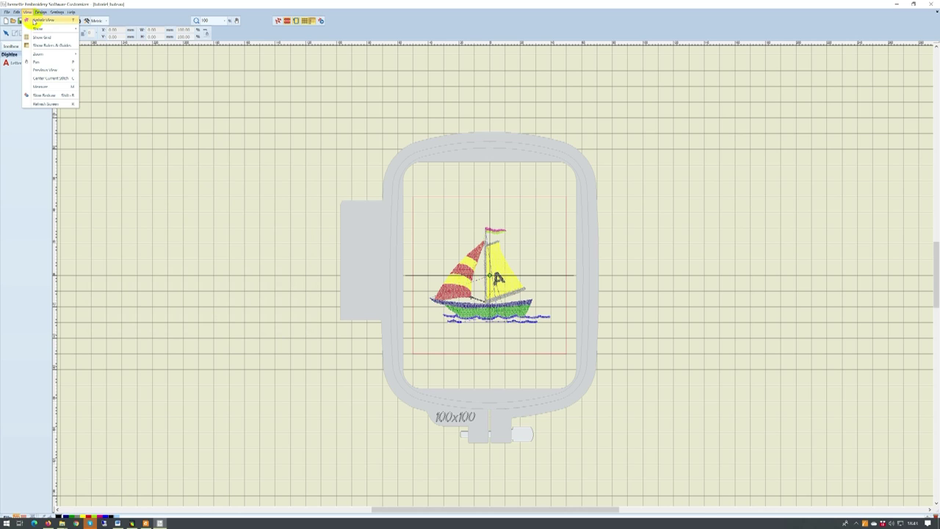
left_click(34, 21)
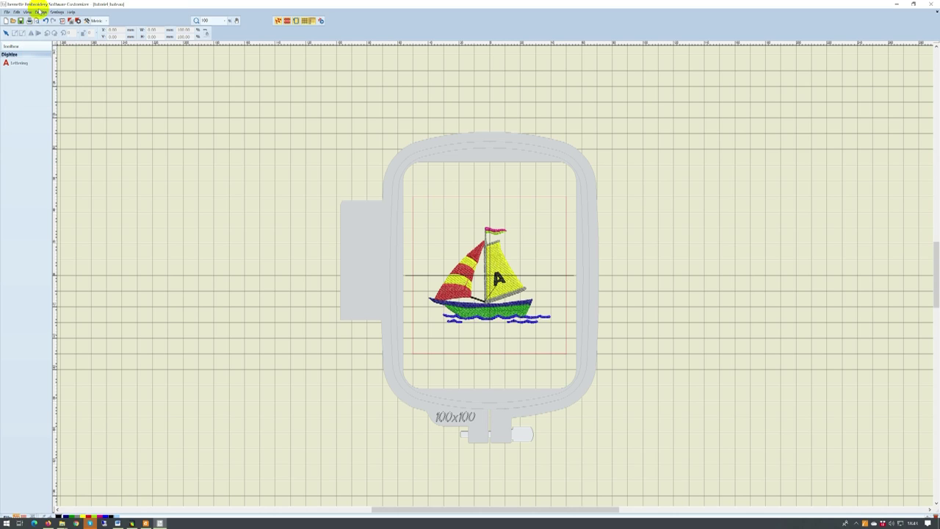
left_click(27, 13)
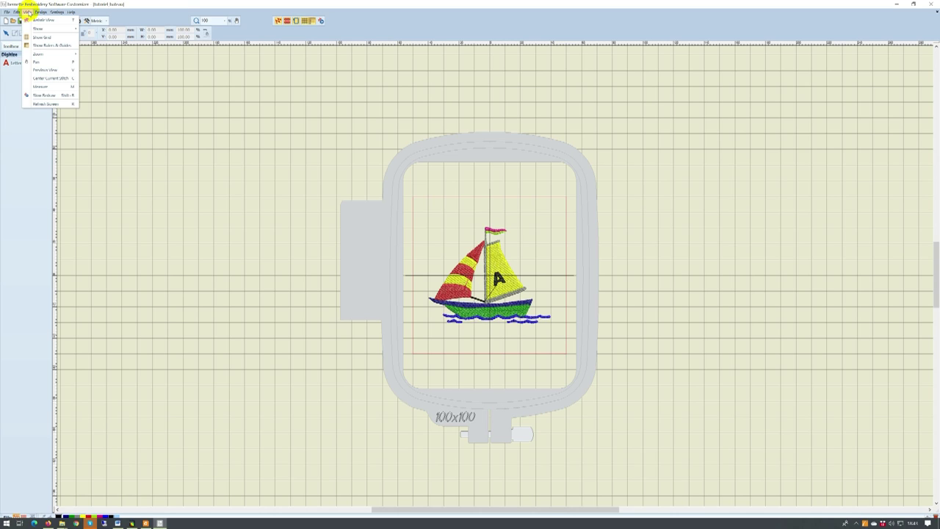
left_click(43, 95)
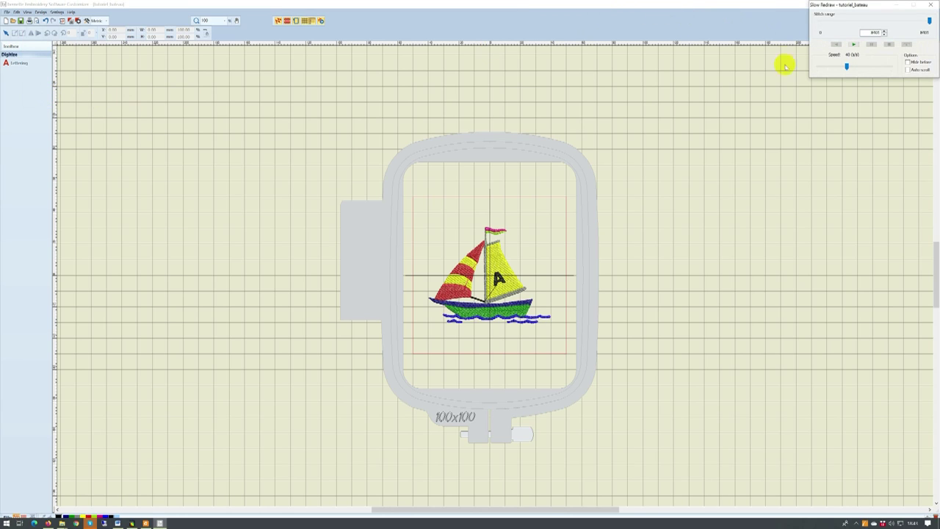
Replay the sailboat's stitches at 799, then 2165 stitches per second.
left_click_drag(846, 66, 874, 67)
left_click(854, 45)
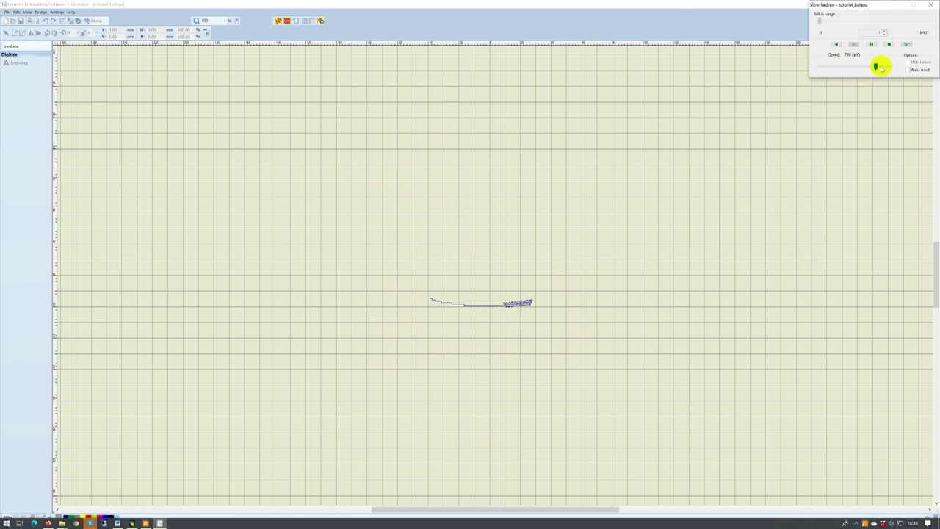
left_click_drag(880, 67, 887, 67)
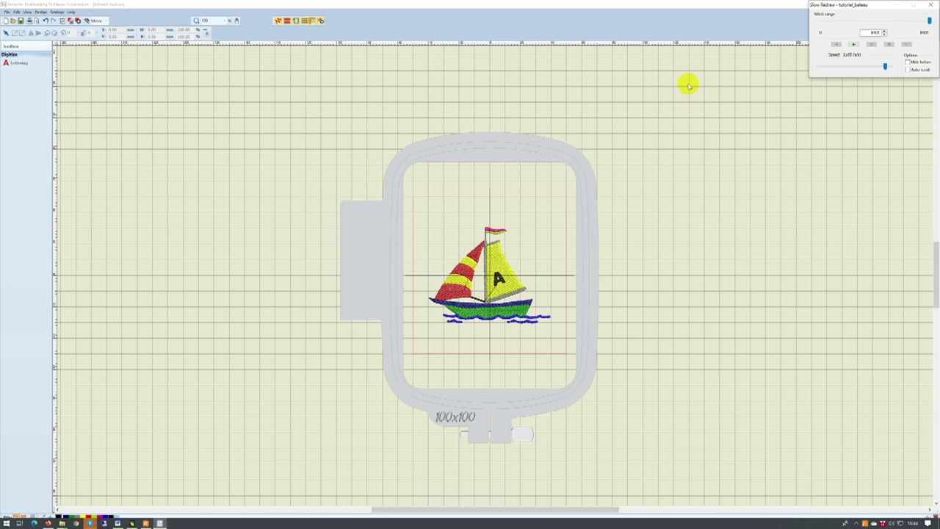
Create new lettering 'Oh mon' in the Aztec alphabet on an arc baseline.
left_click(932, 6)
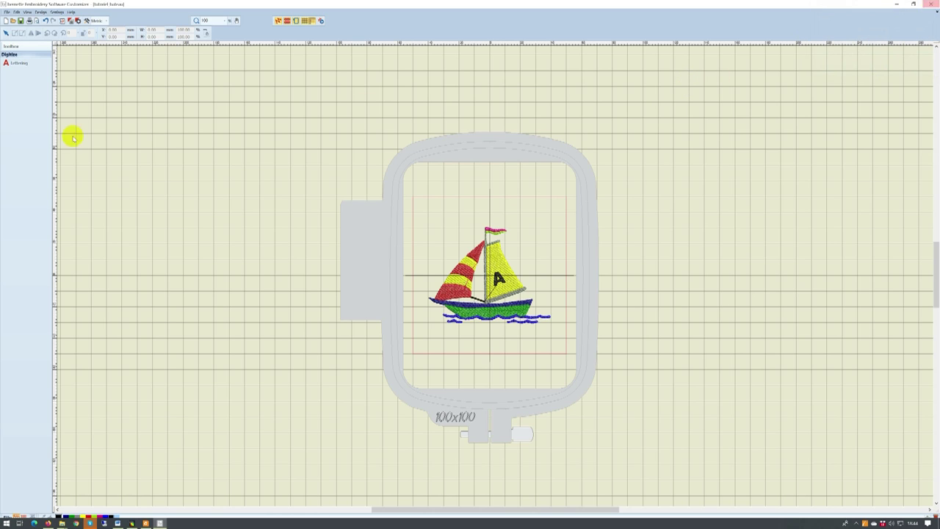
left_click(19, 63)
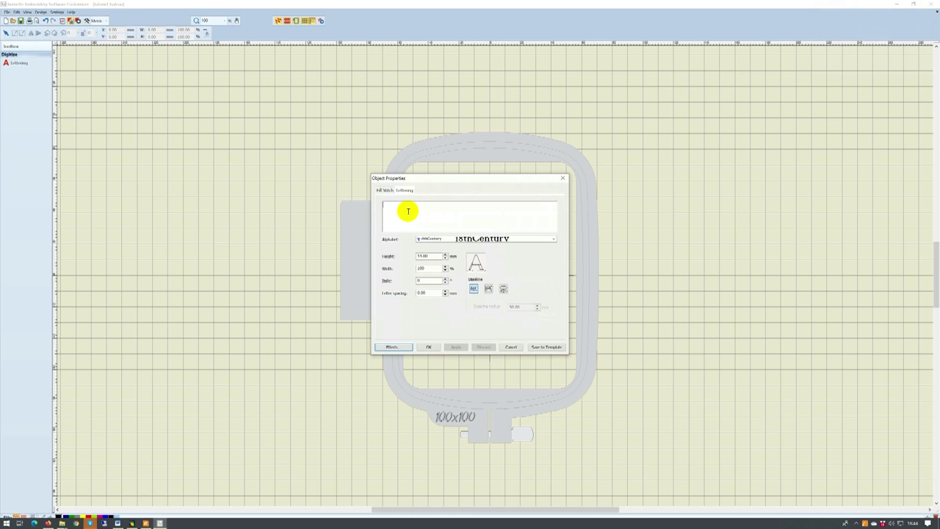
type("ON")
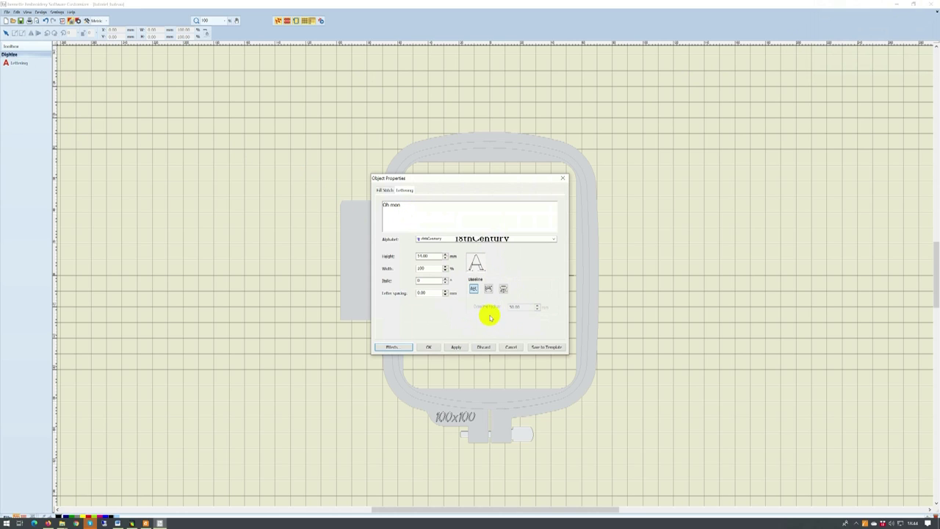
left_click(553, 240)
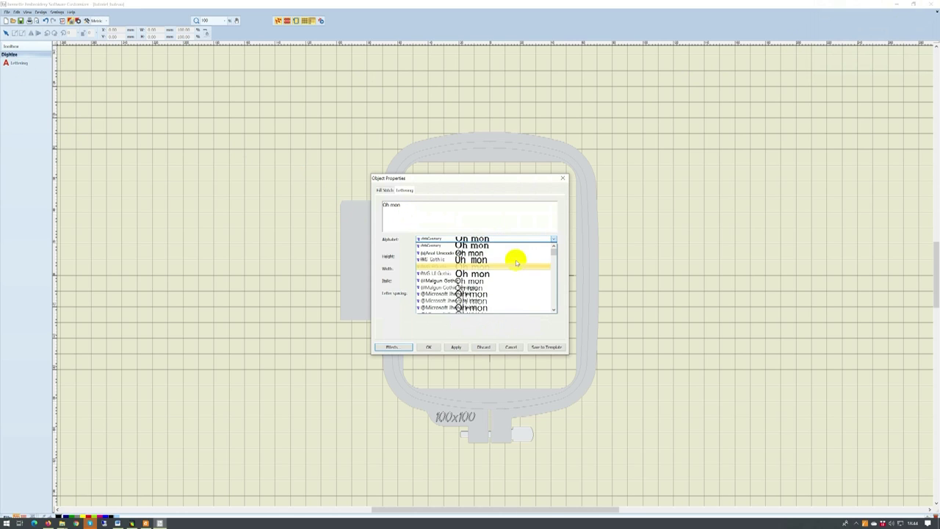
scroll(504, 273, "up", 3)
scroll(505, 280, "up", 3)
scroll(505, 280, "down", 3)
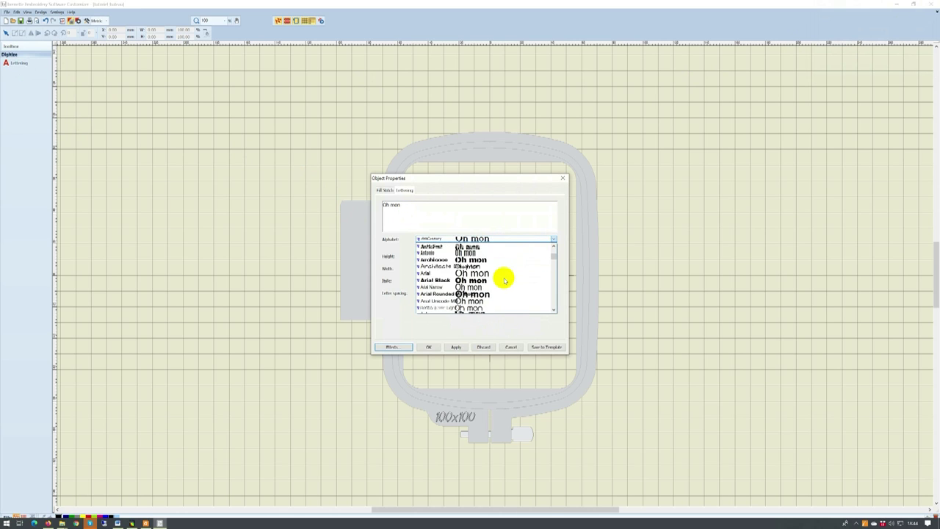
scroll(505, 280, "down", 3)
scroll(504, 280, "down", 1)
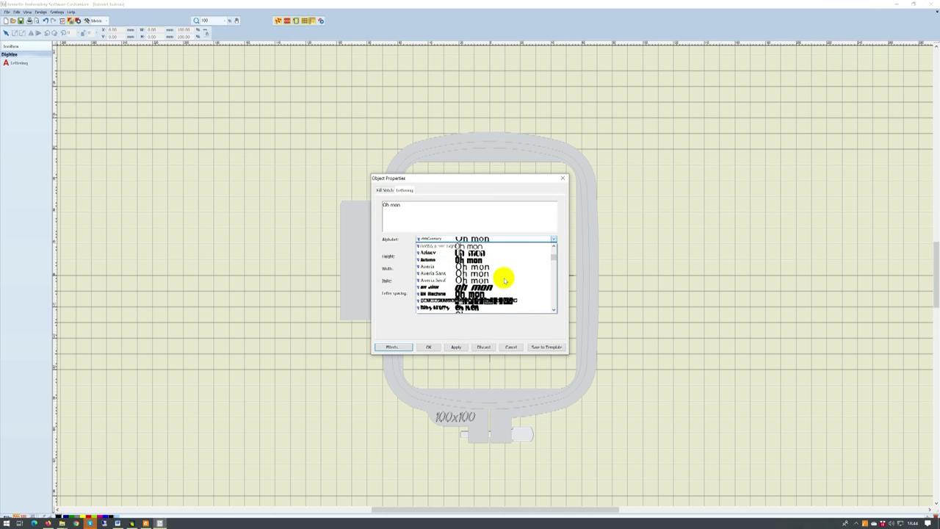
left_click(479, 253)
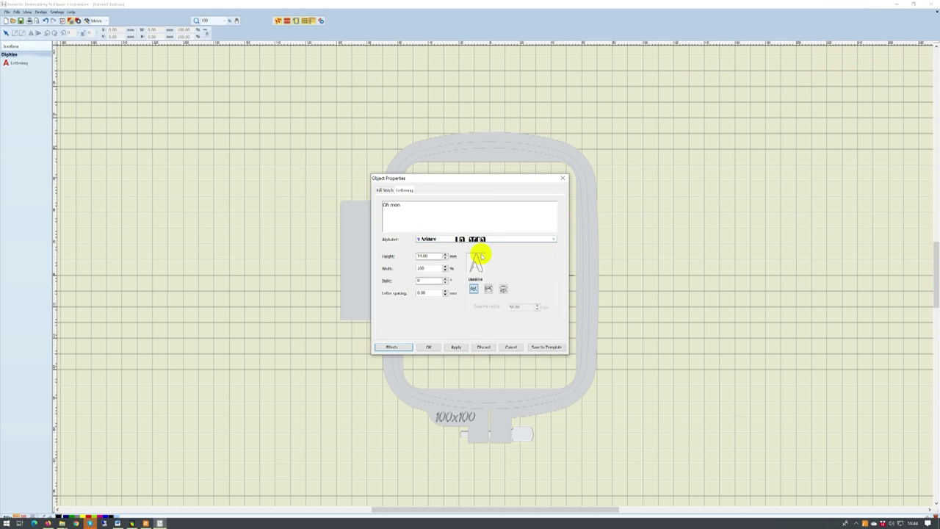
left_click(488, 288)
left_click(430, 346)
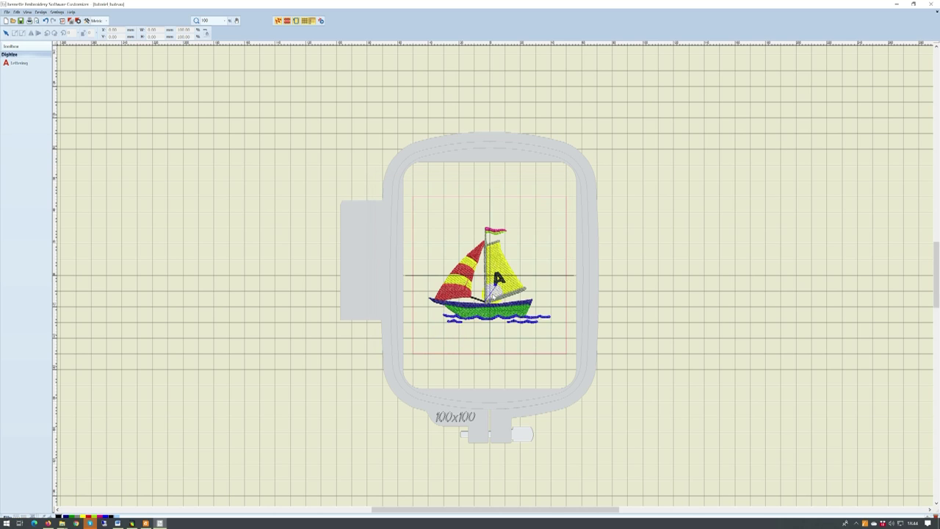
Size the baseline circle up to the flag tip and place 'Oh mon' along it.
left_click_drag(484, 258, 485, 219)
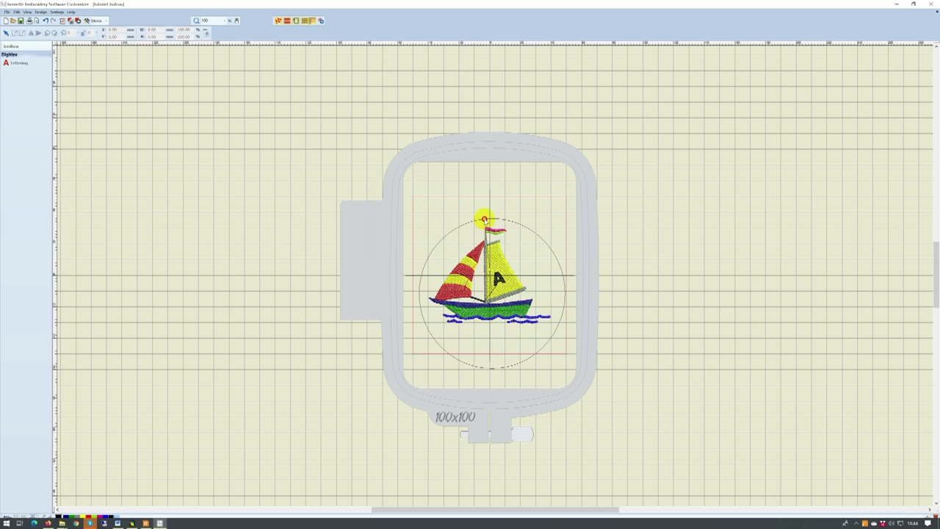
left_click(484, 220)
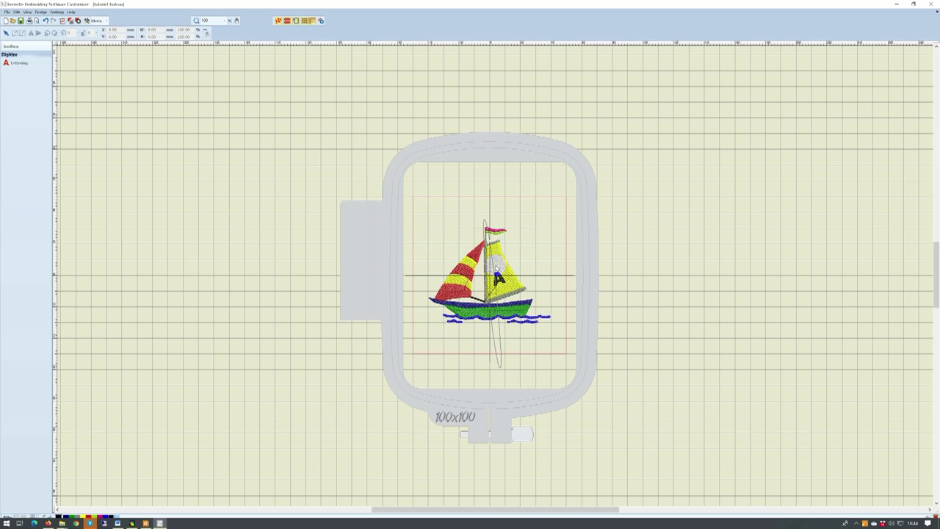
left_click(561, 268)
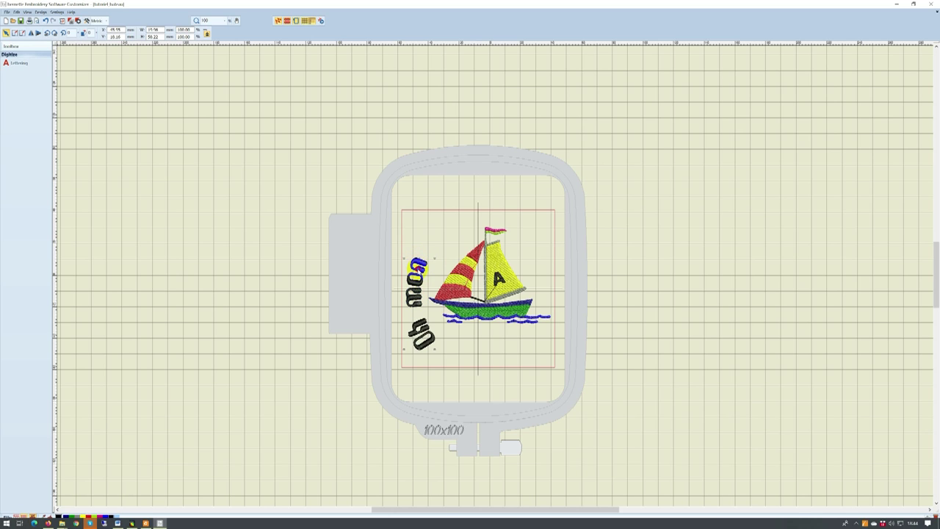
Rotate, move and slightly flatten 'Oh mon' so it arches above the sailboat.
mouse_move(416, 262)
left_mouse_down()
mouse_move(427, 211)
mouse_move(472, 219)
mouse_move(447, 193)
mouse_move(440, 222)
mouse_move(459, 214)
left_mouse_up()
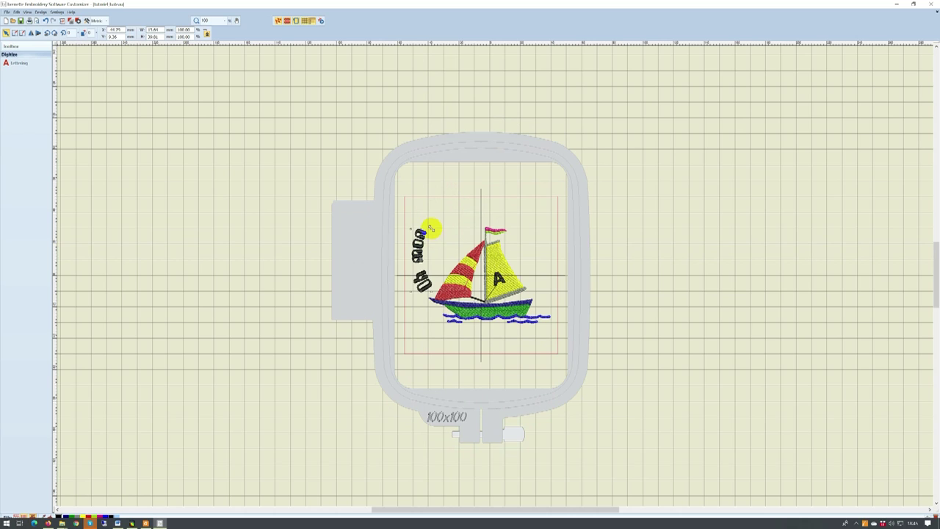
left_click_drag(431, 228, 440, 196)
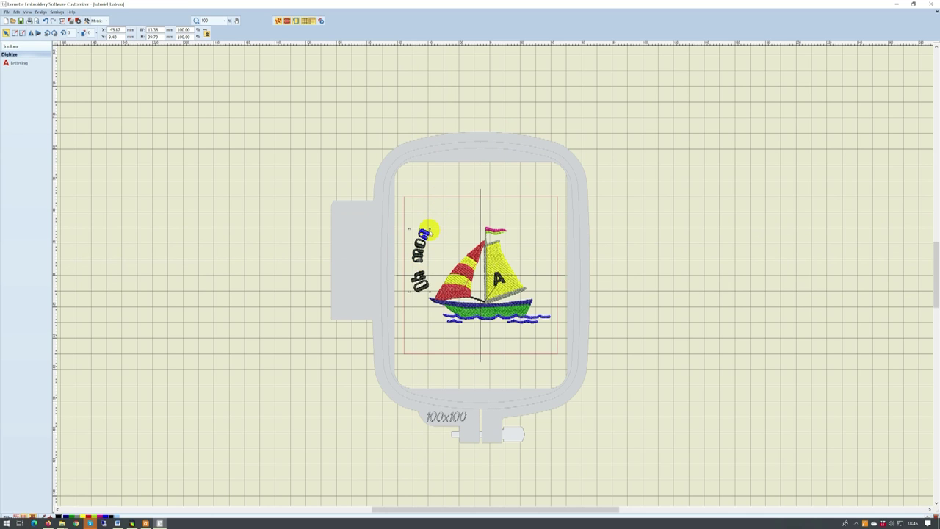
mouse_move(429, 229)
left_mouse_down()
mouse_move(457, 266)
mouse_move(430, 263)
mouse_move(442, 228)
mouse_move(483, 214)
mouse_move(487, 222)
left_mouse_up()
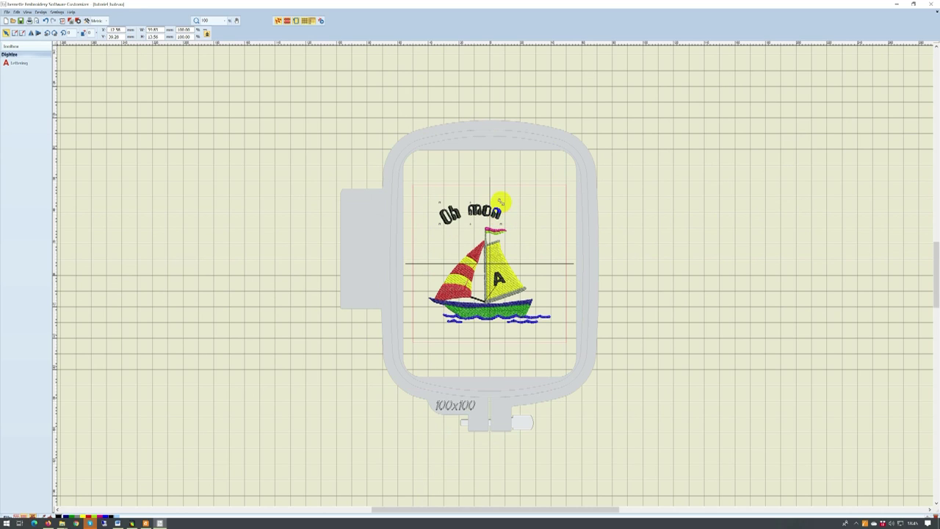
mouse_move(500, 202)
left_mouse_down()
mouse_move(513, 198)
mouse_move(496, 213)
mouse_move(598, 191)
left_mouse_up()
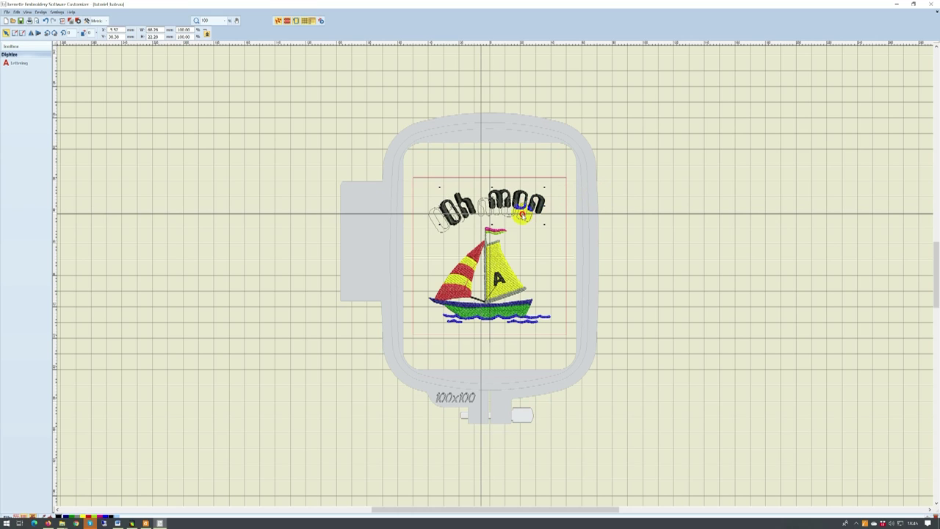
left_click_drag(495, 210, 485, 218)
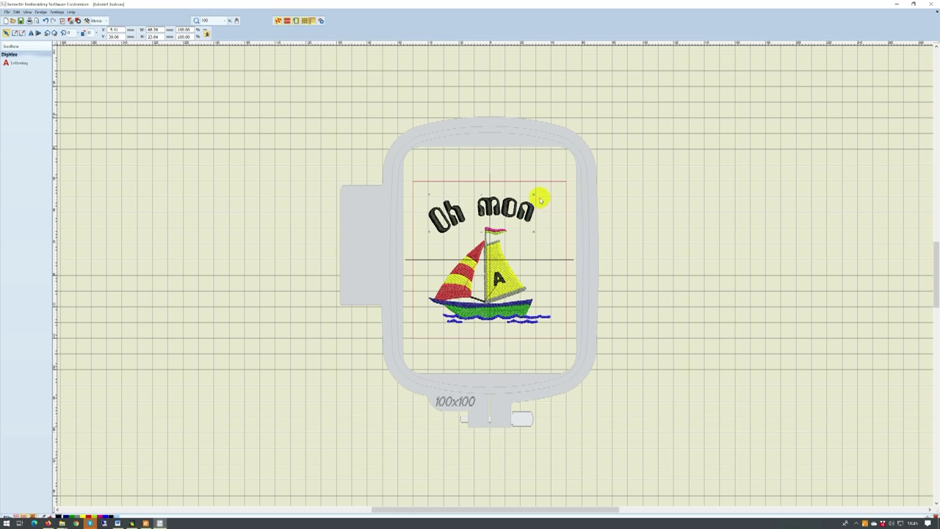
left_click_drag(533, 196, 537, 198)
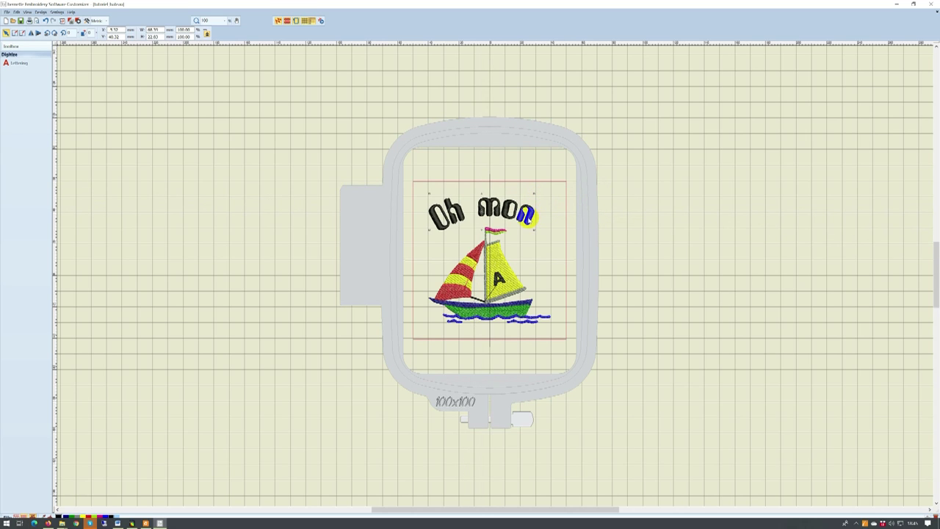
left_click_drag(527, 214, 531, 213)
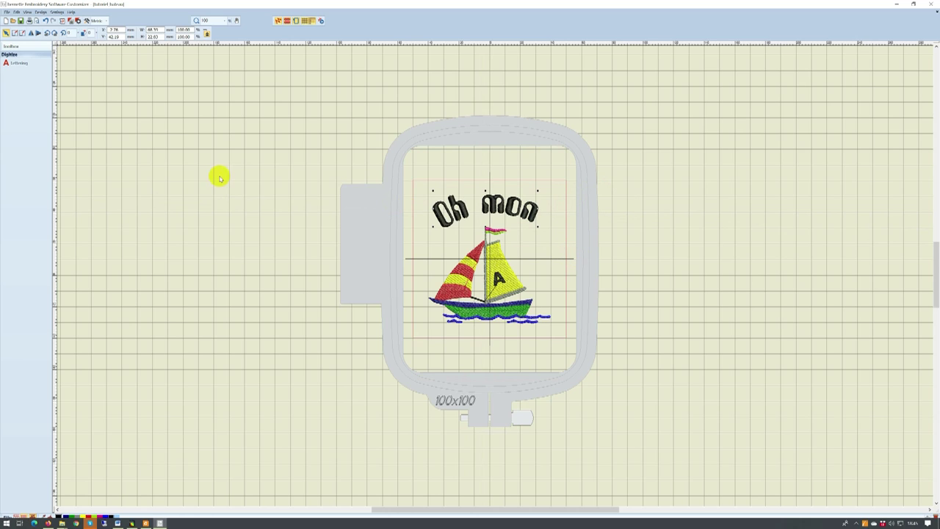
Start a second lettering, 'bateau', with its arc curving the opposite way.
left_click(143, 199)
left_click(20, 66)
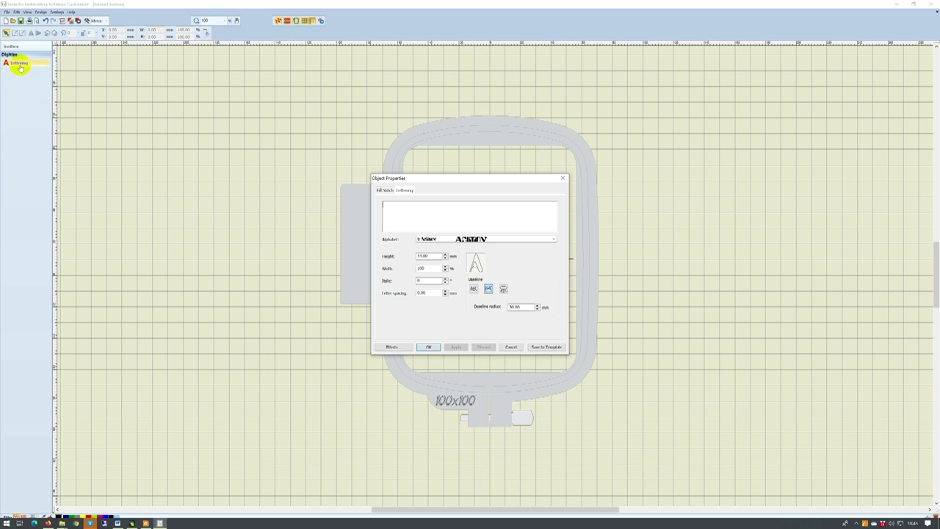
left_click(407, 216)
type("bateau")
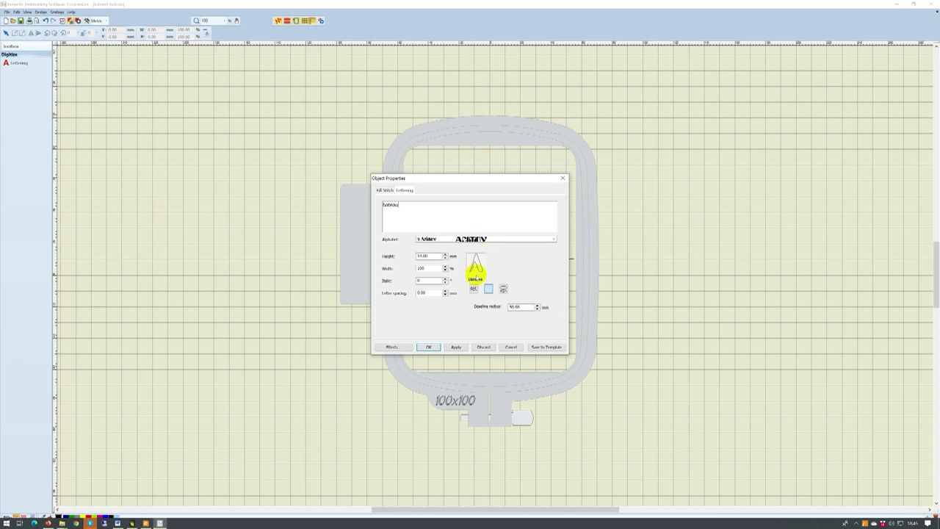
left_click(503, 288)
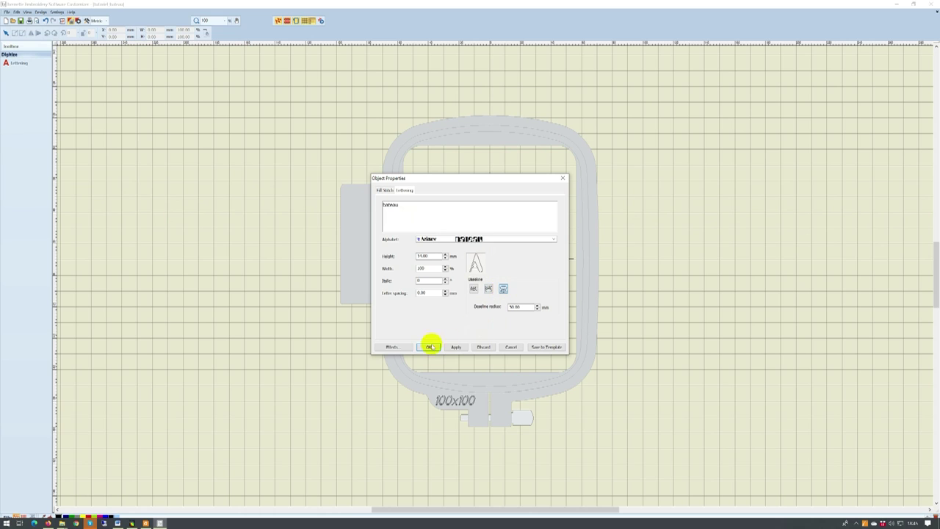
left_click(427, 349)
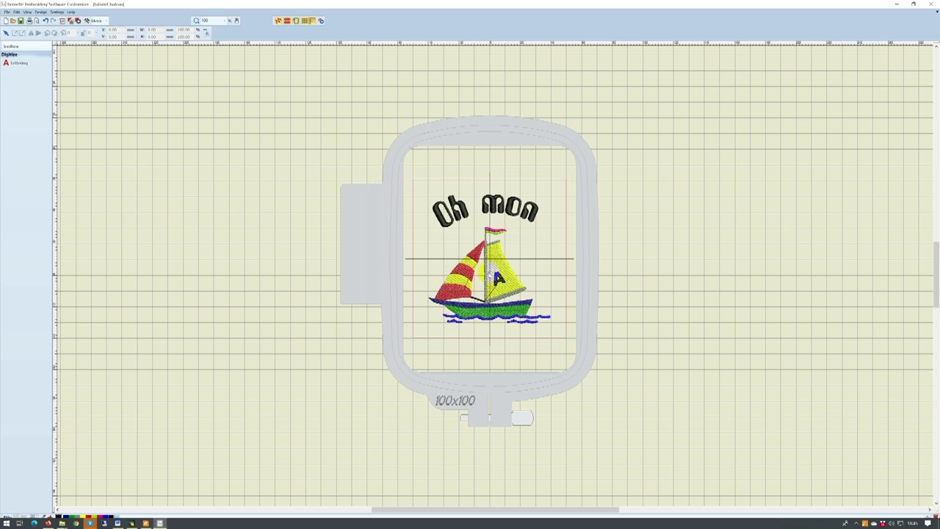
Draw the circular baseline at the boat's lower left and place 'bateau' along it.
left_click_drag(485, 266, 534, 338)
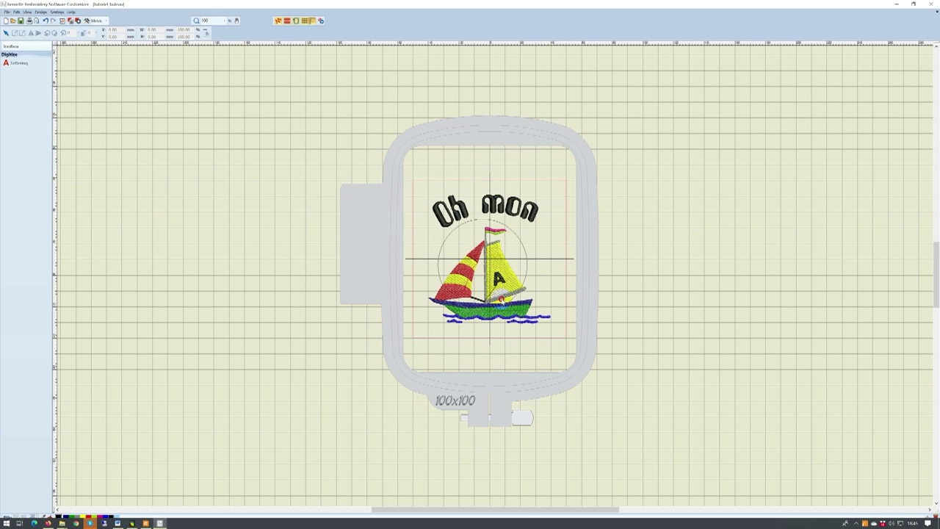
left_click(534, 338)
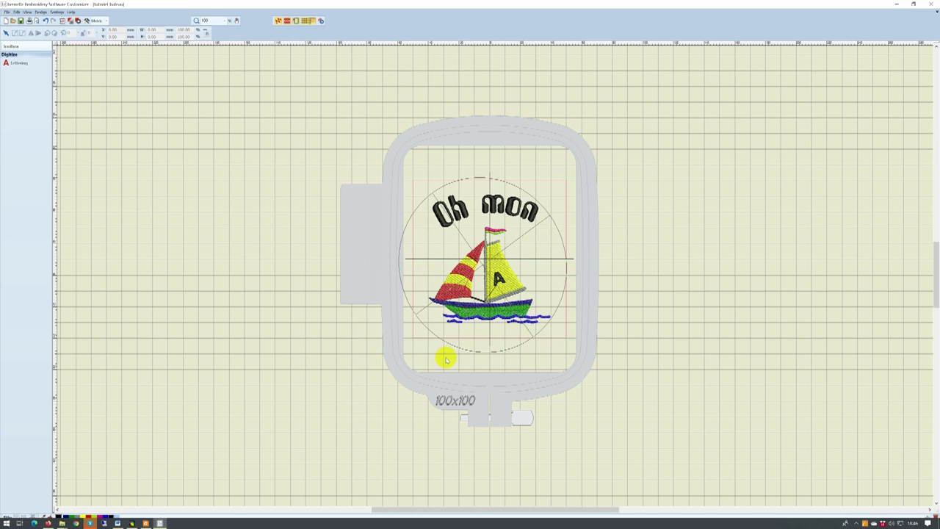
left_click(446, 359)
type("bateau")
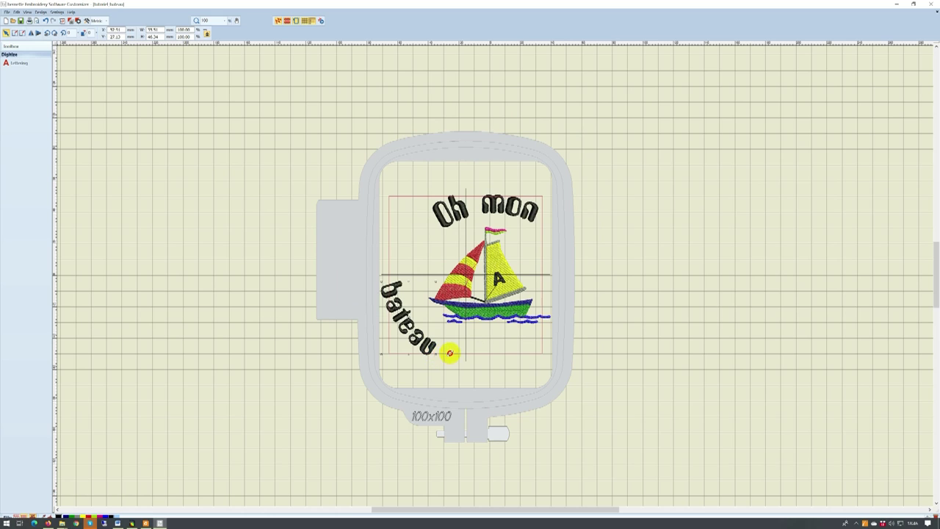
Rotate 'bateau' level, centre it beneath the sailboat, and lower 'Oh mon' slightly.
left_click_drag(451, 353, 485, 331)
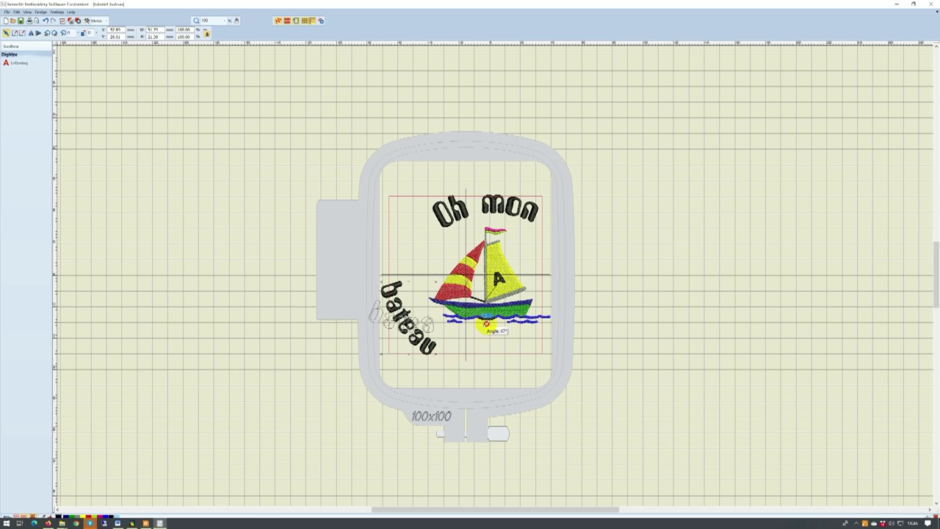
left_click_drag(485, 330, 438, 327)
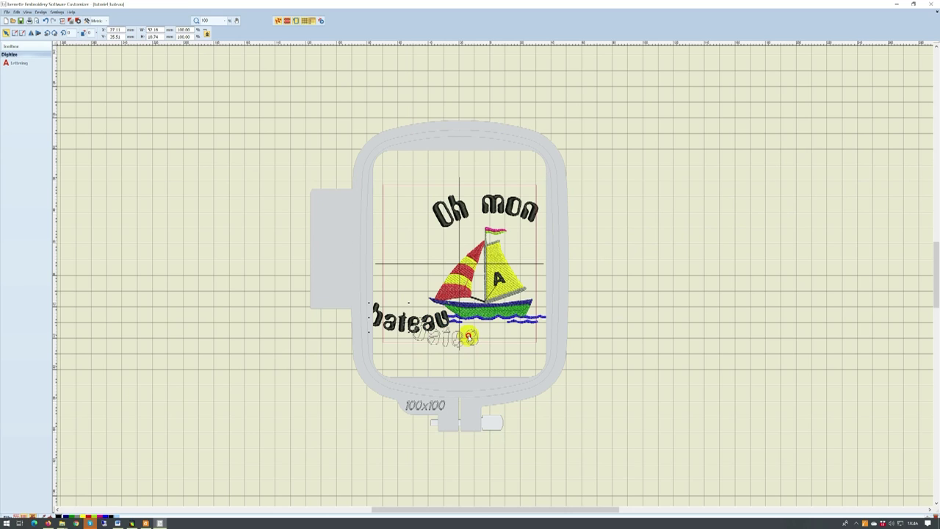
left_click_drag(434, 325, 519, 344)
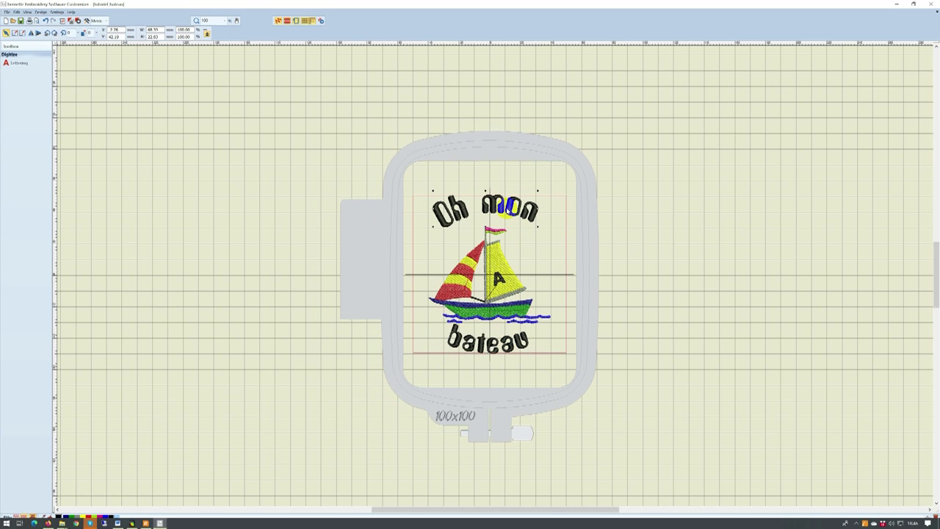
left_click_drag(508, 209, 513, 219)
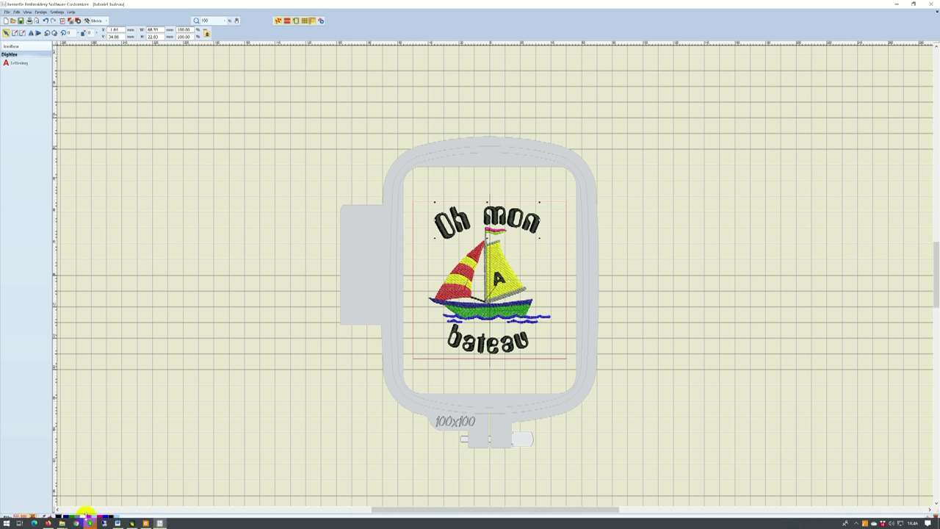
Change the thread colour of both 'Oh mon' and 'bateau' to yellow-green.
left_click(106, 516)
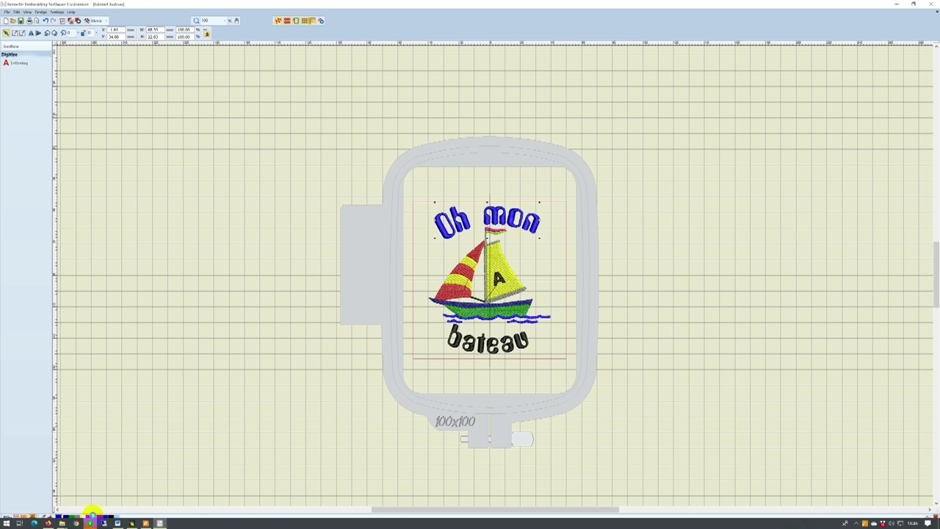
left_click(91, 517)
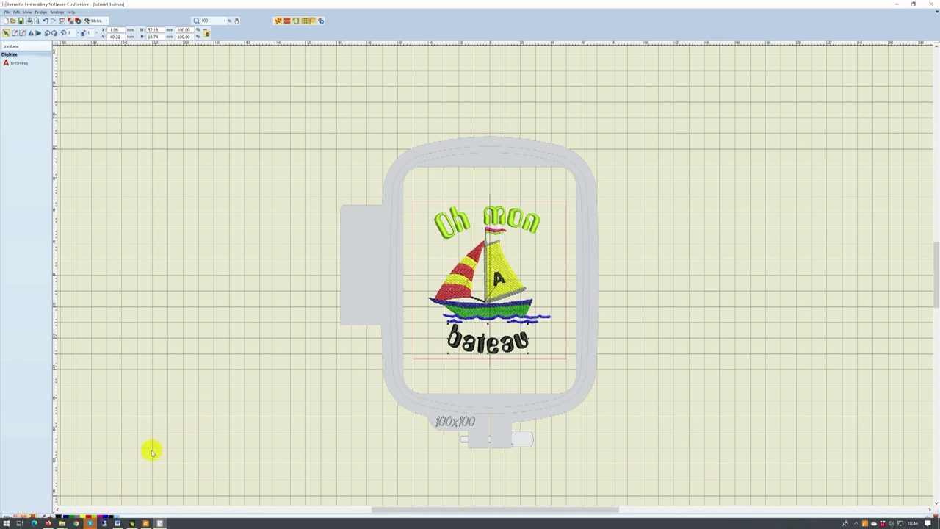
left_click(92, 516)
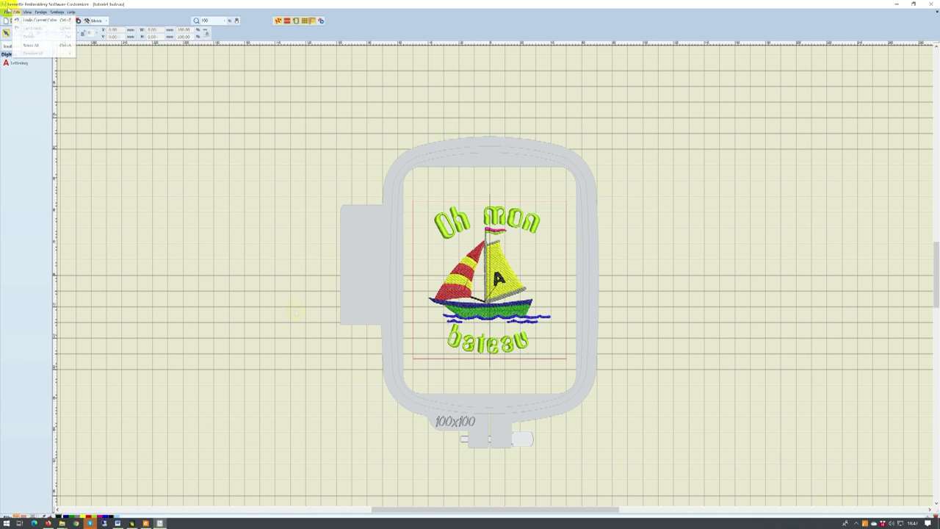
Save the design under a new name with file type Melco (*.EXP).
left_click(6, 13)
left_click(22, 62)
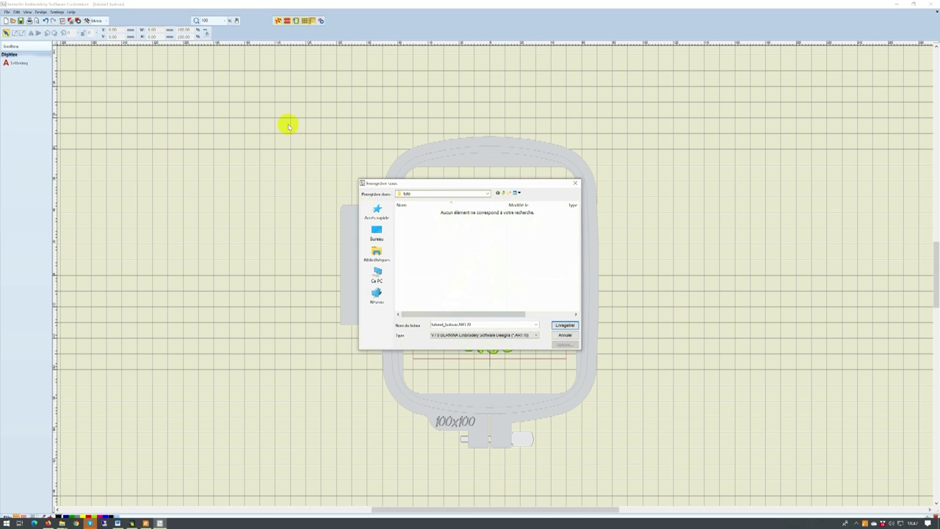
left_click(531, 335)
left_click(533, 335)
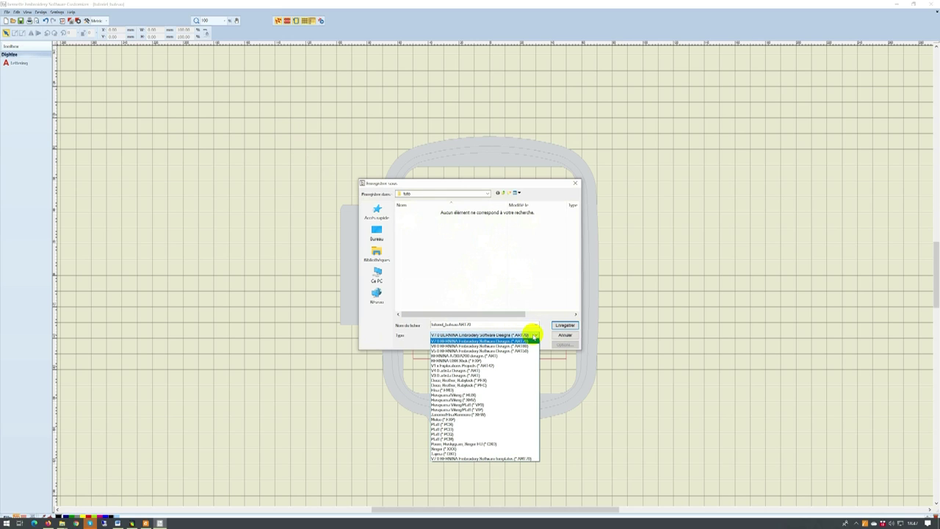
left_click(459, 423)
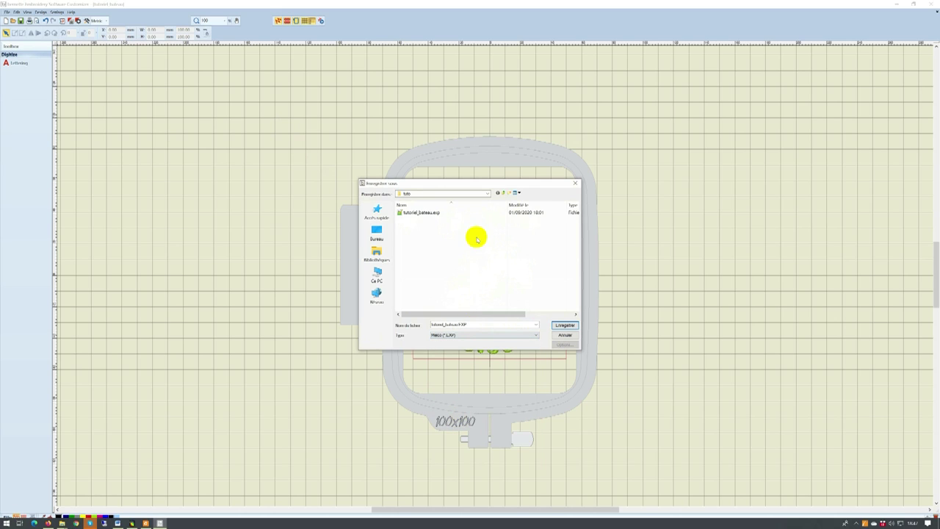
Create a new 'USB Stick' folder and save the design inside it.
left_click(511, 194)
type("USB Stick")
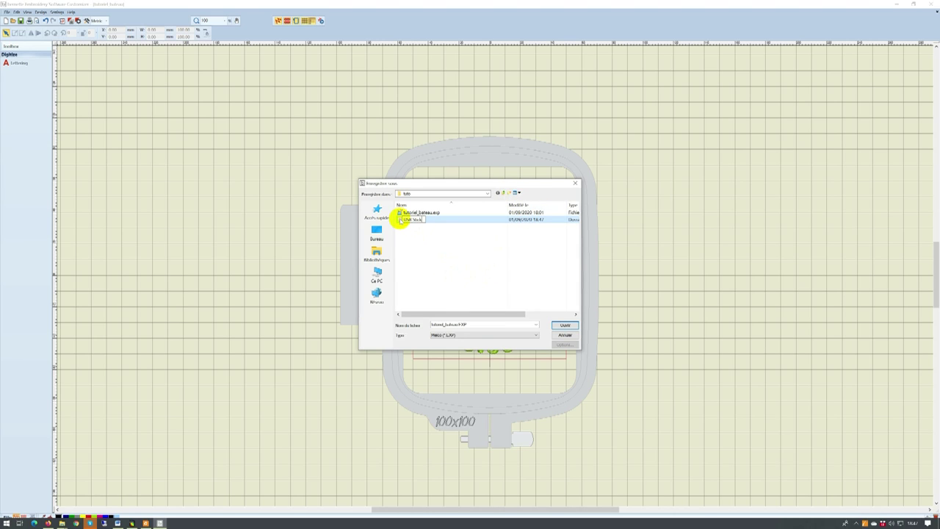
double_click(401, 220)
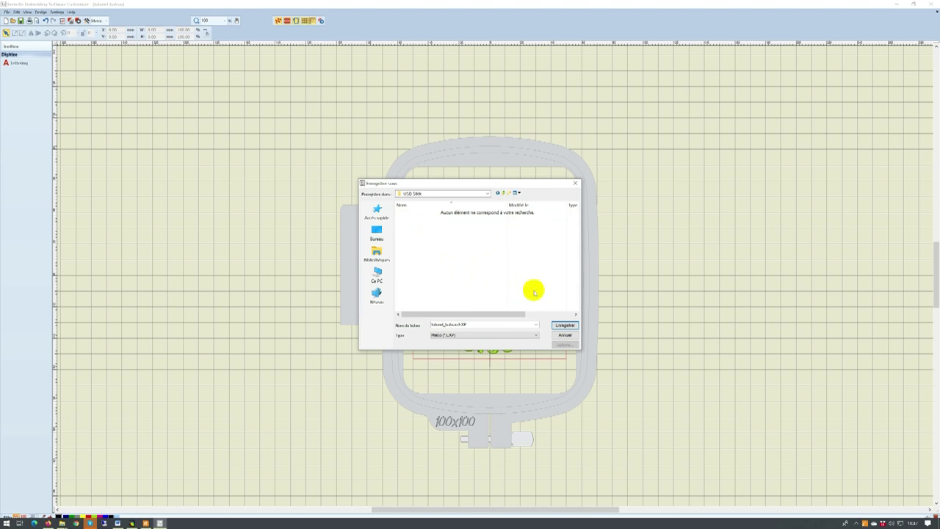
left_click(566, 324)
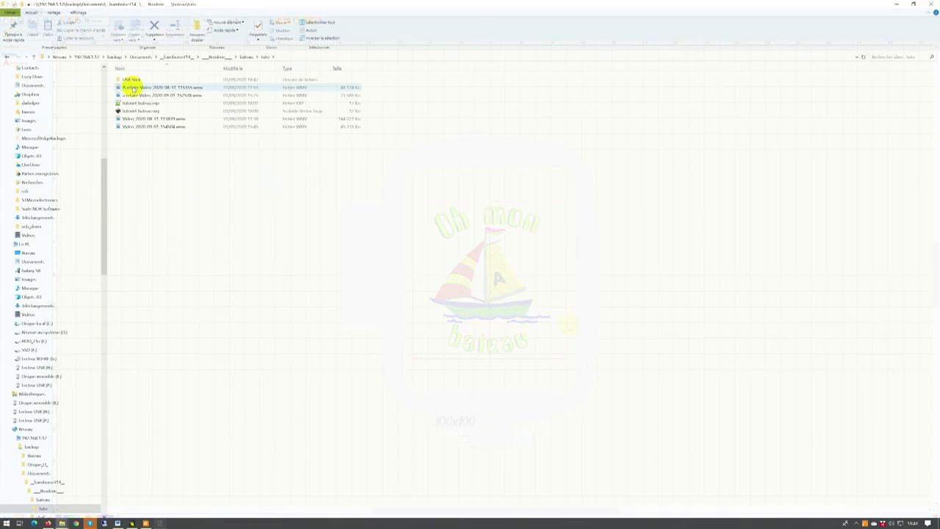
Show the USB Stick folder as large icons and check the tutoriel_bateau bmp, EXP and inf files.
double_click(135, 79)
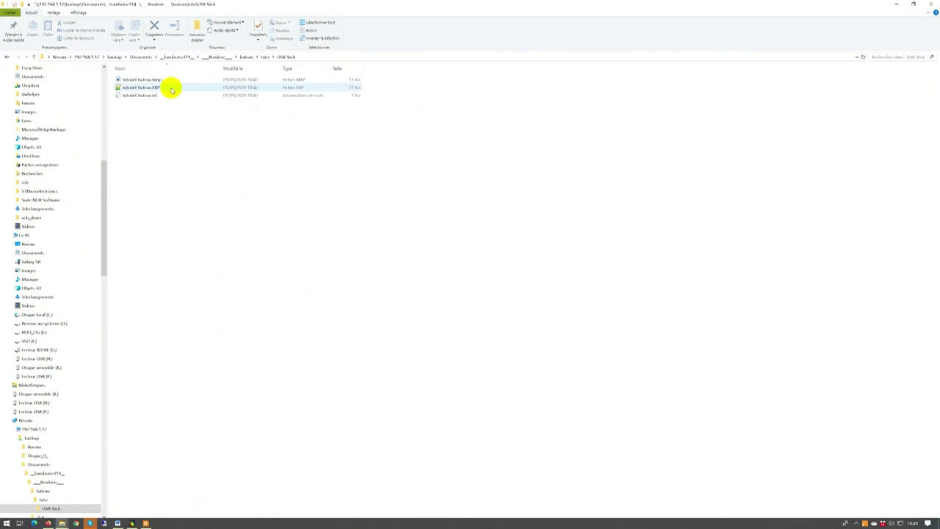
right_click(136, 112)
mouse_move(157, 116)
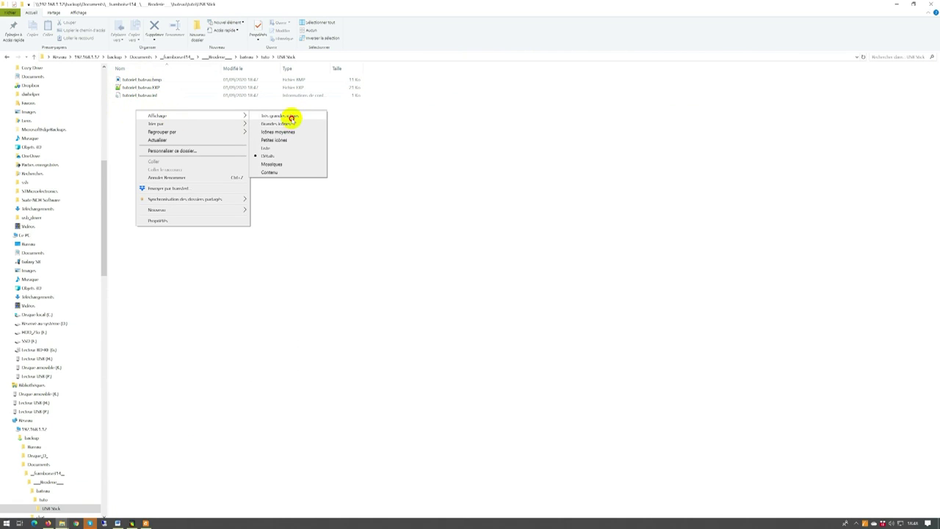
left_click(292, 124)
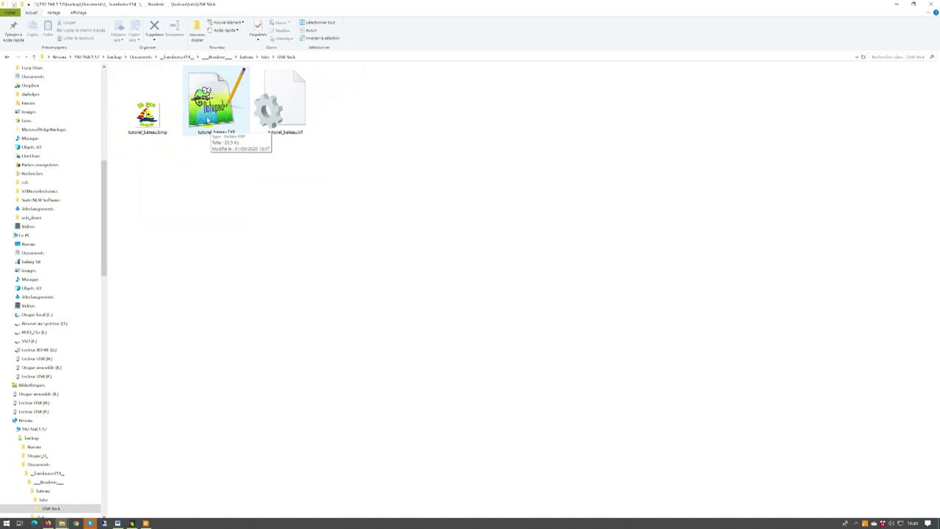
left_click(273, 109)
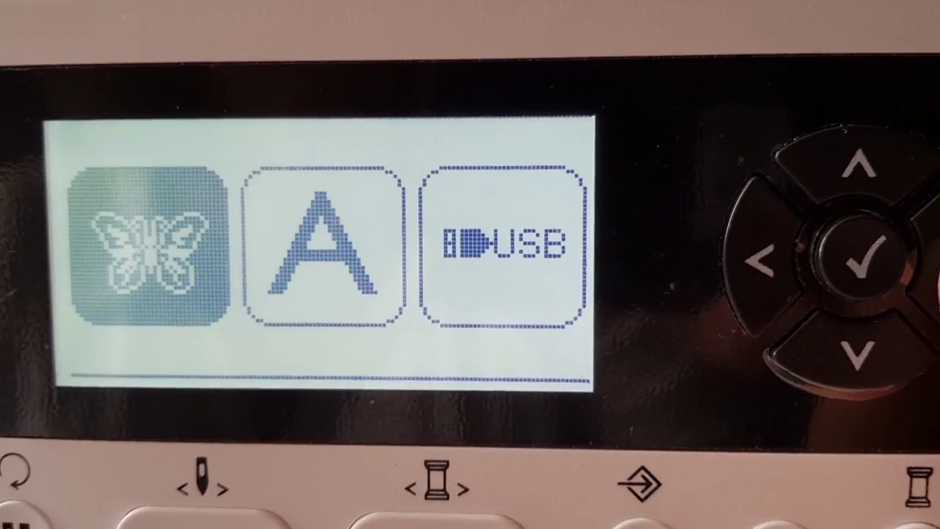
On the machine, load tutoriel bateau from USB and confirm the design and hoop screens.
key("Right")
key("Right")
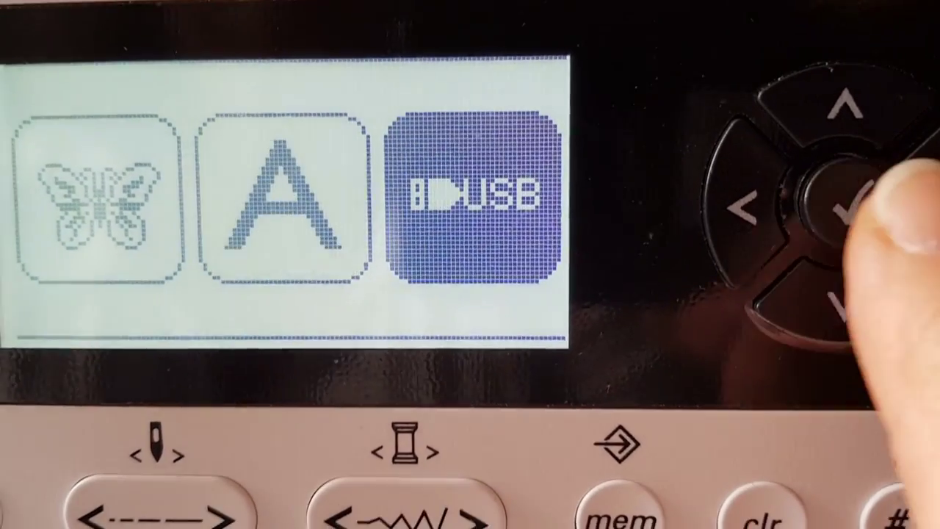
key("Return")
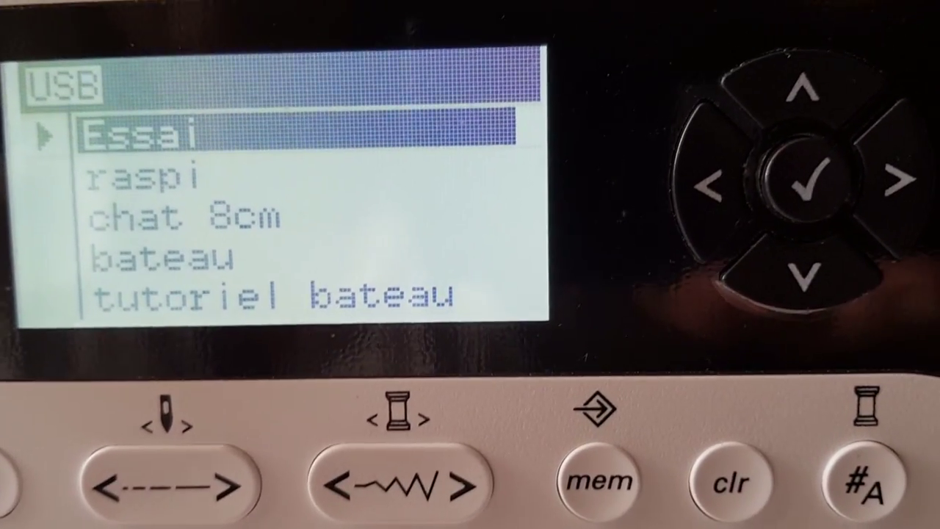
key("Down")
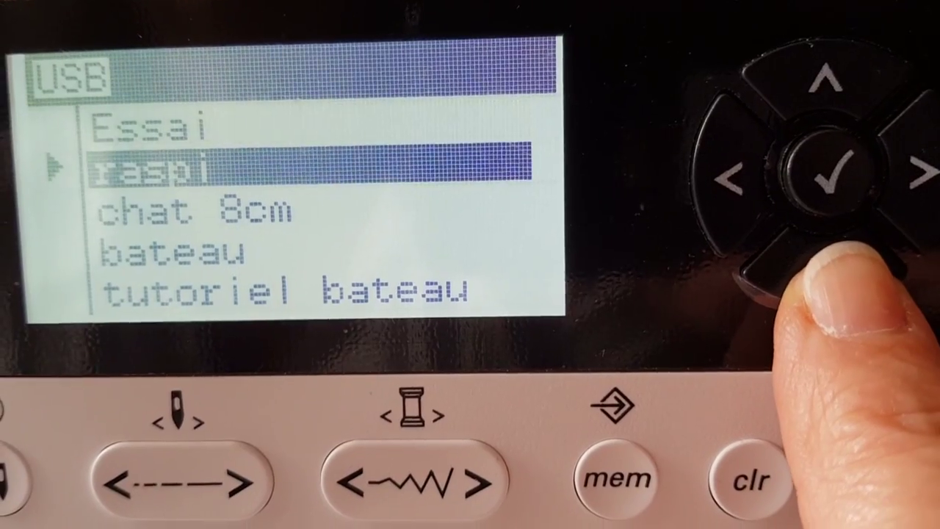
key("Down")
key("Down")
key("Down")
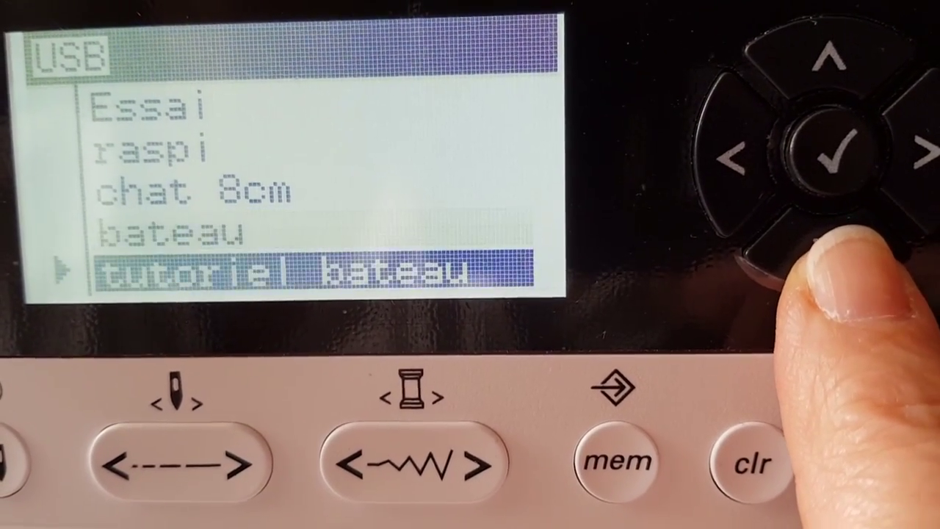
key("Return")
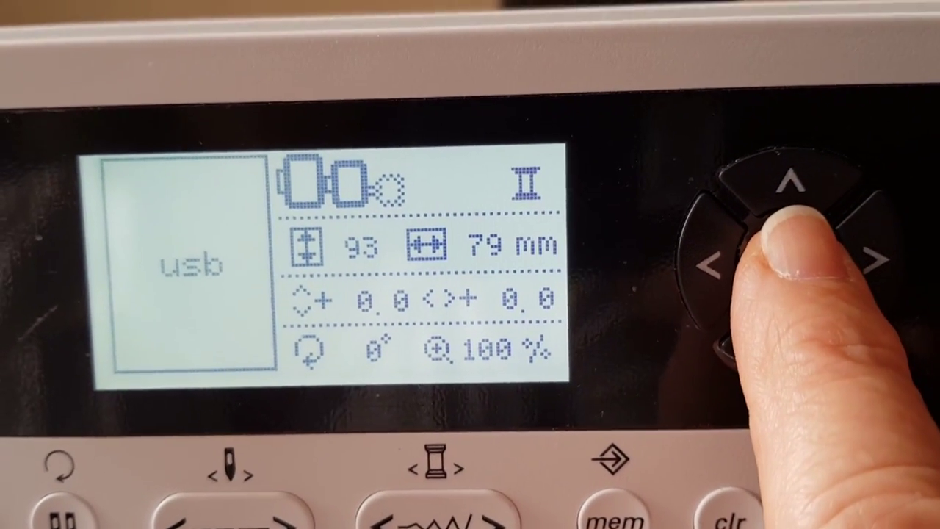
left_click(805, 220)
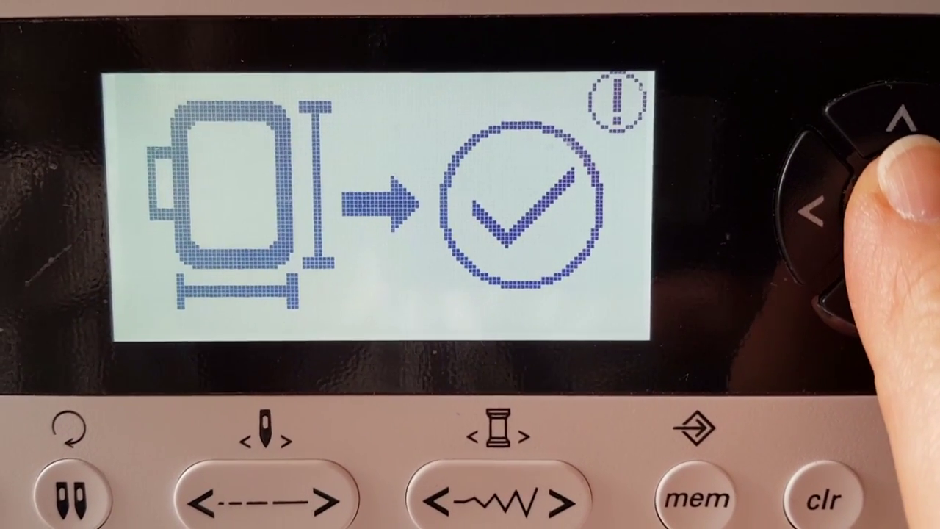
left_click(896, 187)
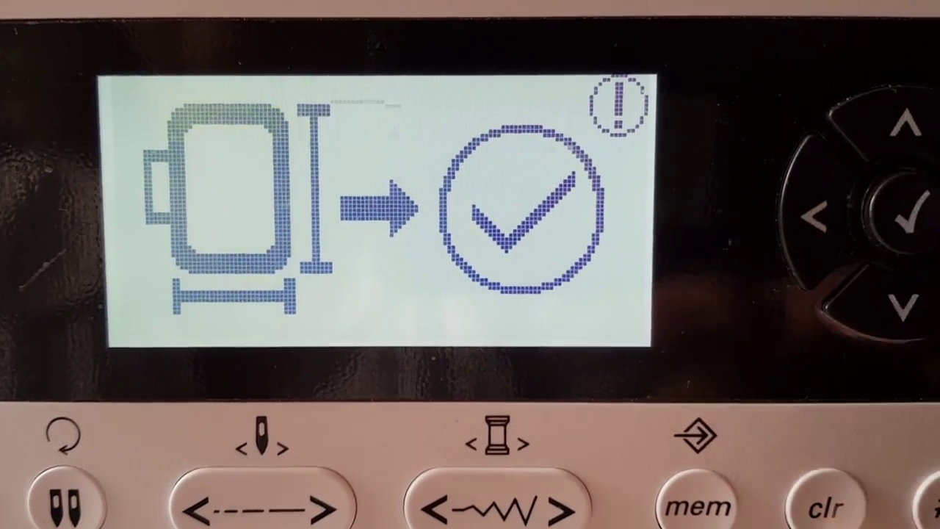